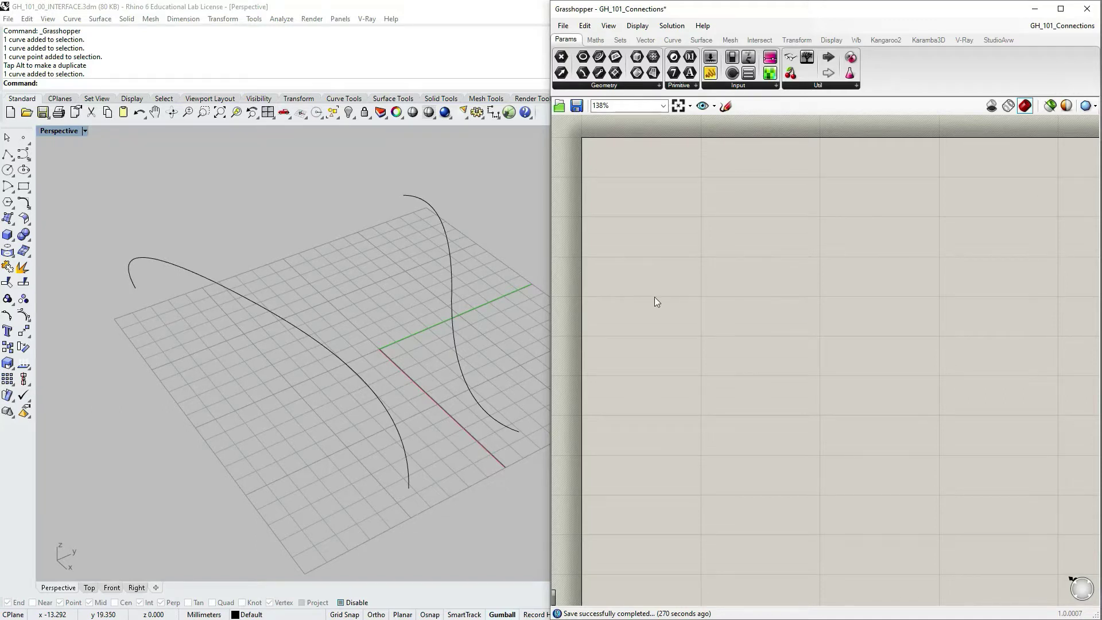
# Place two Curve parameters one above the other on the Grasshopper canvas.
pyautogui.moveTo(339, 285)
pyautogui.mouseDown(button='right')
pyautogui.moveTo(318, 258)
pyautogui.moveTo(361, 278)
pyautogui.moveTo(346, 292)
pyautogui.mouseUp(button='right')
pyautogui.moveTo(382, 354)
pyautogui.mouseDown(button='right')
pyautogui.moveTo(359, 336)
pyautogui.moveTo(381, 332)
pyautogui.moveTo(381, 364)
pyautogui.moveTo(390, 359)
pyautogui.mouseUp(button='right')
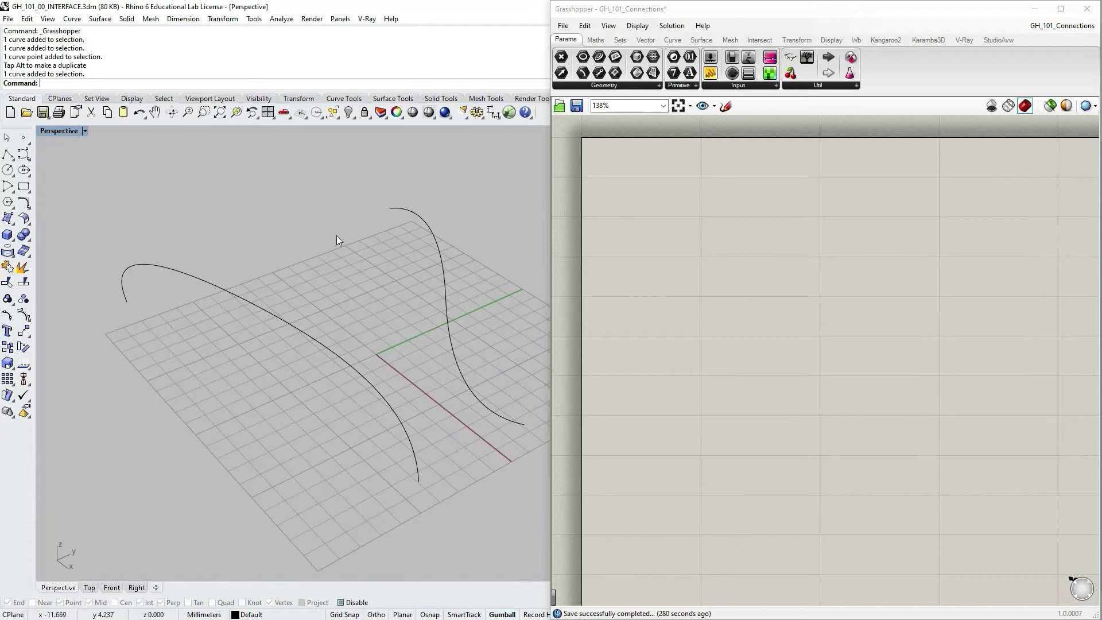
pyautogui.moveTo(328, 379); pyautogui.dragTo(345, 326, button='right')
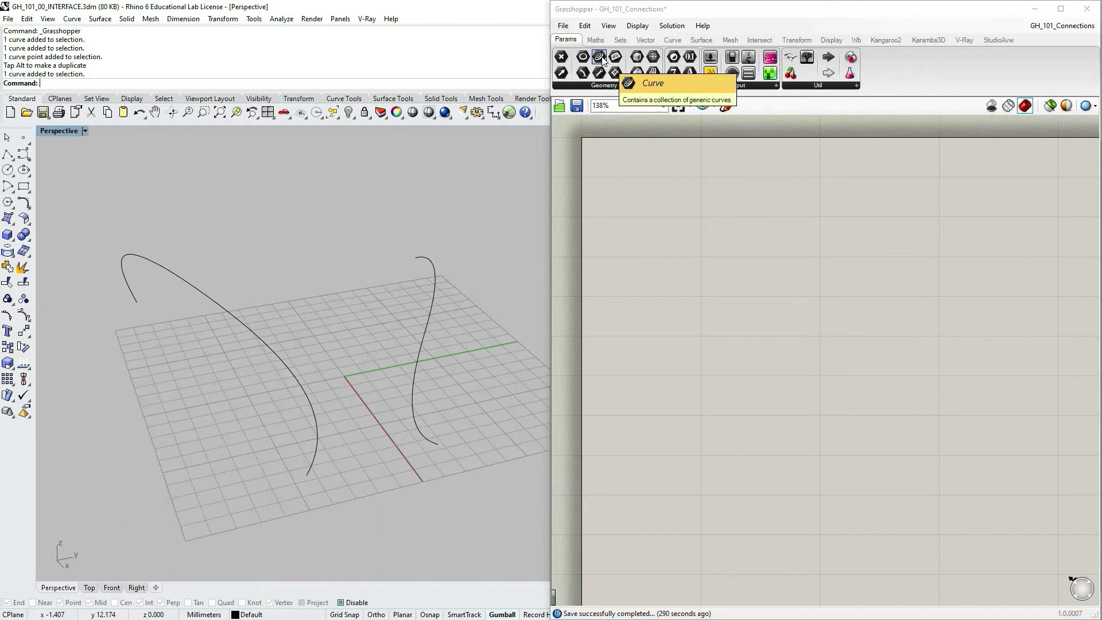
pyautogui.moveTo(601, 59); pyautogui.dragTo(665, 282)
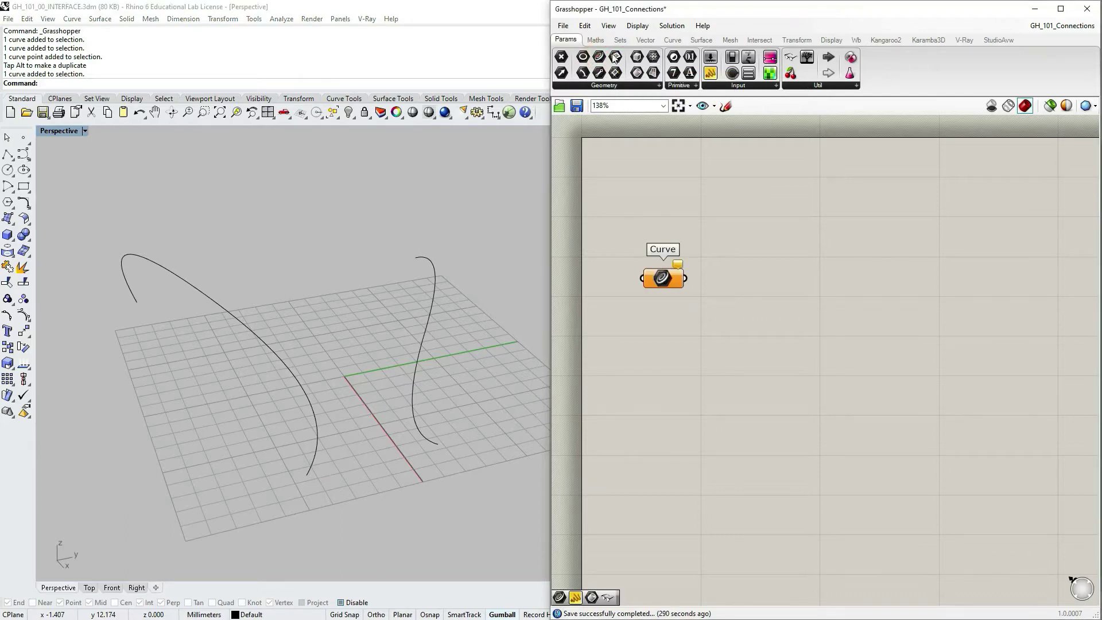
pyautogui.moveTo(600, 56); pyautogui.dragTo(669, 368)
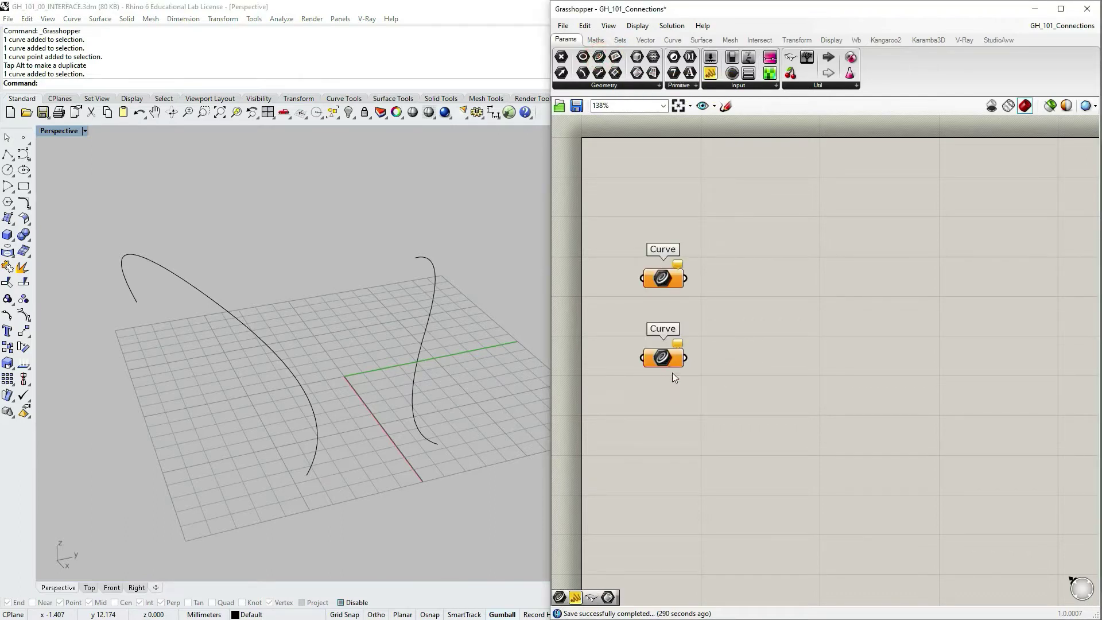
# Reference the long arched Rhino curve on the far side from the axes as the single curve of the upper Curve parameter.
pyautogui.click(665, 282)
pyautogui.rightClick(664, 283)
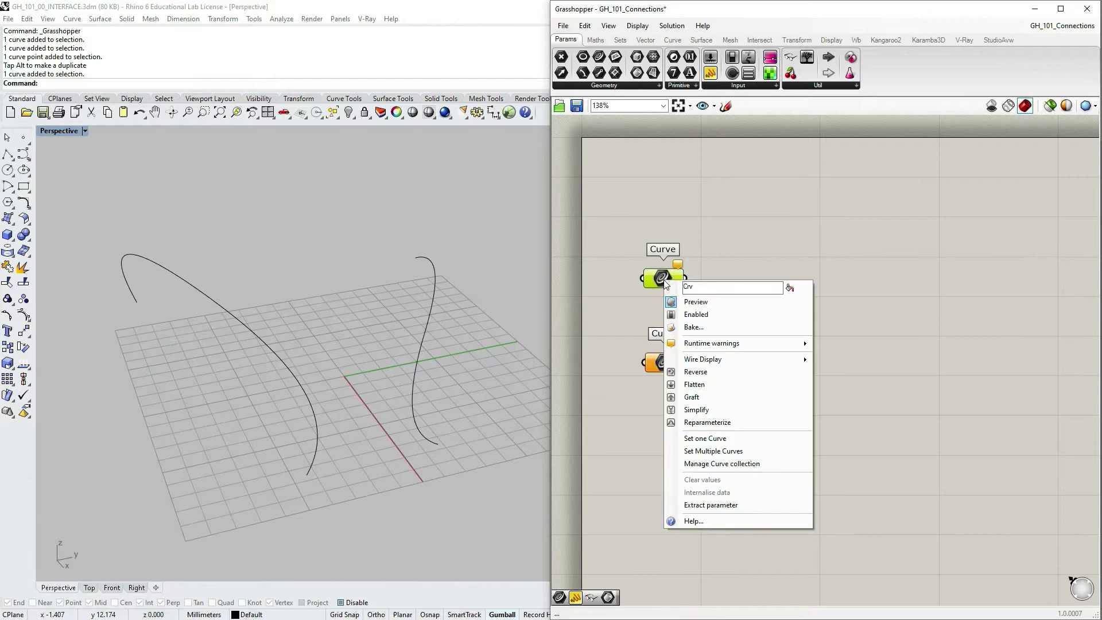
pyautogui.click(705, 438)
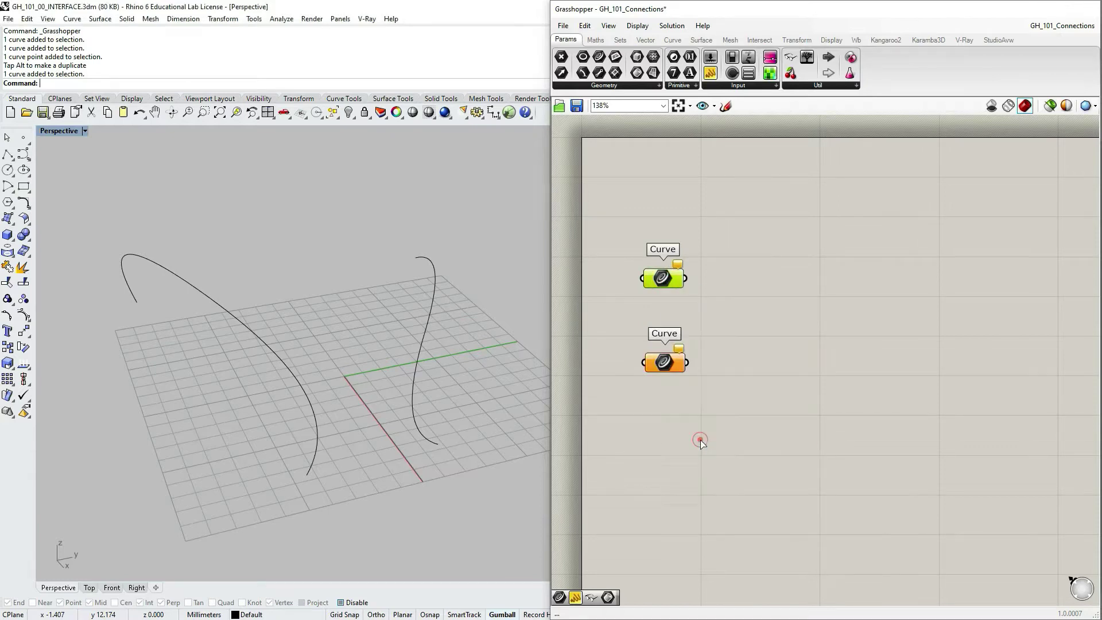
pyautogui.click(252, 337)
# Reference the S-shaped Rhino curve crossing the green axis as the single curve of the lower Curve parameter.
pyautogui.click(664, 366)
pyautogui.rightClick(664, 366)
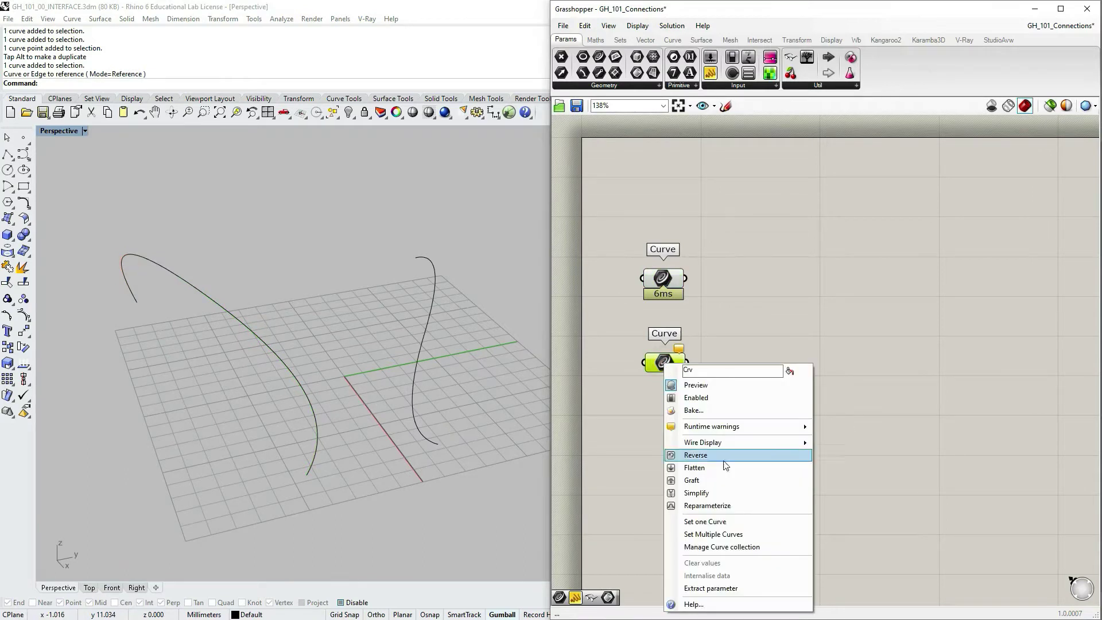
pyautogui.click(705, 521)
pyautogui.click(427, 327)
pyautogui.click(768, 322)
pyautogui.moveTo(430, 301); pyautogui.dragTo(374, 324, button='right')
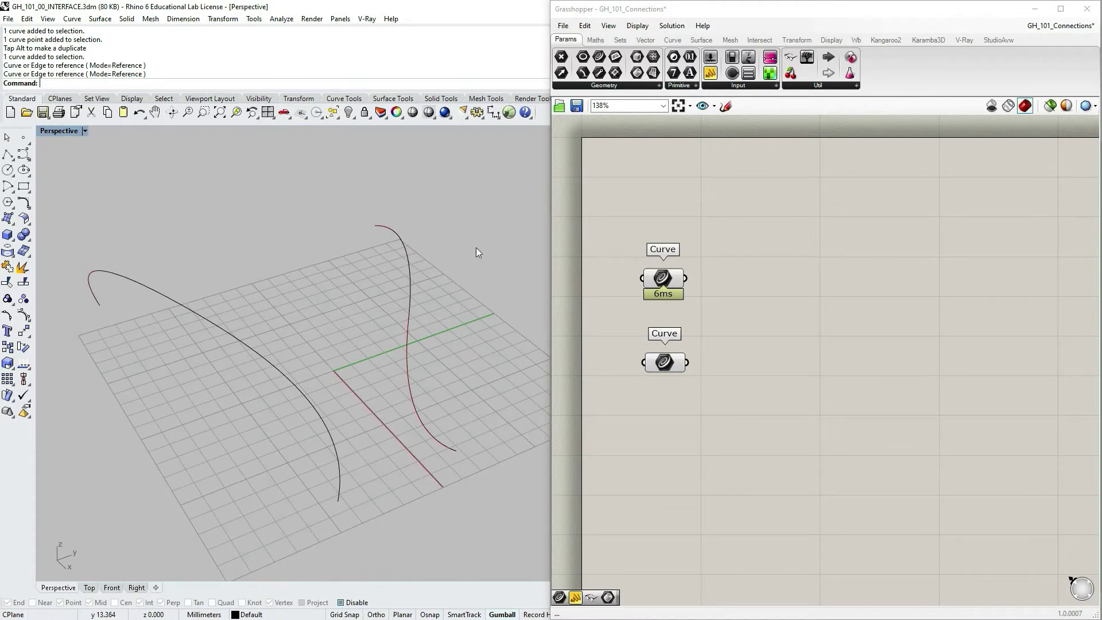
# Roll up the Grasshopper window out of the way and turn off the Curves layer in Rhino.
pyautogui.moveTo(1068, 21); pyautogui.dragTo(628, 469)
pyautogui.doubleClick(603, 320)
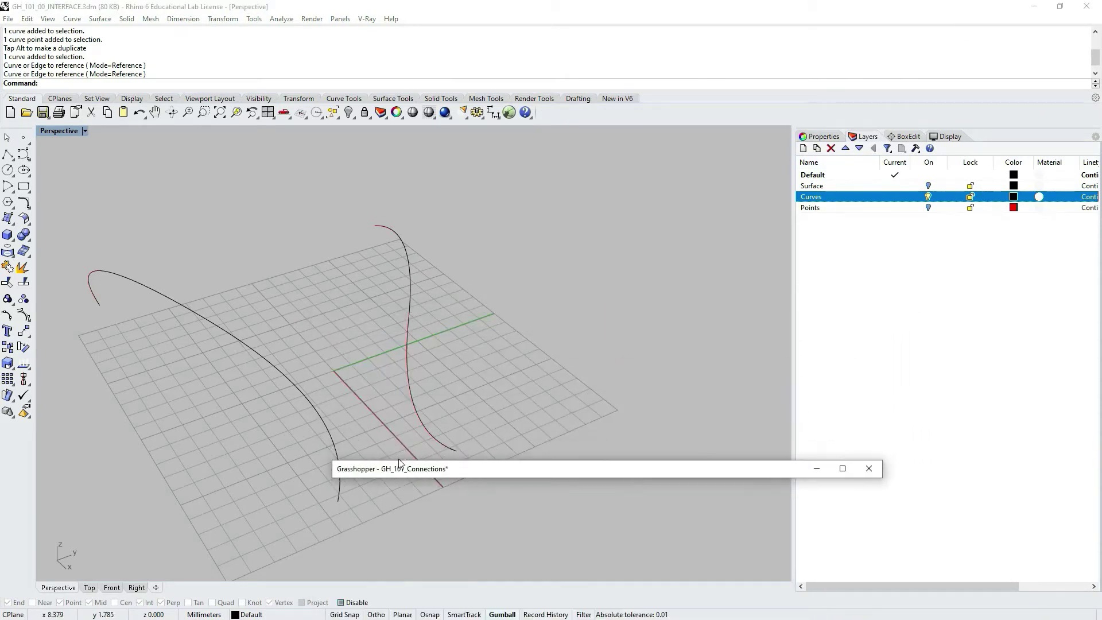
pyautogui.click(895, 466)
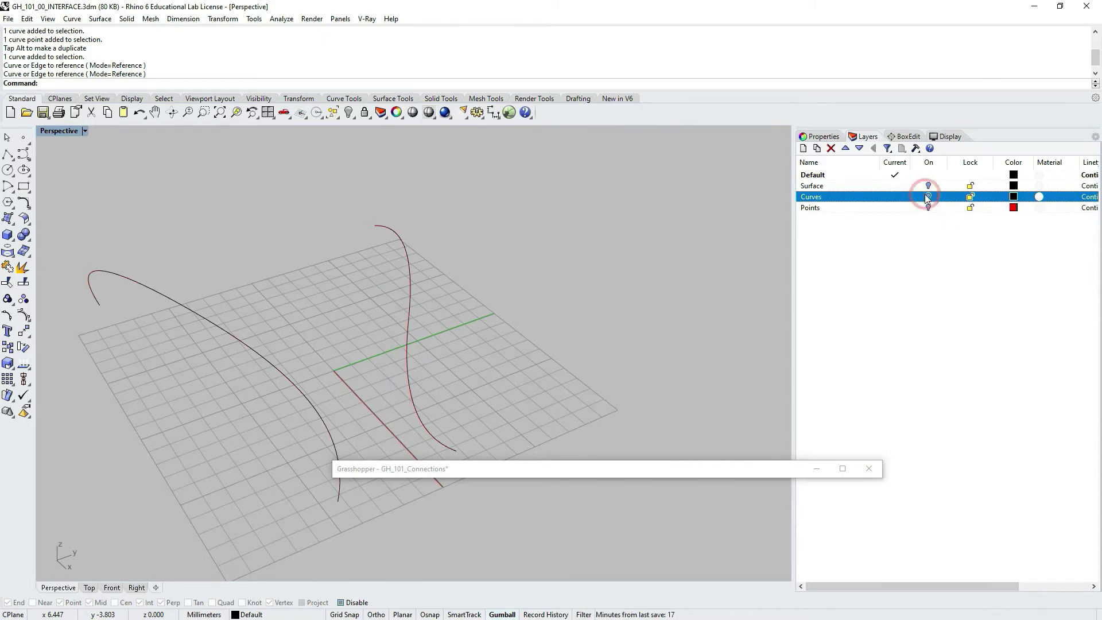
pyautogui.moveTo(556, 381); pyautogui.dragTo(825, 229, button='right')
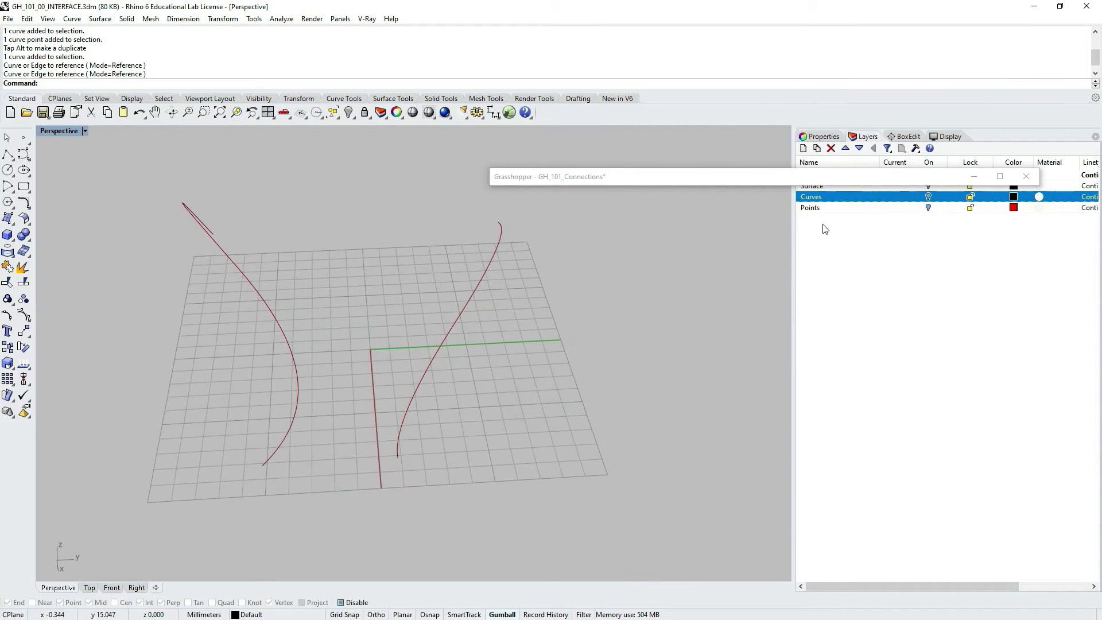
# Expand the Grasshopper window again and snap it beside the Rhino viewport.
pyautogui.doubleClick(832, 179)
pyautogui.moveTo(832, 178); pyautogui.dragTo(1100, 124)
pyautogui.moveTo(732, 297); pyautogui.dragTo(750, 261, button='right')
pyautogui.moveTo(517, 275); pyautogui.dragTo(420, 304, button='right')
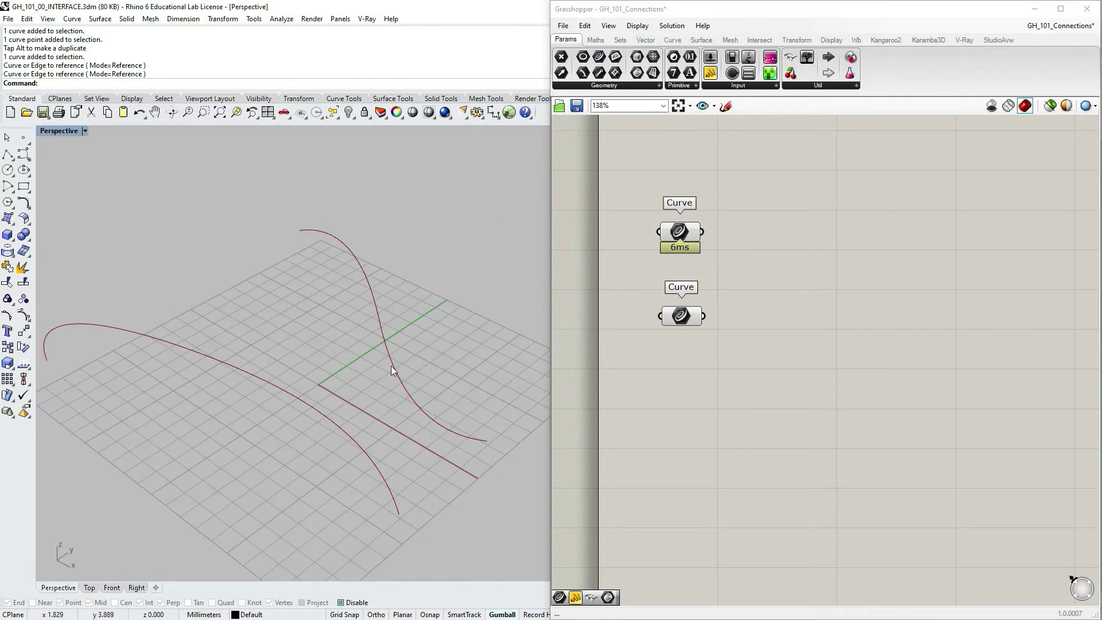
pyautogui.moveTo(391, 366); pyautogui.dragTo(356, 366, button='right')
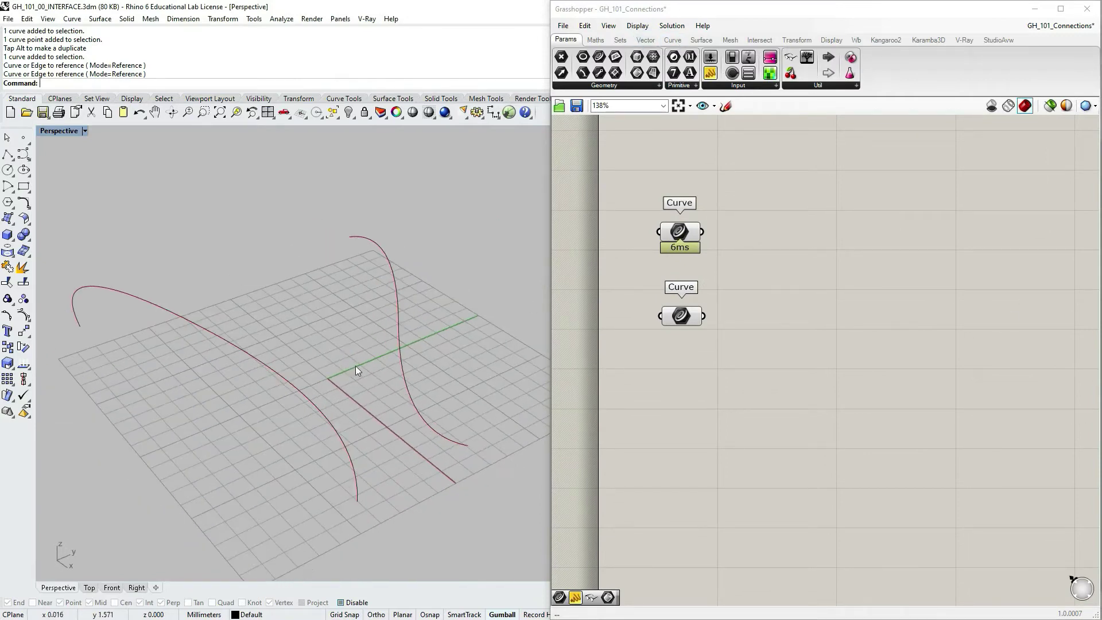
# Add a Divide Curve component and position it beside the two Curve parameters.
pyautogui.click(673, 40)
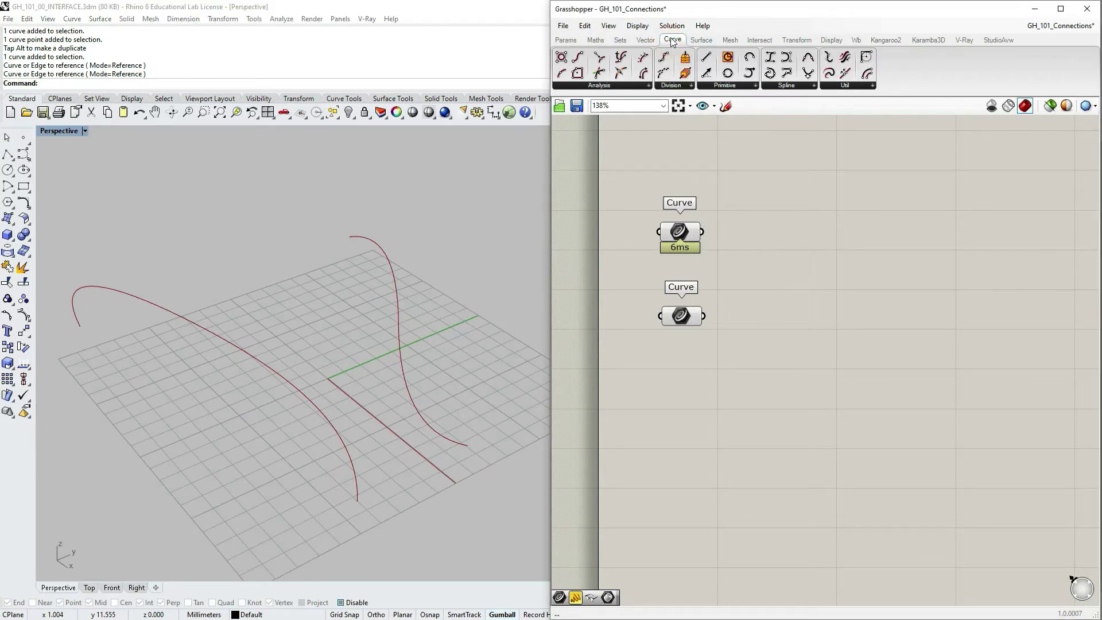
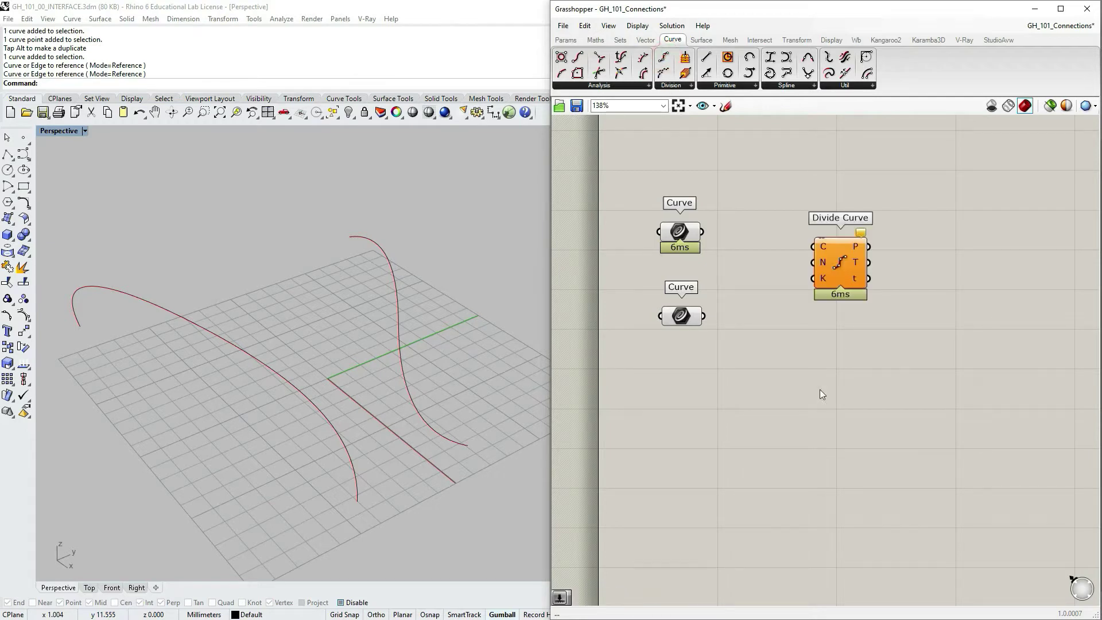
pyautogui.moveTo(847, 281); pyautogui.dragTo(877, 258)
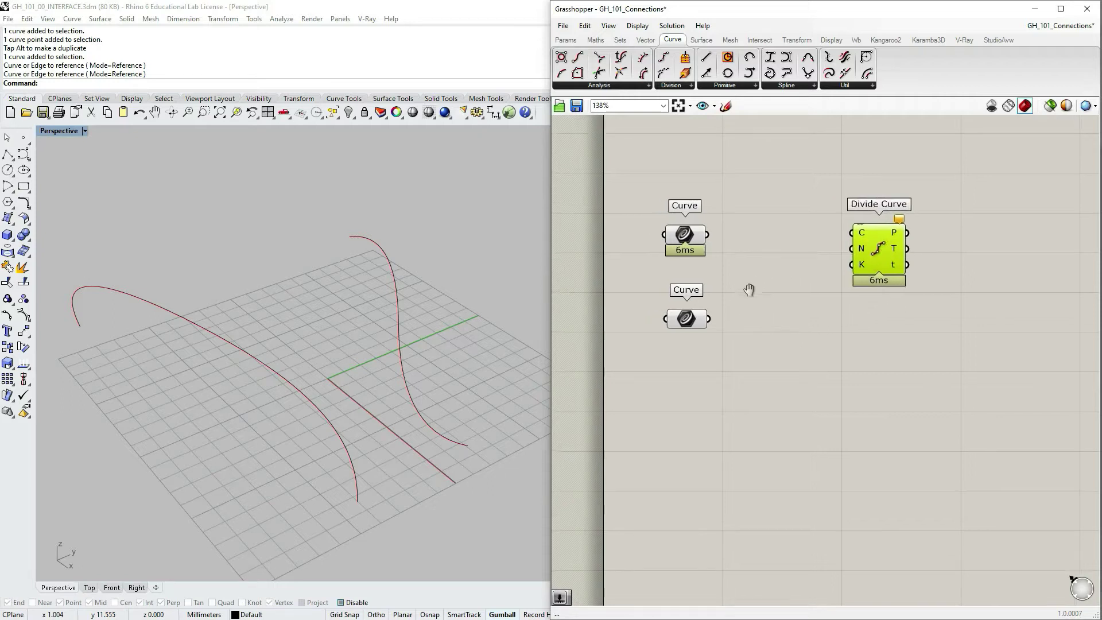
pyautogui.moveTo(688, 251); pyautogui.dragTo(710, 255, button='right')
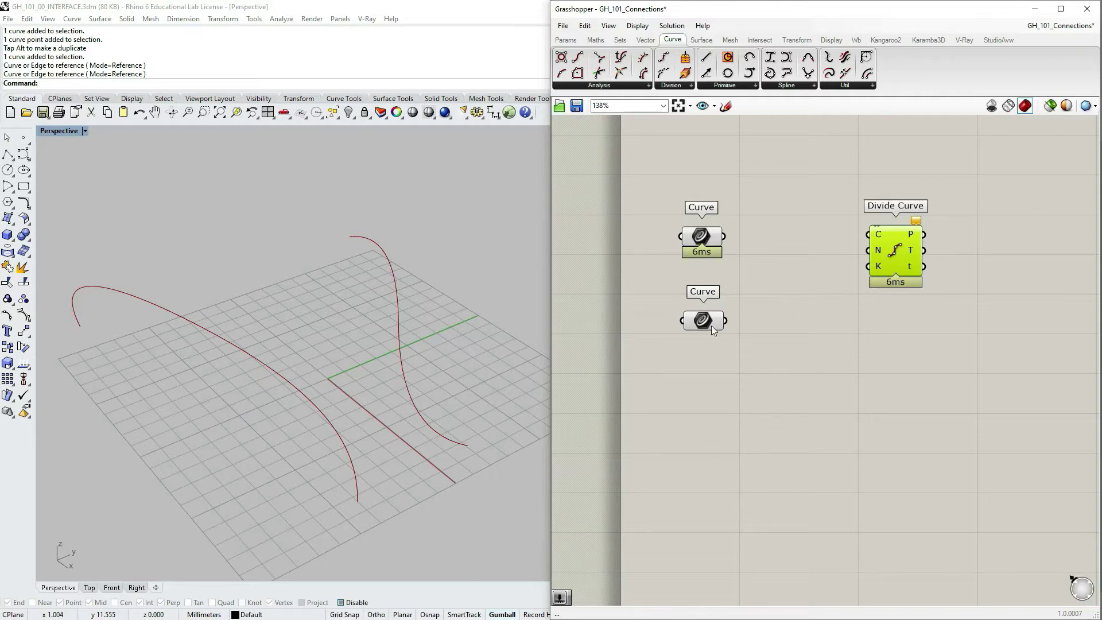
pyautogui.moveTo(885, 261); pyautogui.dragTo(885, 260)
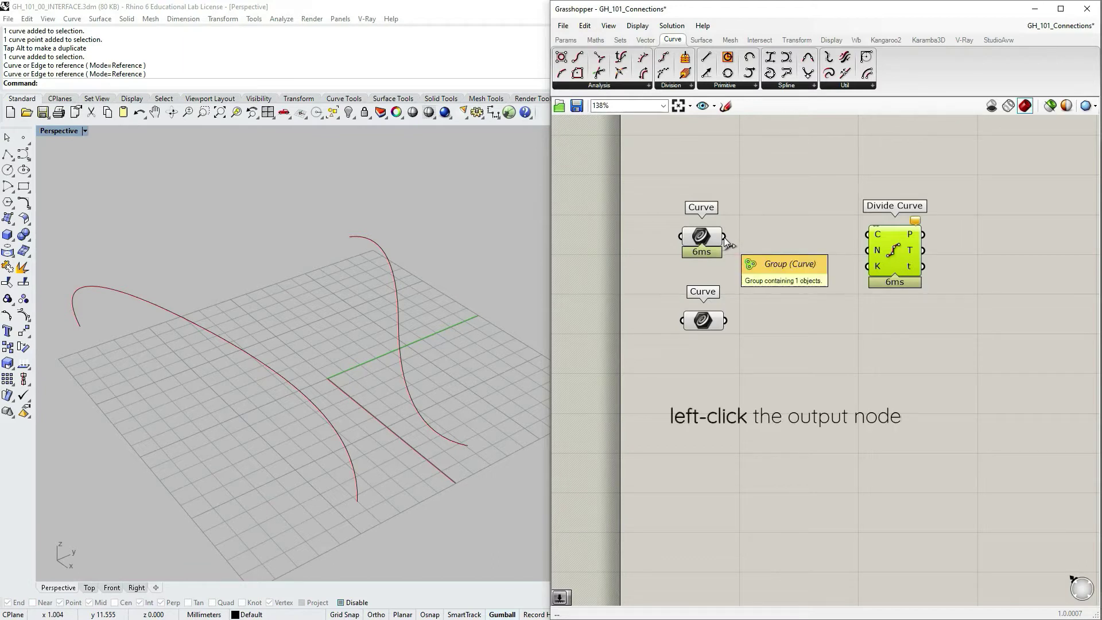
# Connect the upper Curve parameter's output to the C input of Divide Curve.
pyautogui.moveTo(724, 237); pyautogui.dragTo(879, 235)
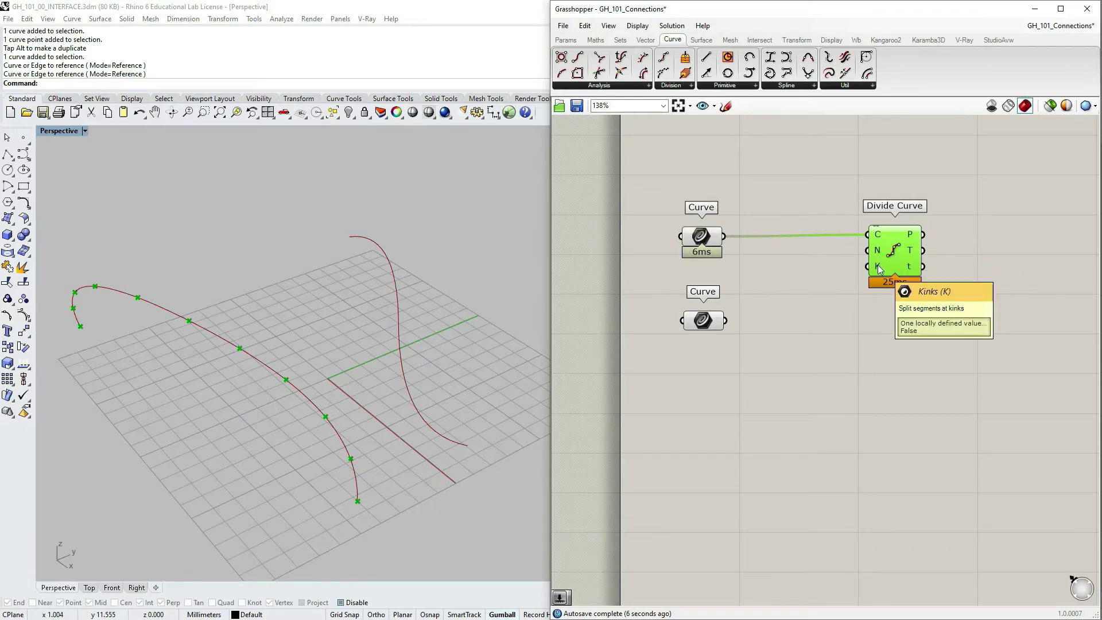
pyautogui.moveTo(897, 258); pyautogui.dragTo(905, 260)
pyautogui.click(832, 303)
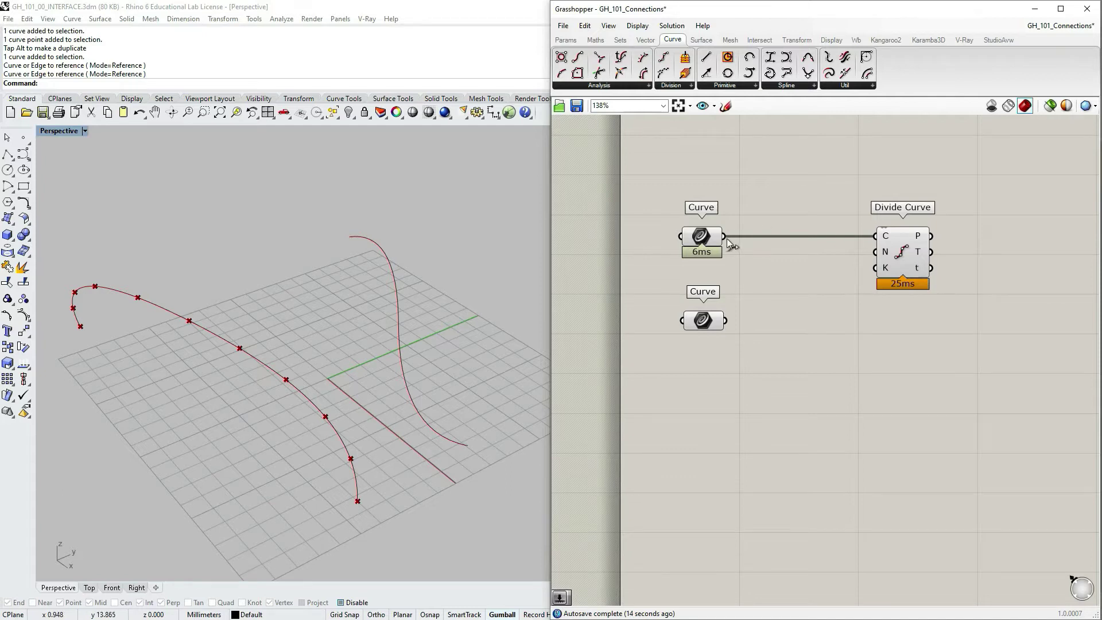
# Disconnect the upper Curve parameter from Divide Curve's C input, and undo the disconnection.
pyautogui.moveTo(725, 237)
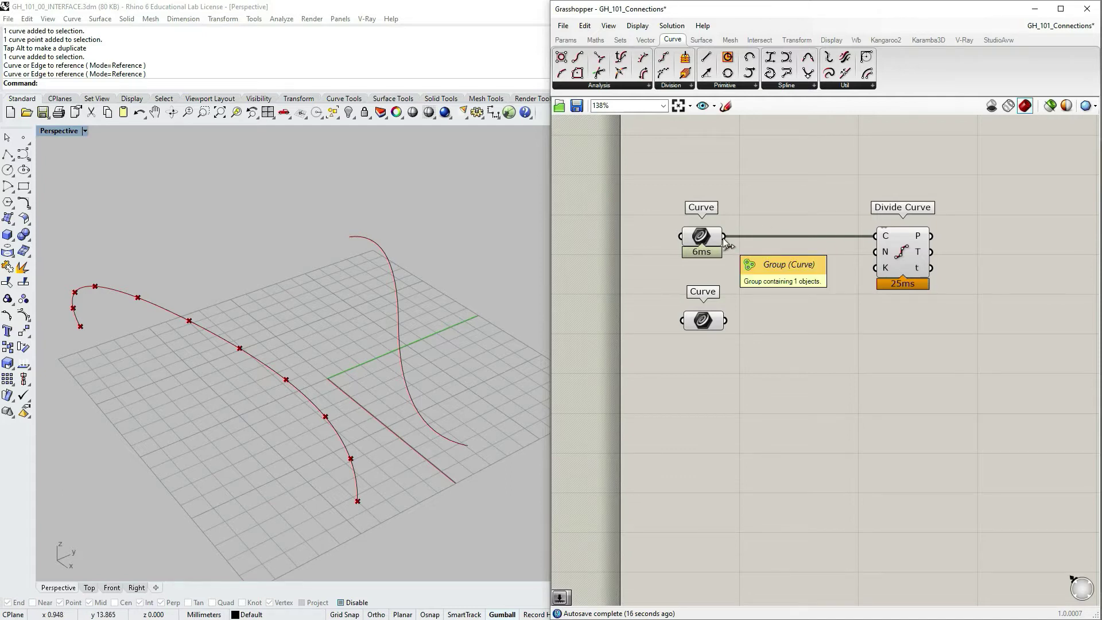
pyautogui.moveTo(723, 238); pyautogui.dragTo(867, 240)
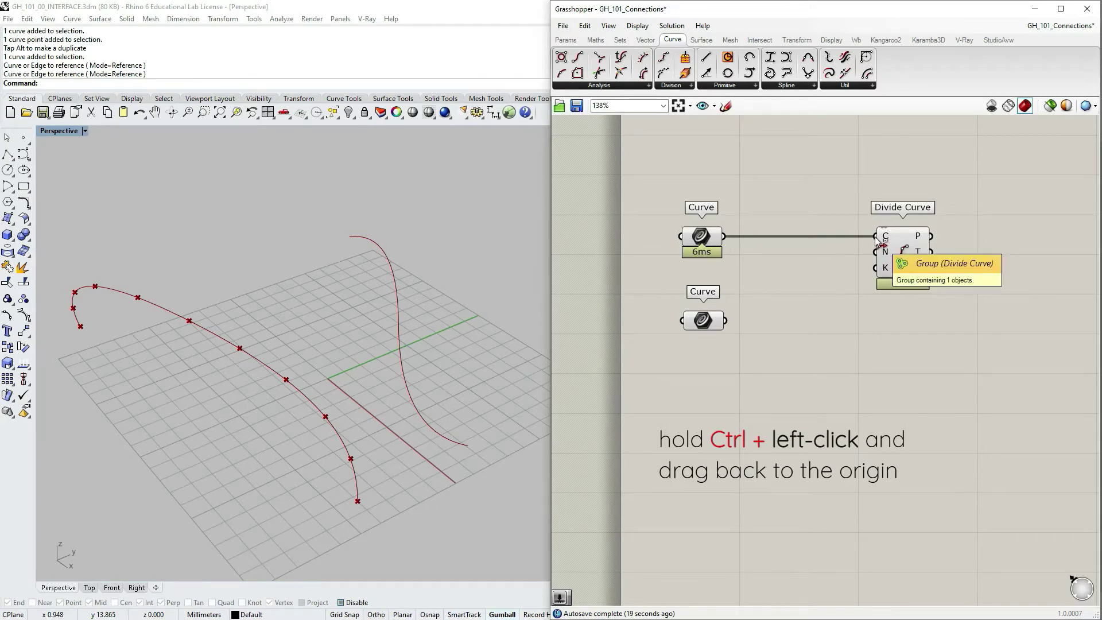
pyautogui.keyDown('ctrl'); pyautogui.moveTo(878, 240); pyautogui.dragTo(726, 320); pyautogui.keyUp('ctrl')
pyautogui.keyDown('ctrl'); pyautogui.moveTo(726, 237); pyautogui.dragTo(726, 236); pyautogui.keyUp('ctrl')
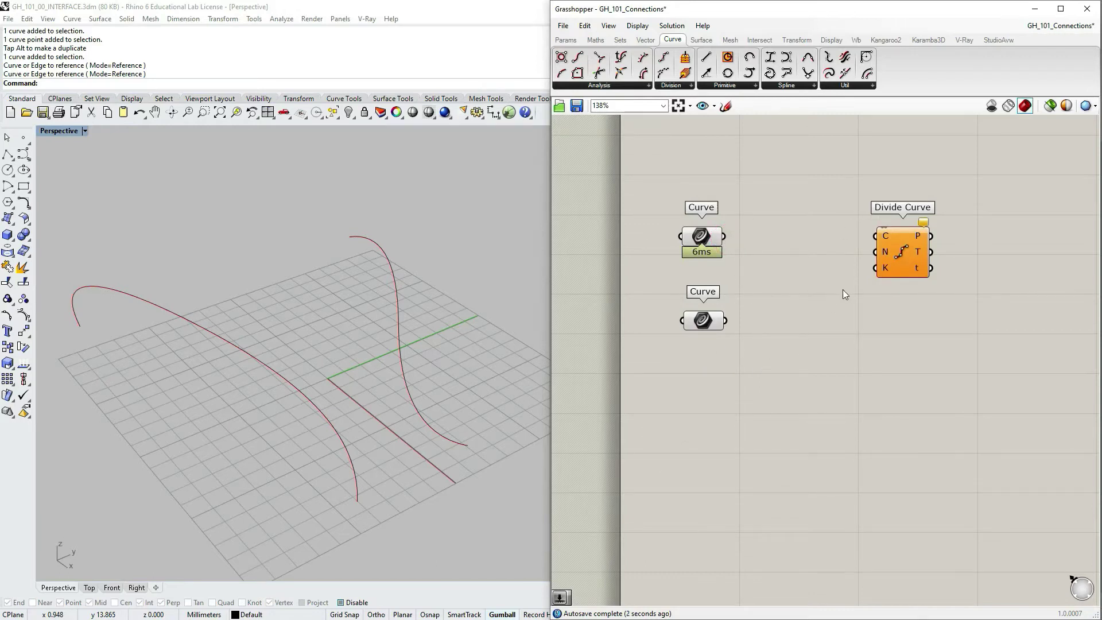
pyautogui.hotkey('ctrl', 'z')
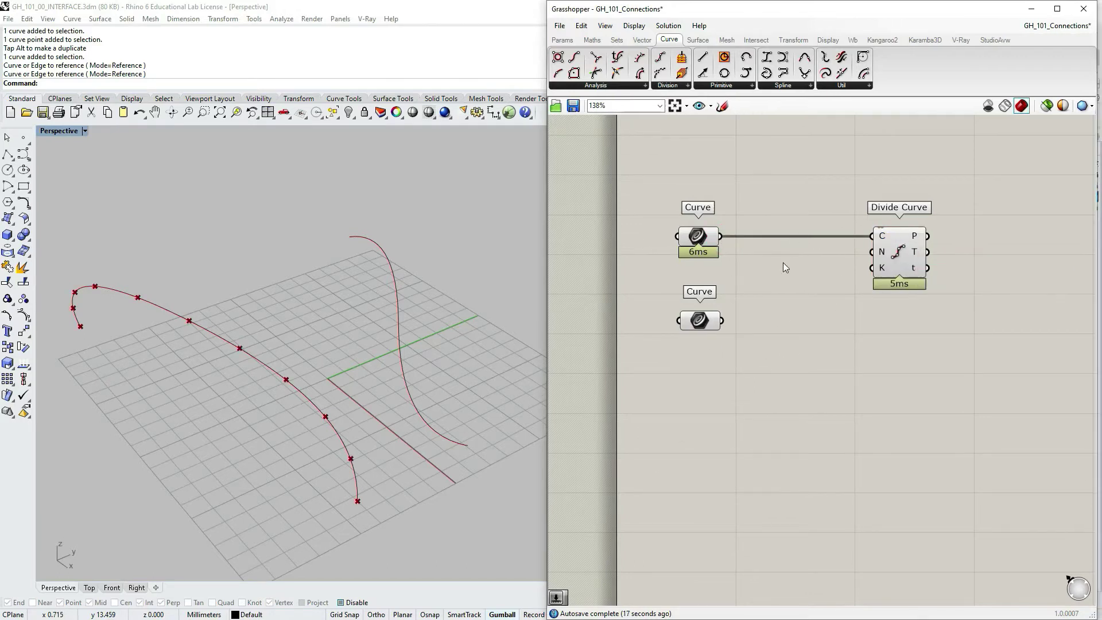
# Connect the lower Curve parameter to Divide Curve's C input in place of the upper one.
pyautogui.click(714, 325)
pyautogui.click(698, 236)
pyautogui.click(698, 322)
pyautogui.moveTo(721, 320); pyautogui.dragTo(739, 325)
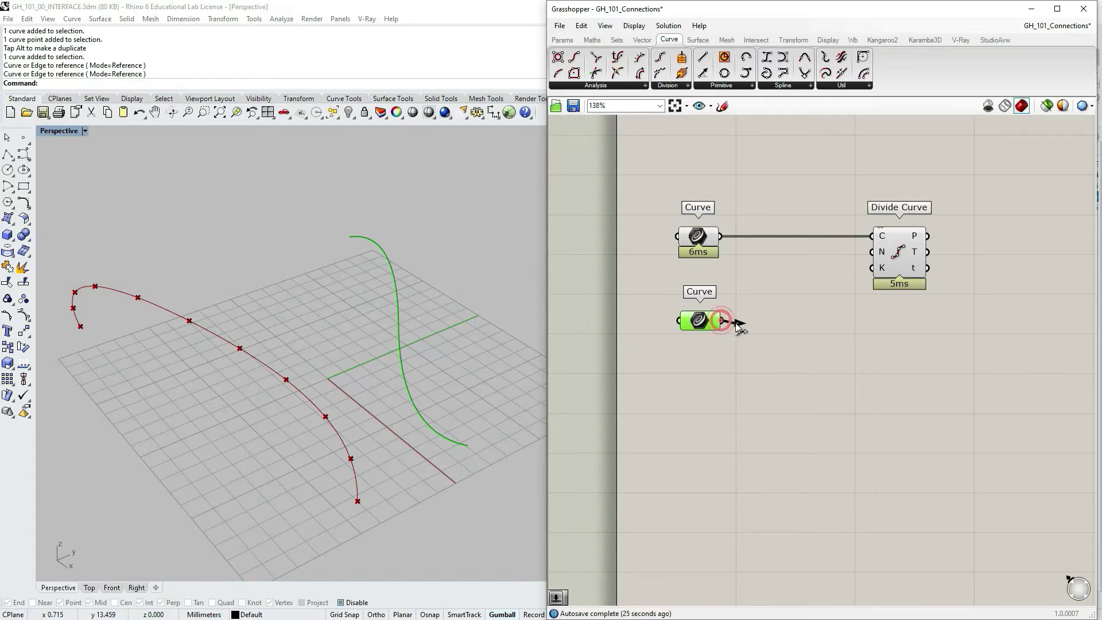
pyautogui.click(725, 324)
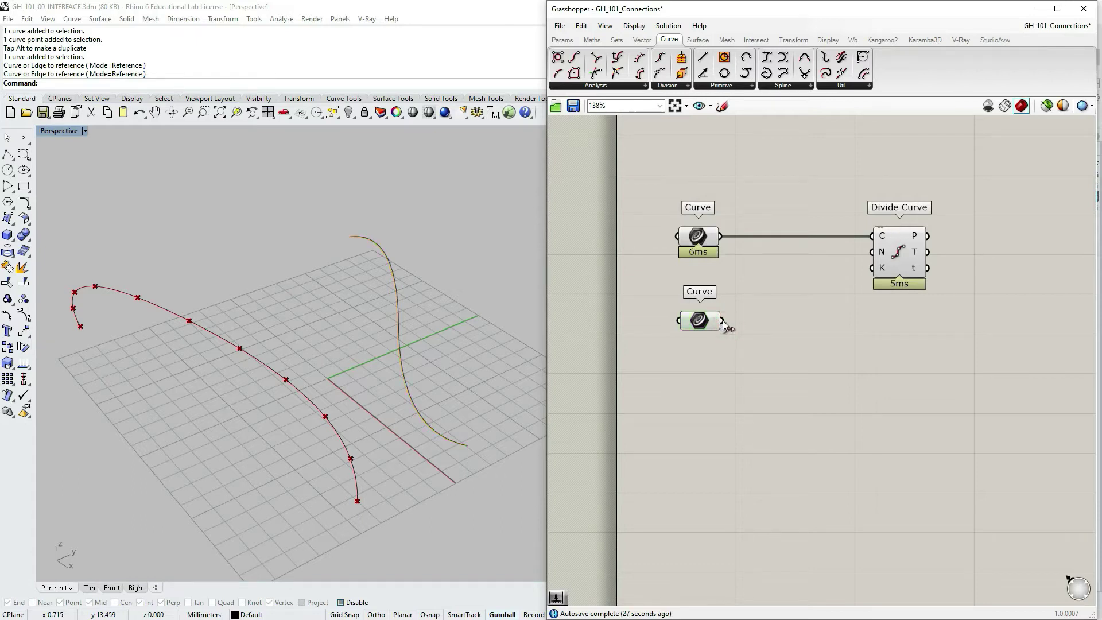
pyautogui.click(724, 326)
pyautogui.moveTo(721, 320); pyautogui.dragTo(872, 236)
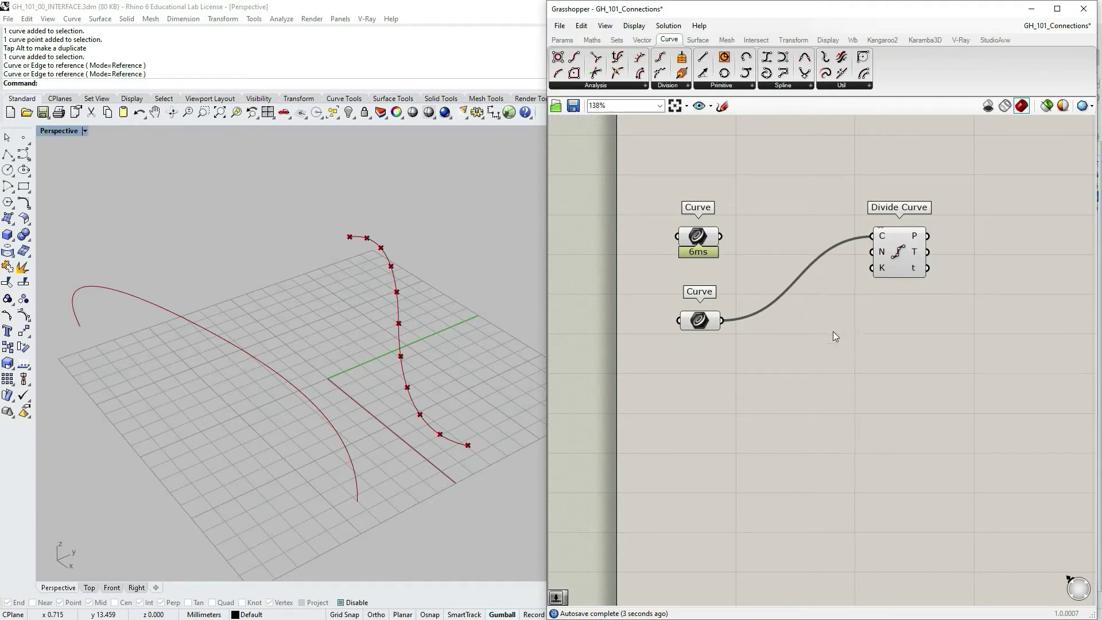
# Switch Divide Curve's C input back to the upper Curve parameter.
pyautogui.moveTo(769, 225); pyautogui.dragTo(872, 236)
pyautogui.moveTo(721, 321); pyautogui.dragTo(872, 236)
pyautogui.moveTo(724, 241); pyautogui.dragTo(721, 236)
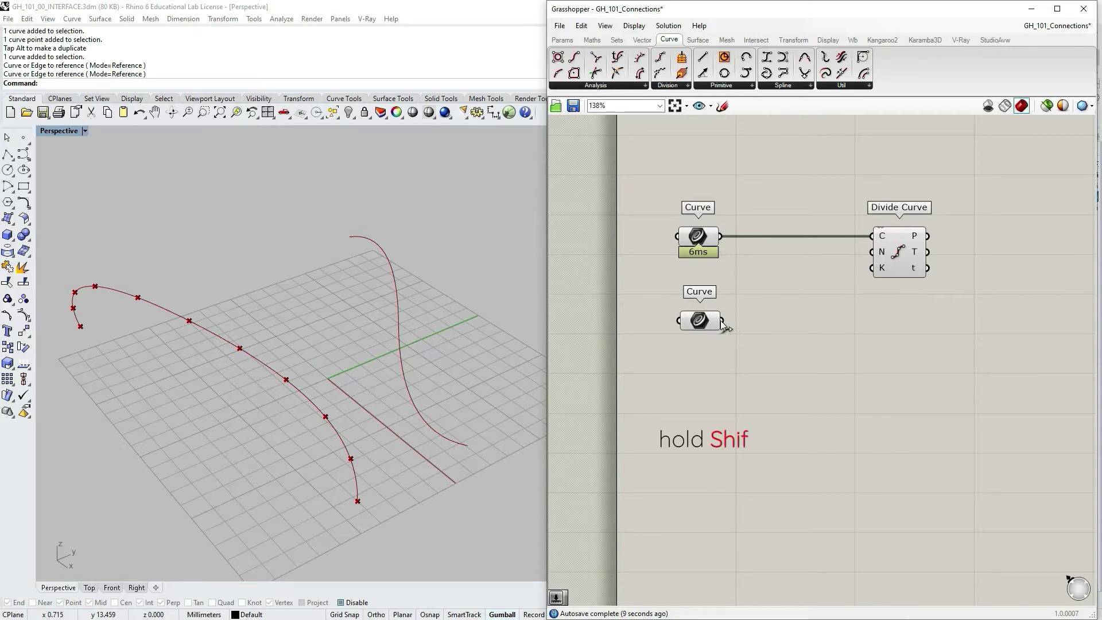
# Add the lower Curve parameter as an additional source for Divide Curve's C input, and place a second Divide Curve component below the first.
pyautogui.keyDown('shift'); pyautogui.moveTo(724, 323); pyautogui.dragTo(798, 288); pyautogui.keyUp('shift')
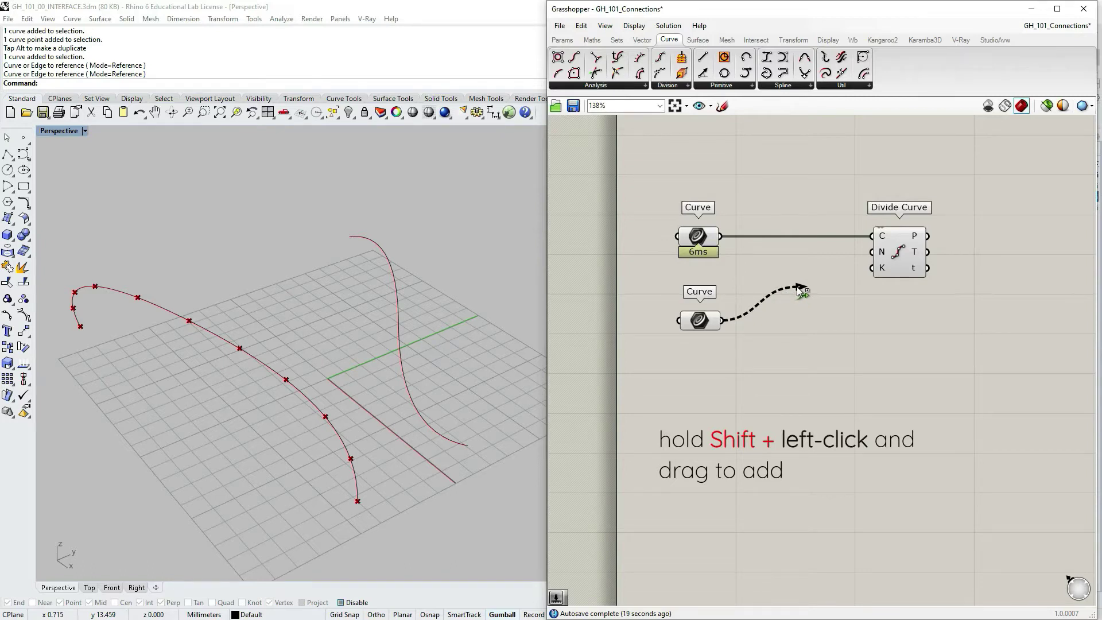
pyautogui.keyDown('shift'); pyautogui.moveTo(797, 289); pyautogui.dragTo(897, 250); pyautogui.keyUp('shift')
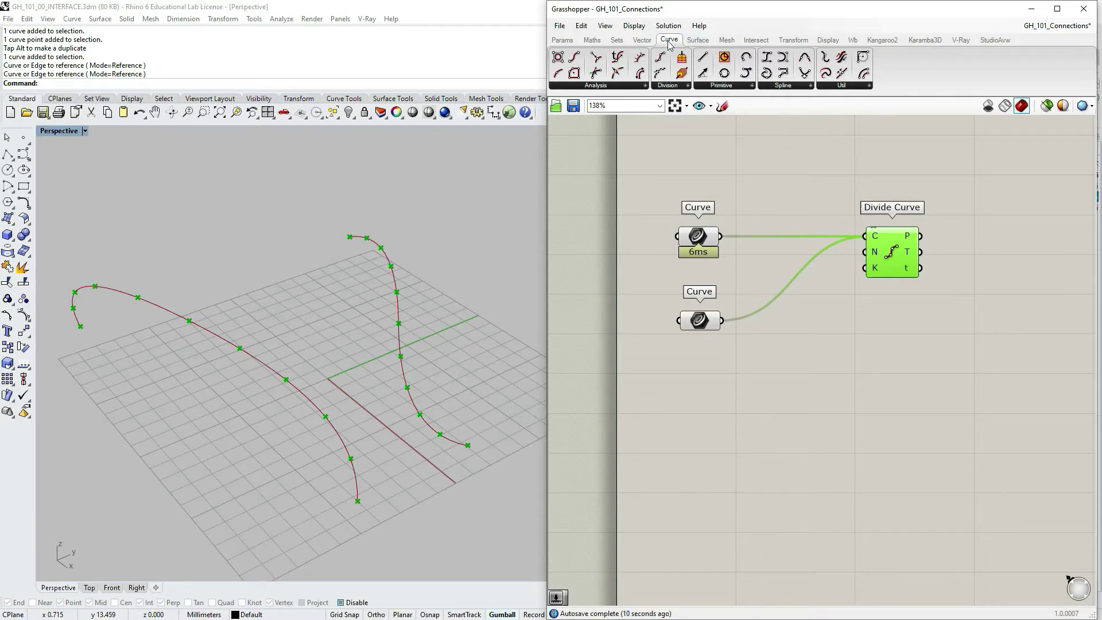
pyautogui.moveTo(659, 58); pyautogui.dragTo(903, 363)
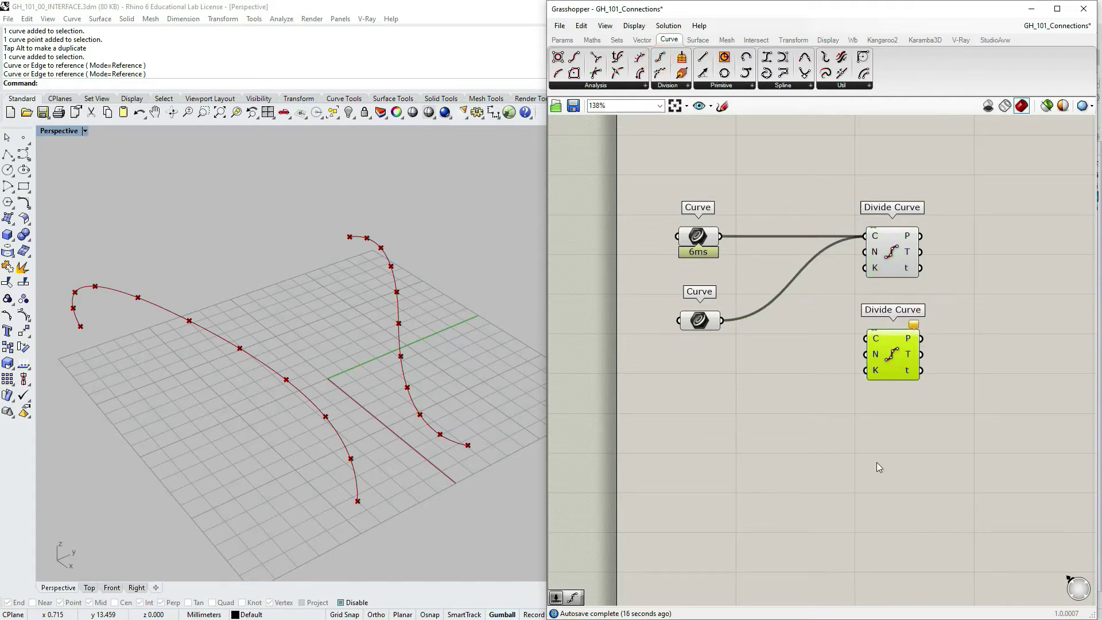
# Add a Panel below the Curve parameters containing the value 5.
pyautogui.doubleClick(777, 457)
pyautogui.write('//')
pyautogui.press('Return')
pyautogui.doubleClick(777, 459)
pyautogui.write('5')
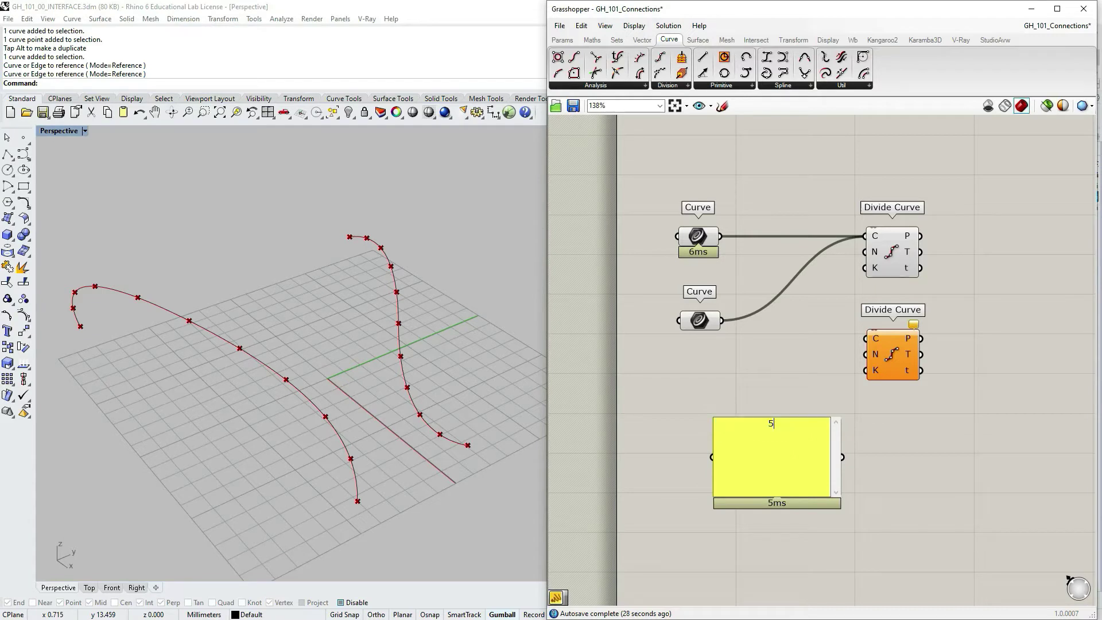
pyautogui.click(811, 362)
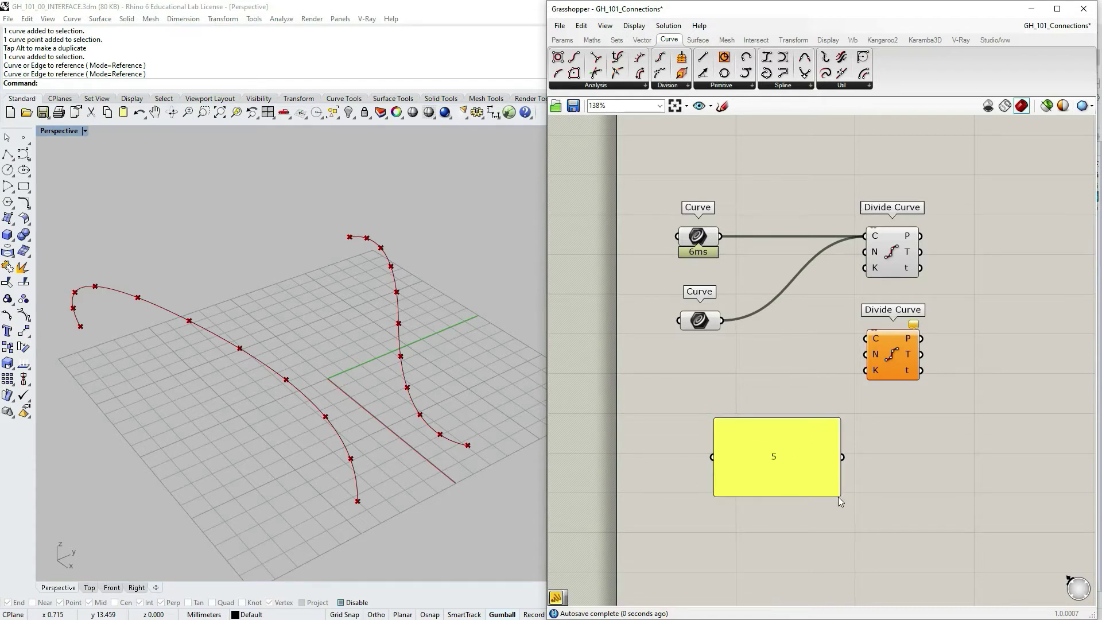
# Shrink the panel, move it next to the upper Divide Curve, and connect it to that component's N input.
pyautogui.moveTo(838, 497); pyautogui.dragTo(865, 251)
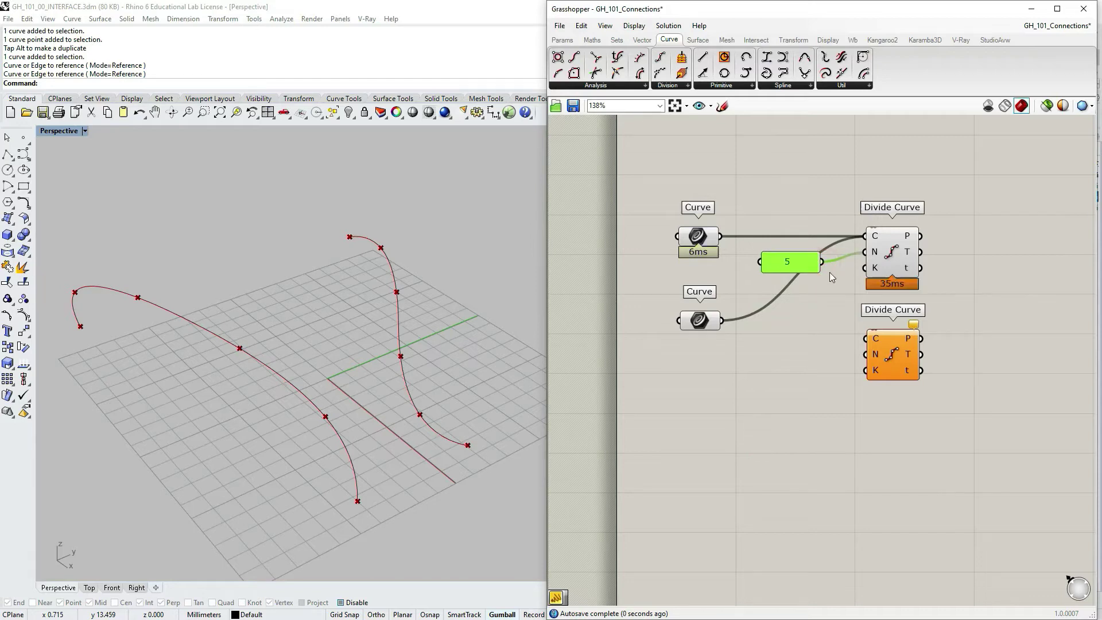
pyautogui.moveTo(782, 268); pyautogui.dragTo(843, 264)
pyautogui.scroll(-3, 847, 266)
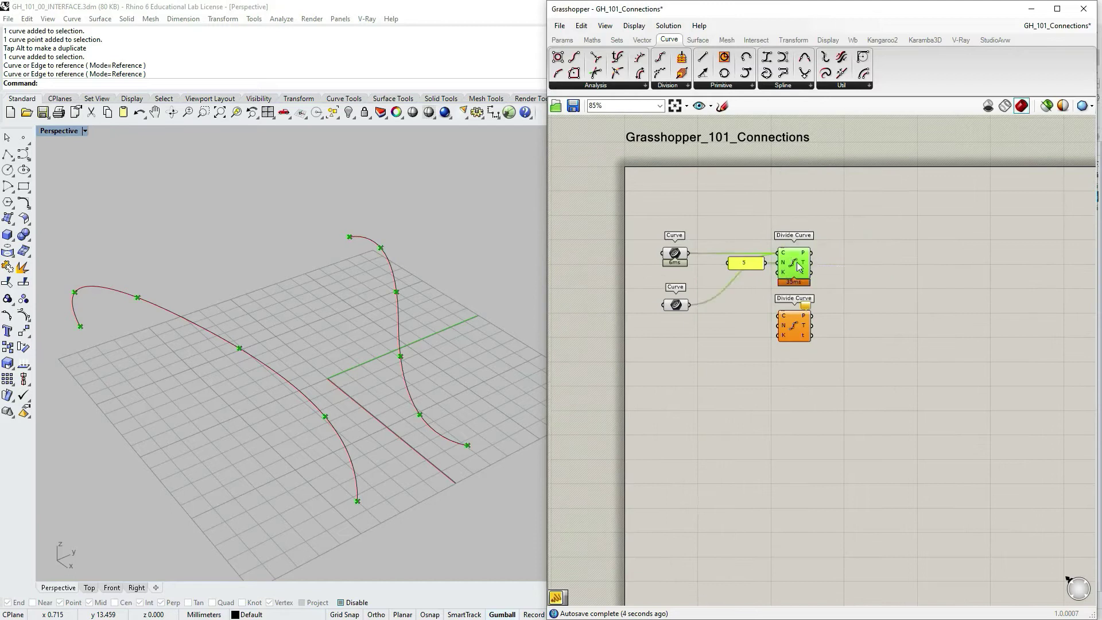
# Shift the upper Divide Curve slightly away from the 5 panel and align the lower Divide Curve directly beneath it.
pyautogui.moveTo(746, 262); pyautogui.dragTo(796, 263)
pyautogui.moveTo(759, 230); pyautogui.dragTo(873, 291)
pyautogui.moveTo(839, 263); pyautogui.dragTo(803, 262)
pyautogui.scroll(3, 823, 275)
pyautogui.click(727, 272)
pyautogui.click(706, 256)
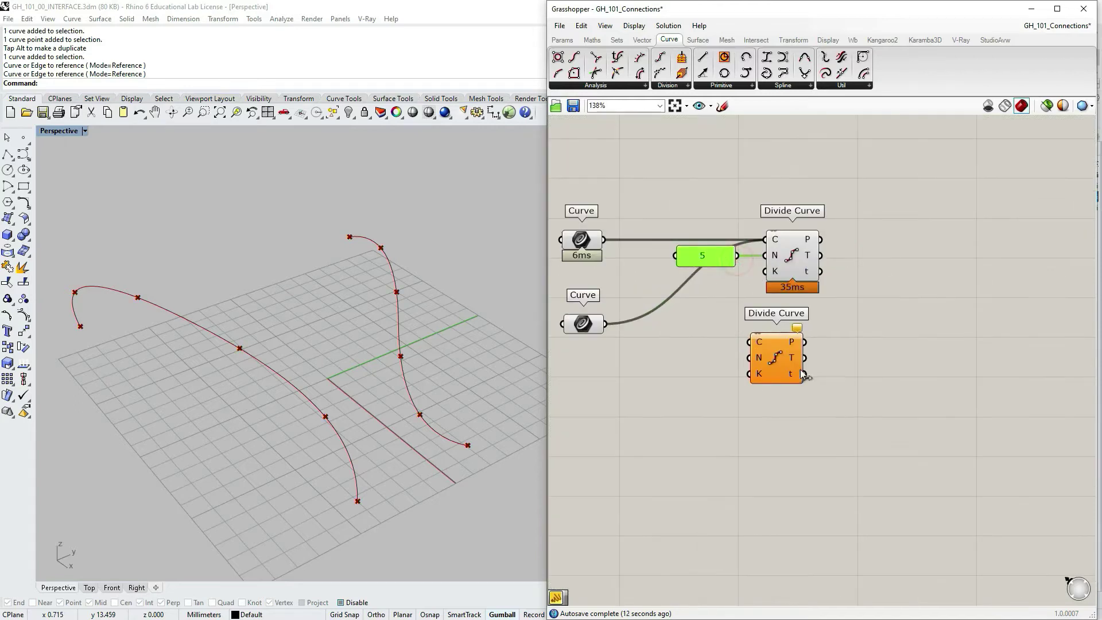
pyautogui.click(769, 363)
pyautogui.moveTo(787, 366); pyautogui.dragTo(785, 362)
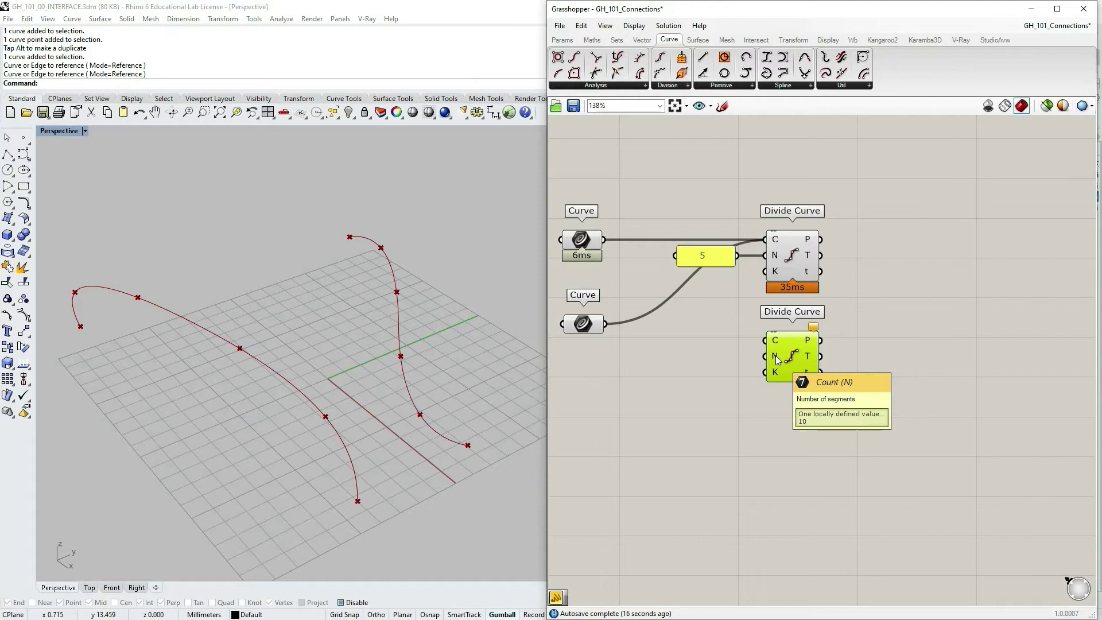
# Set the lower Divide Curve's N (Count) input to the integer 15.
pyautogui.rightClick(776, 356)
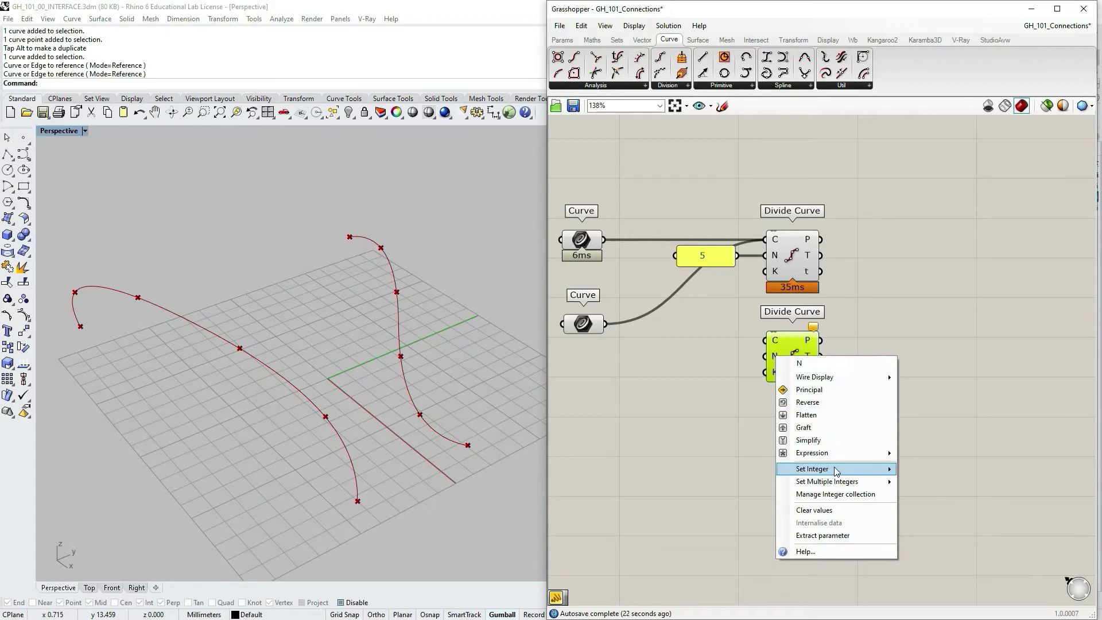
pyautogui.moveTo(833, 471)
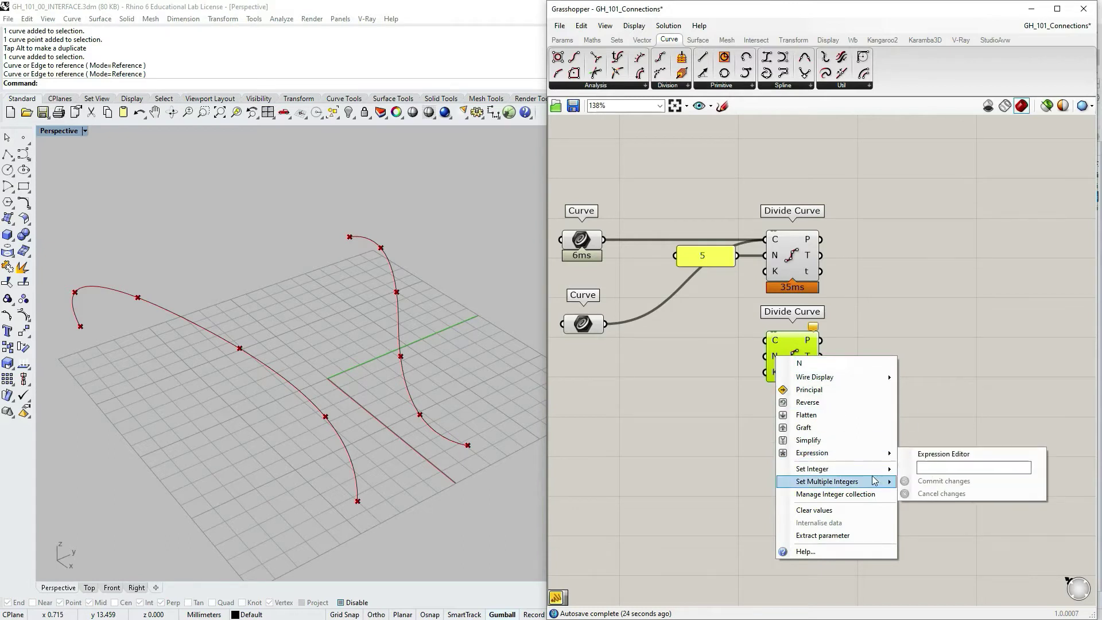
pyautogui.doubleClick(944, 469)
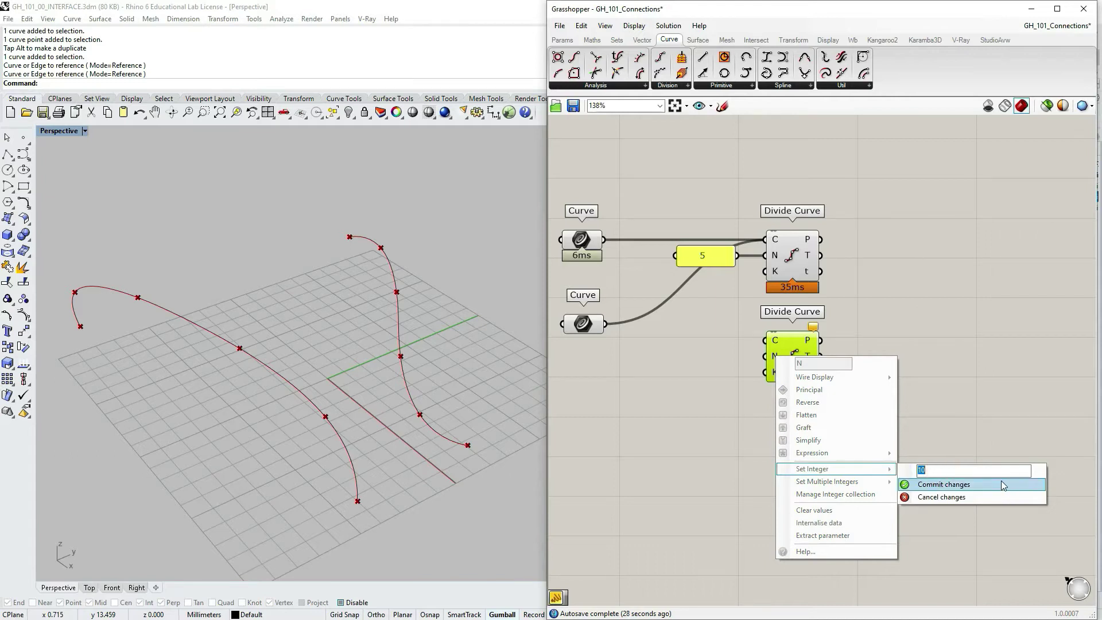
pyautogui.write('15')
pyautogui.click(927, 486)
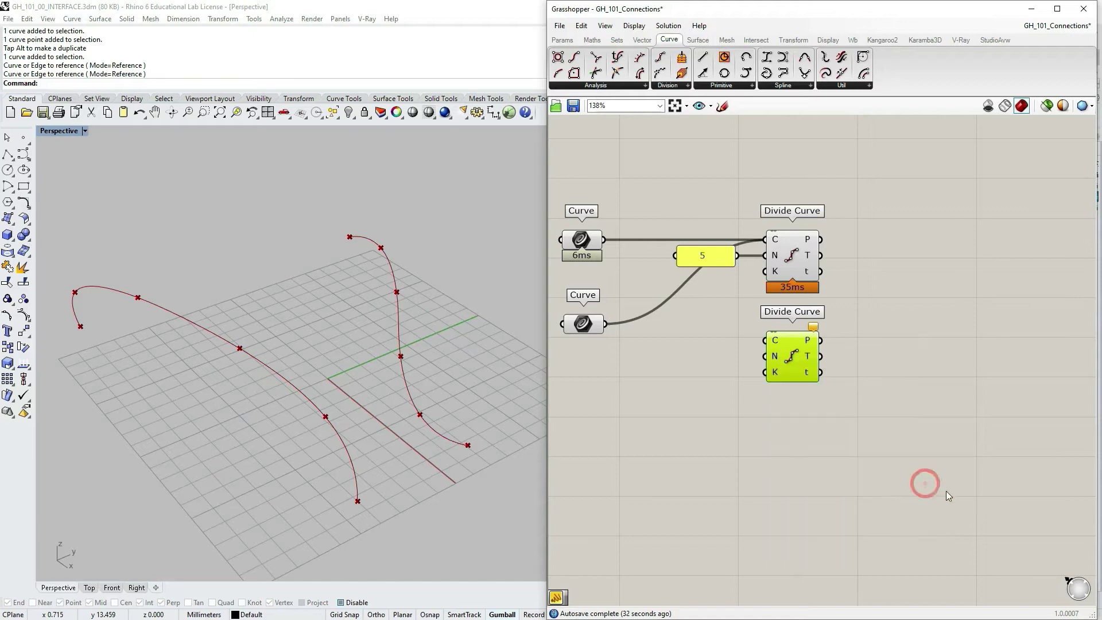
# Move the lower Divide Curve farther down and transfer both Curve wires together from the upper component's C input to its C input.
pyautogui.click(794, 260)
pyautogui.click(800, 353)
pyautogui.click(799, 273)
pyautogui.moveTo(797, 355); pyautogui.dragTo(806, 402)
pyautogui.click(803, 245)
pyautogui.click(793, 268)
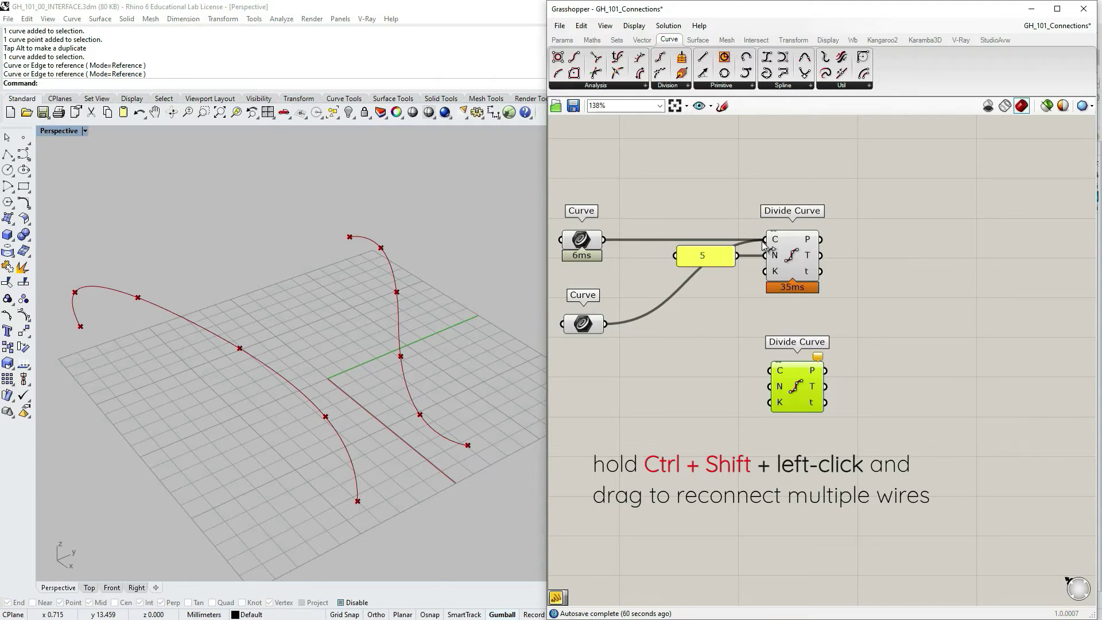
pyautogui.keyDown('ctrl'); pyautogui.keyDown('shift'); pyautogui.moveTo(765, 239); pyautogui.dragTo(776, 371); pyautogui.keyUp('shift'); pyautogui.keyUp('ctrl')
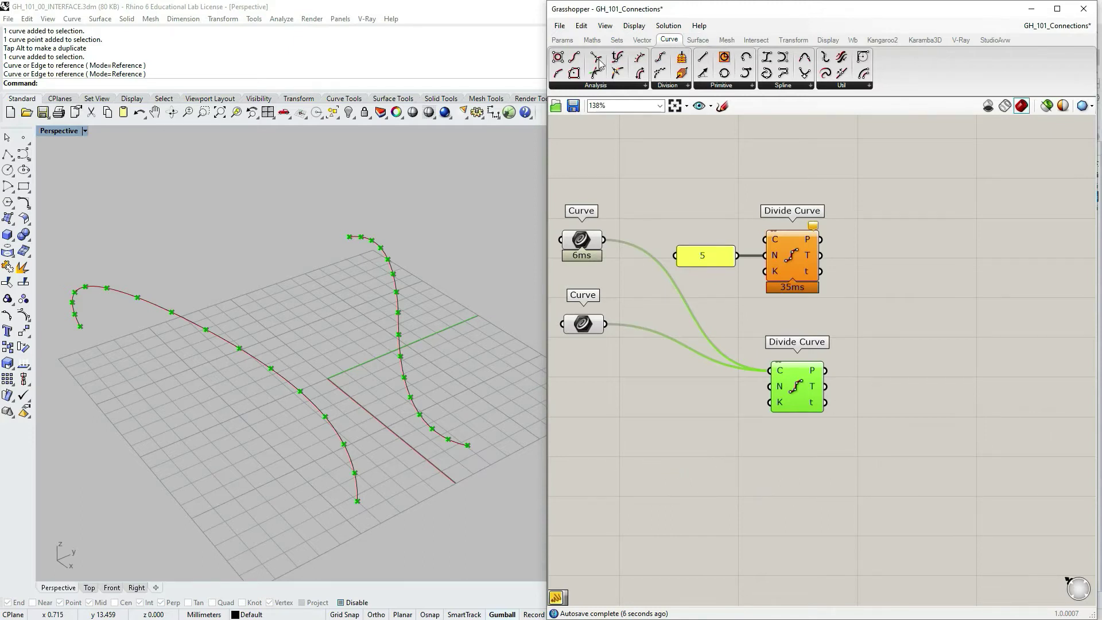
# Place three Point parameters beside the lower Divide Curve and transfer their wires from its P output to the upper Divide Curve's P output.
pyautogui.click(940, 380)
pyautogui.moveTo(938, 439); pyautogui.dragTo(939, 429)
pyautogui.click(936, 494)
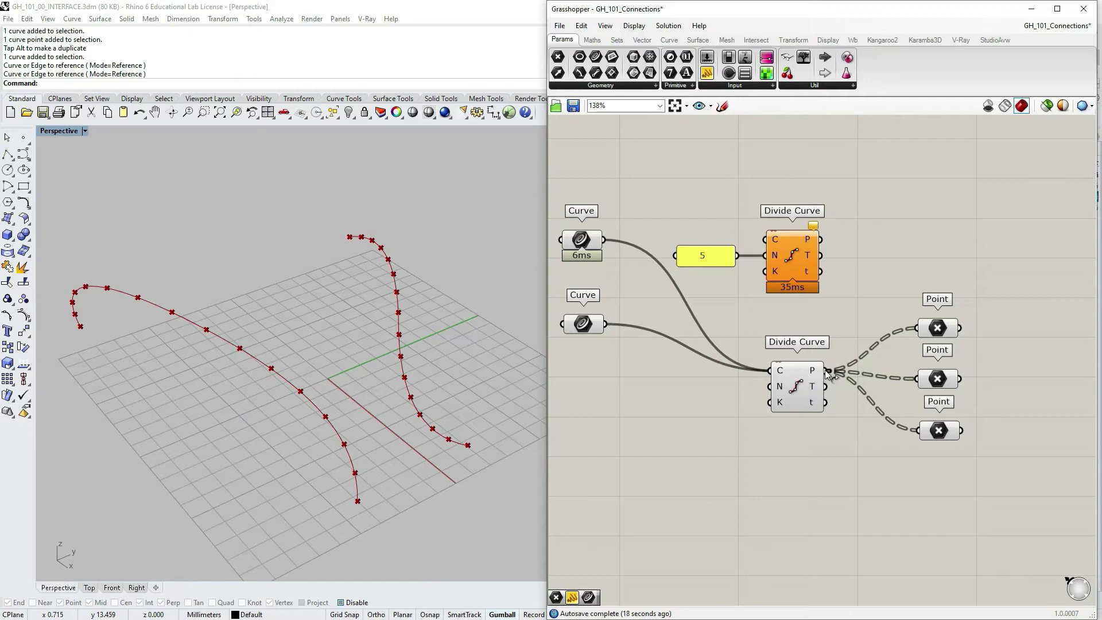
pyautogui.keyDown('ctrl'); pyautogui.keyDown('shift'); pyautogui.moveTo(827, 374); pyautogui.dragTo(821, 240); pyautogui.keyUp('shift'); pyautogui.keyUp('ctrl')
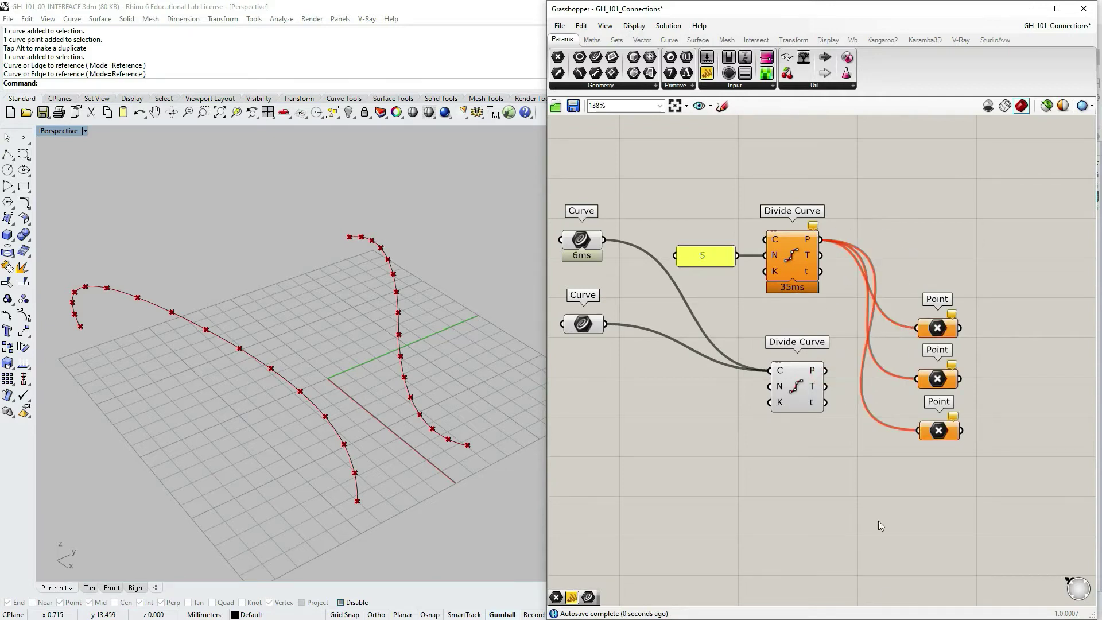
# Connect the upper Curve parameter to the upper Divide Curve's C input and delete the three Point parameters.
pyautogui.moveTo(607, 241); pyautogui.dragTo(827, 370)
pyautogui.moveTo(1008, 251); pyautogui.dragTo(893, 508)
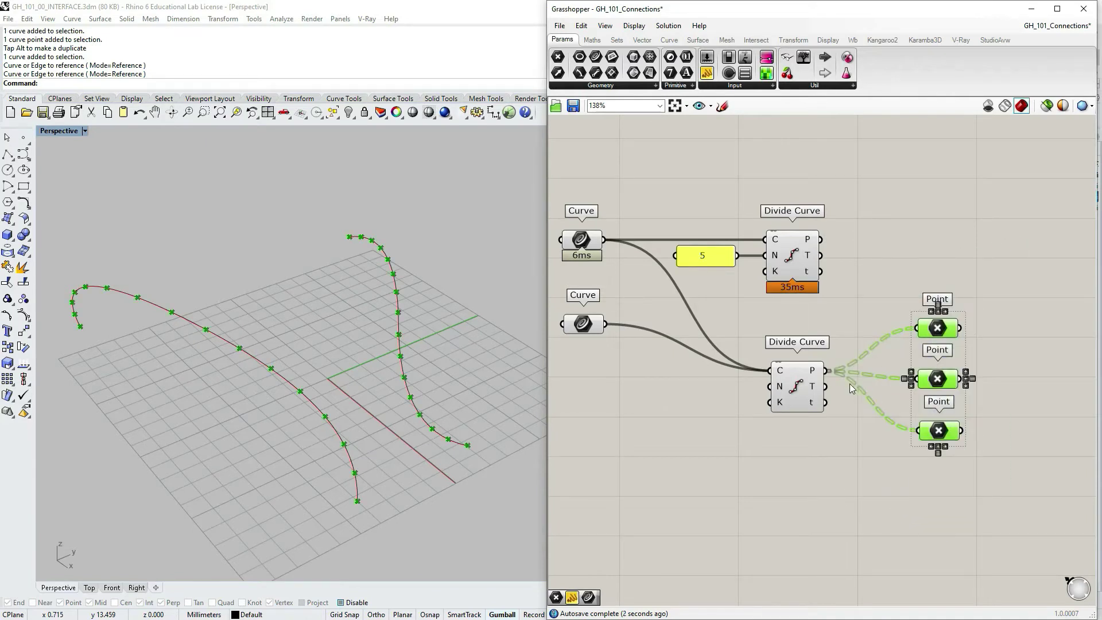
pyautogui.press('Delete')
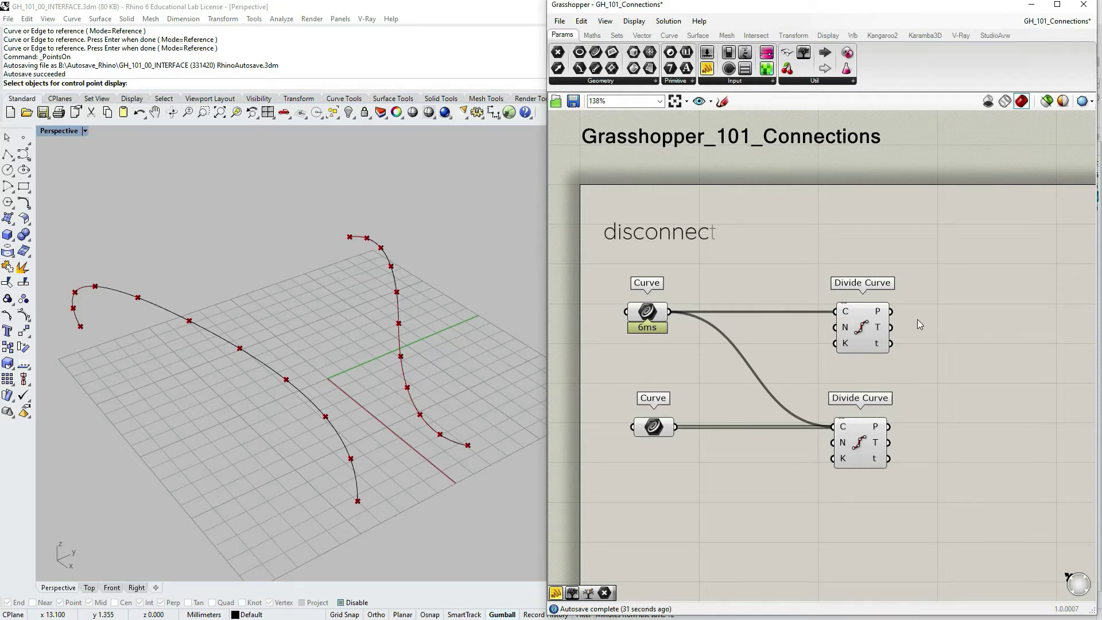
# Disconnect all sources from the lower Divide Curve's C input at once, and reconnect both Curve parameters to it.
pyautogui.rightClick(846, 432)
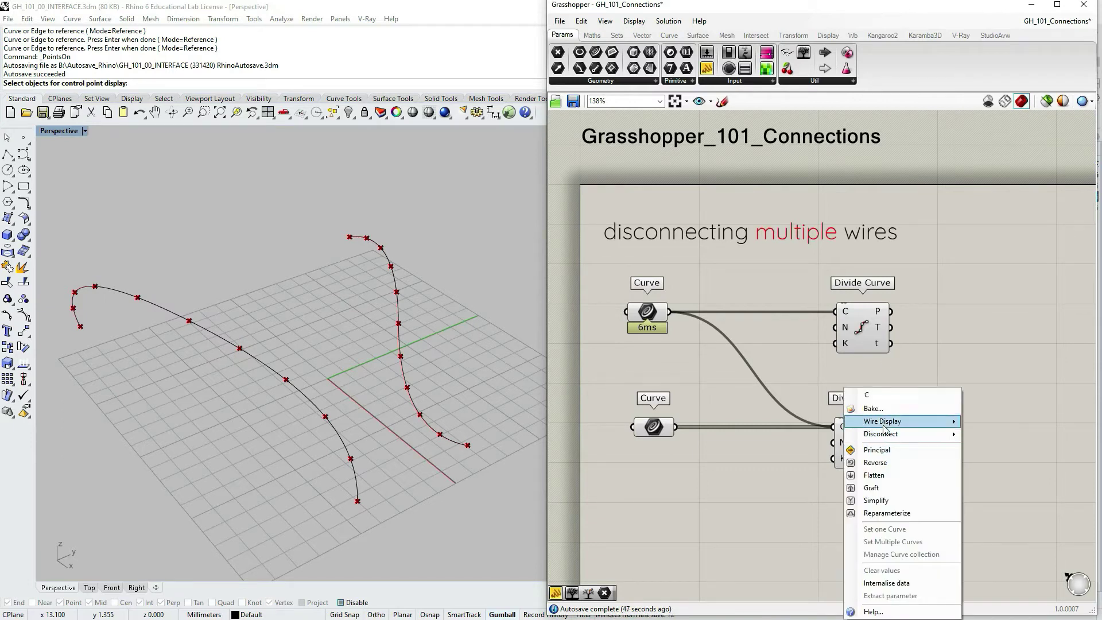
pyautogui.moveTo(884, 437)
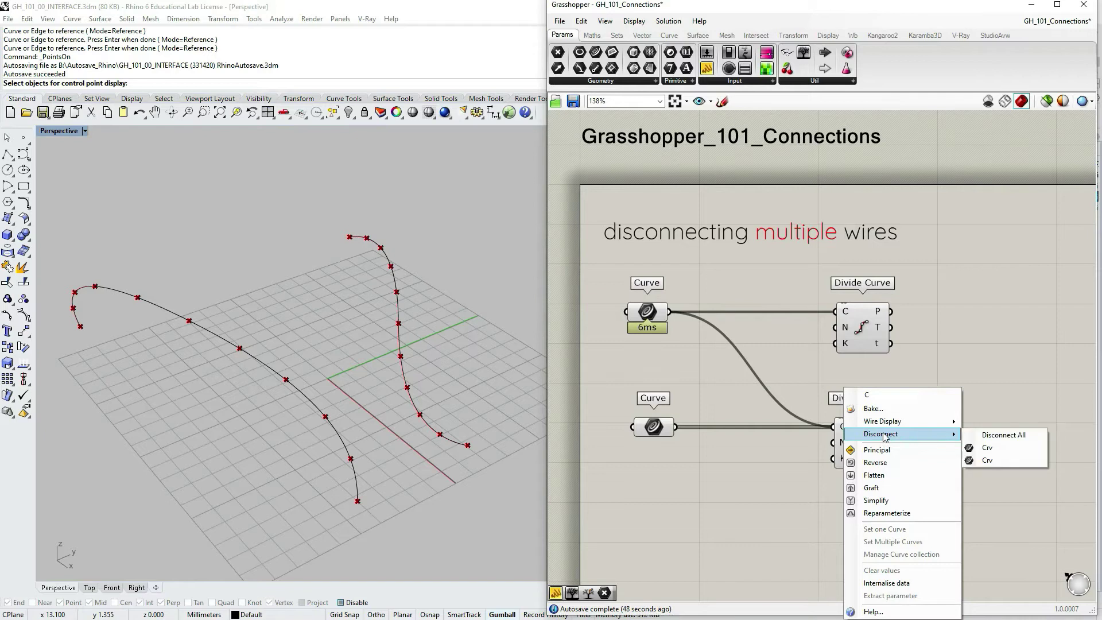
pyautogui.click(993, 438)
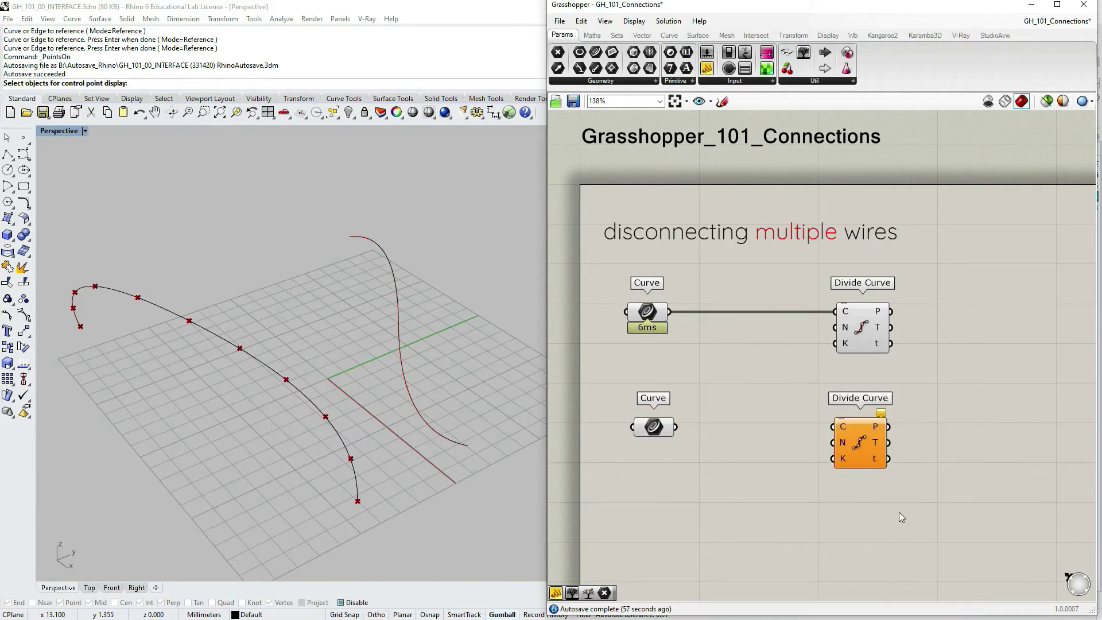
pyautogui.moveTo(669, 311); pyautogui.dragTo(834, 426)
pyautogui.moveTo(676, 427); pyautogui.dragTo(834, 427)
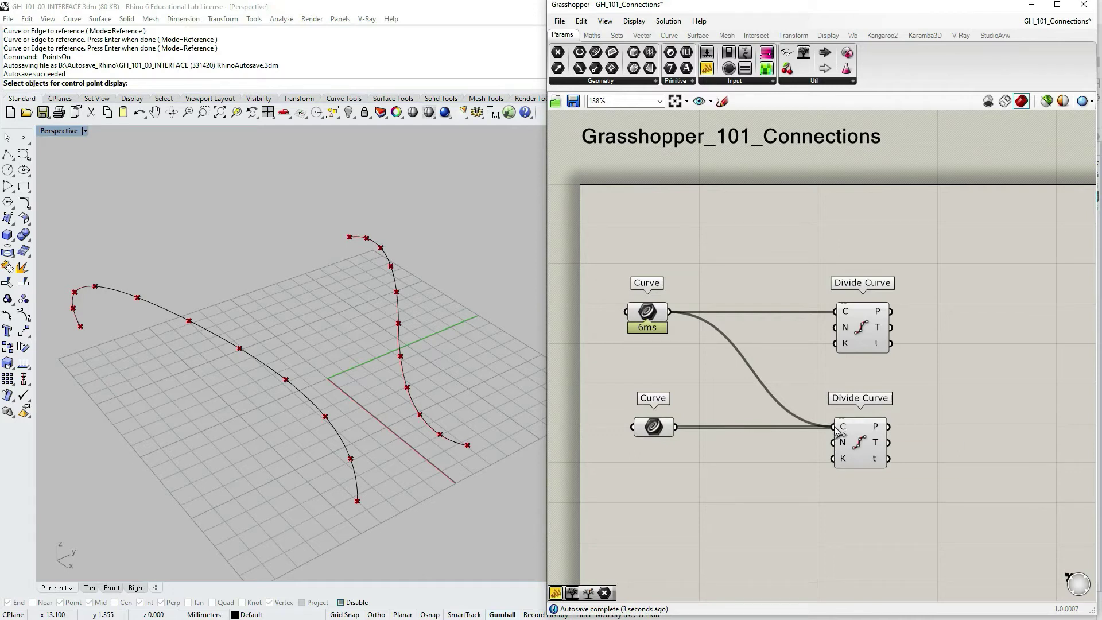
# Remove the two Curve wires from the lower Divide Curve's C input one at a time, and reconnect both Curve parameters.
pyautogui.keyDown('ctrl'); pyautogui.moveTo(838, 432); pyautogui.dragTo(673, 313); pyautogui.keyUp('ctrl')
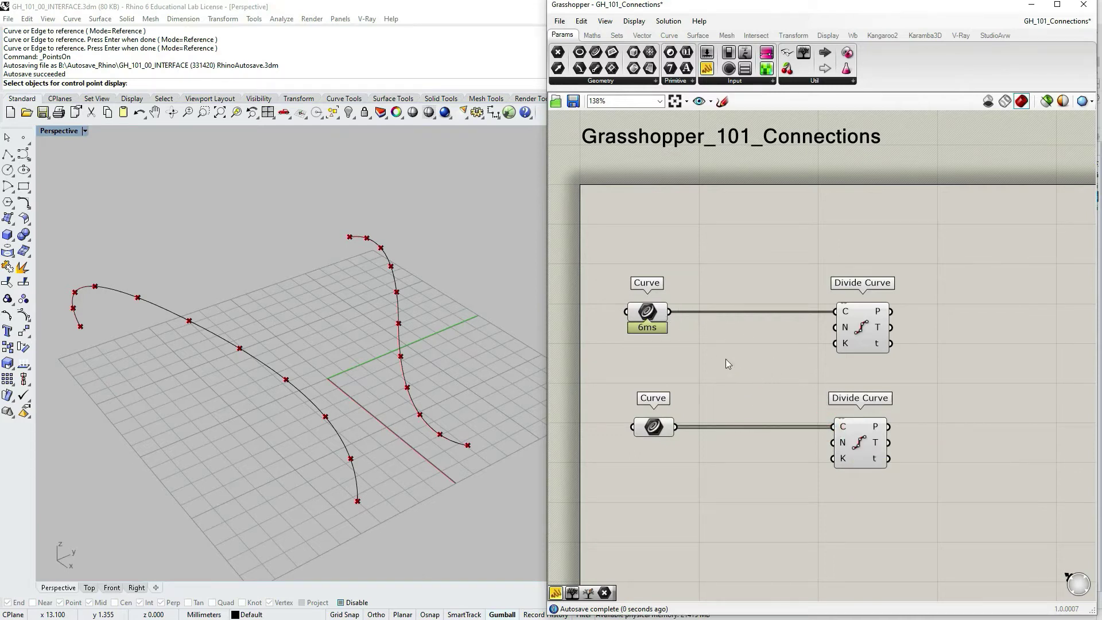
pyautogui.keyDown('ctrl'); pyautogui.moveTo(835, 427); pyautogui.dragTo(678, 429); pyautogui.keyUp('ctrl')
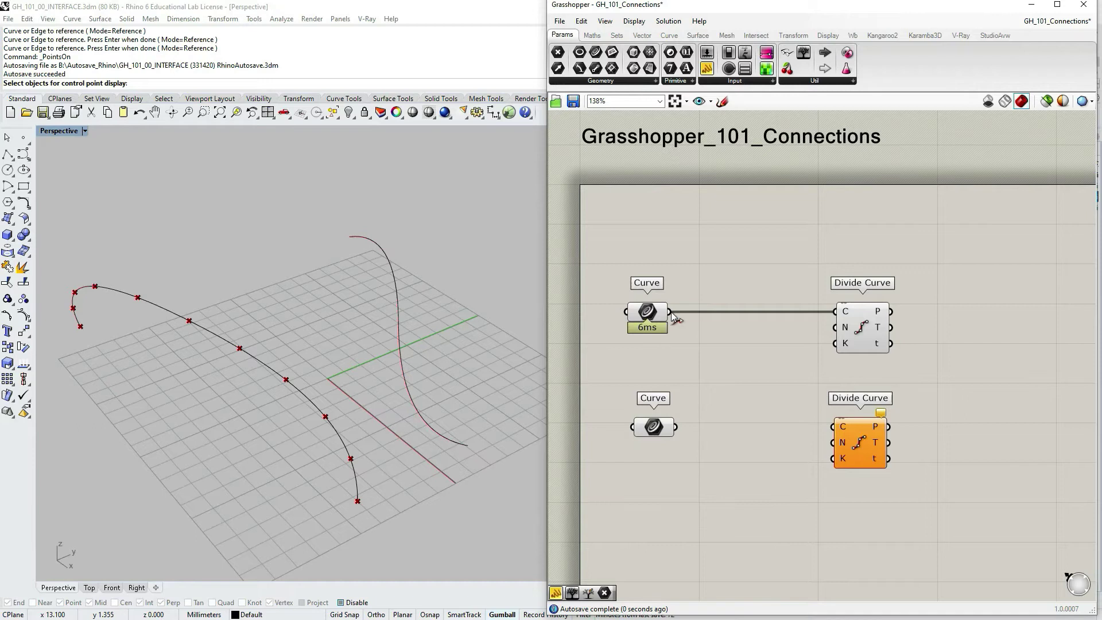
pyautogui.moveTo(671, 312); pyautogui.dragTo(834, 427)
pyautogui.keyDown('shift'); pyautogui.moveTo(676, 426); pyautogui.dragTo(833, 427); pyautogui.keyUp('shift')
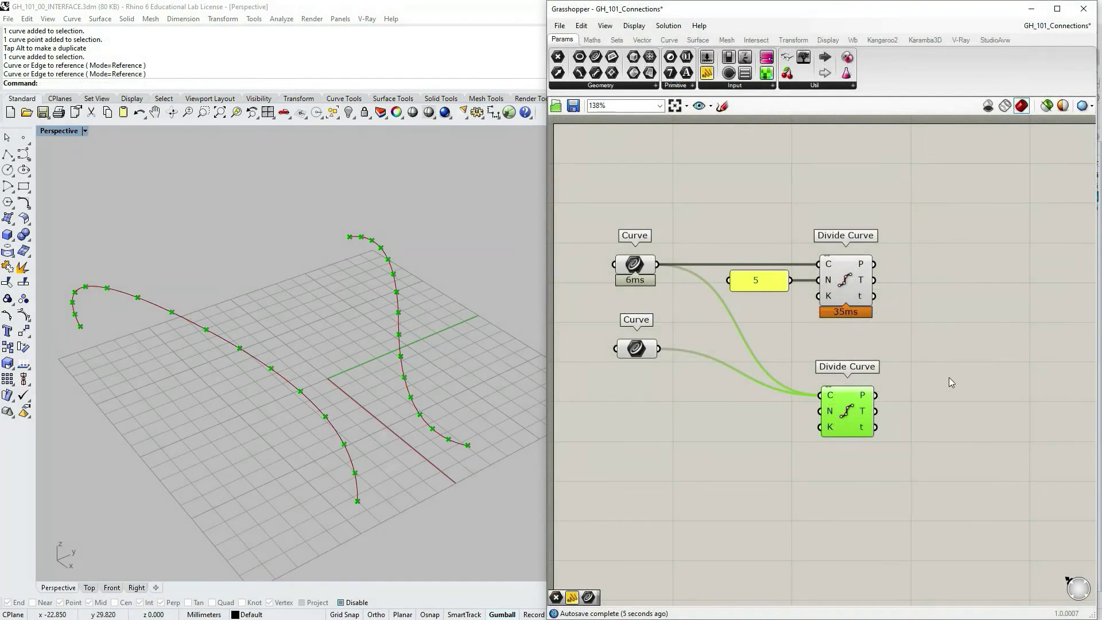
# Set the wire display of the upper Divide Curve's C input to Faint.
pyautogui.rightClick(831, 268)
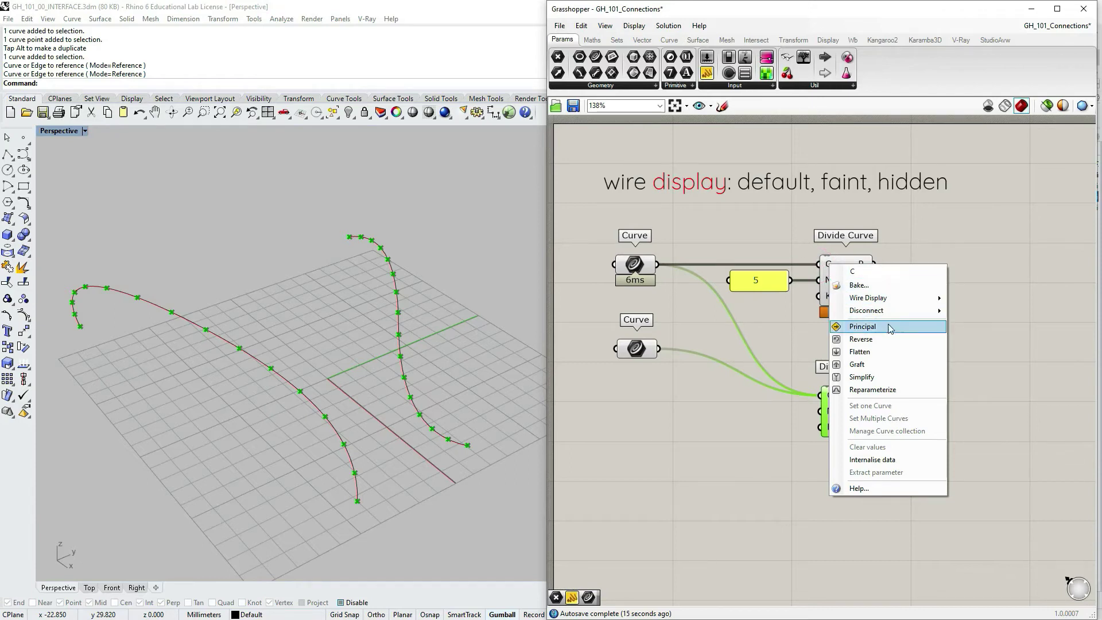
pyautogui.moveTo(877, 313)
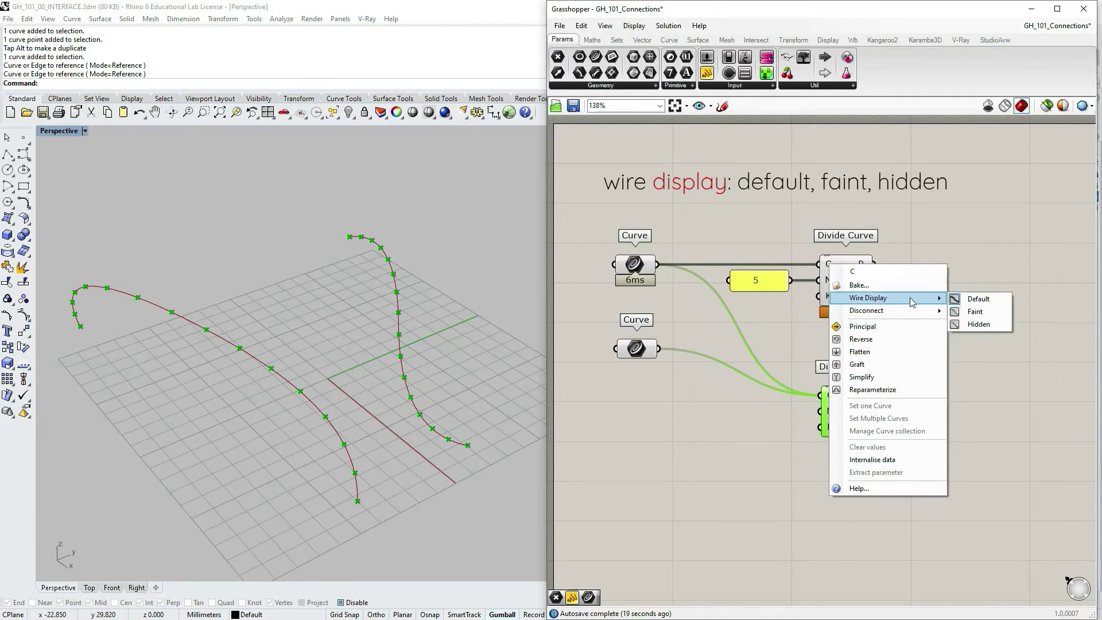
pyautogui.click(979, 313)
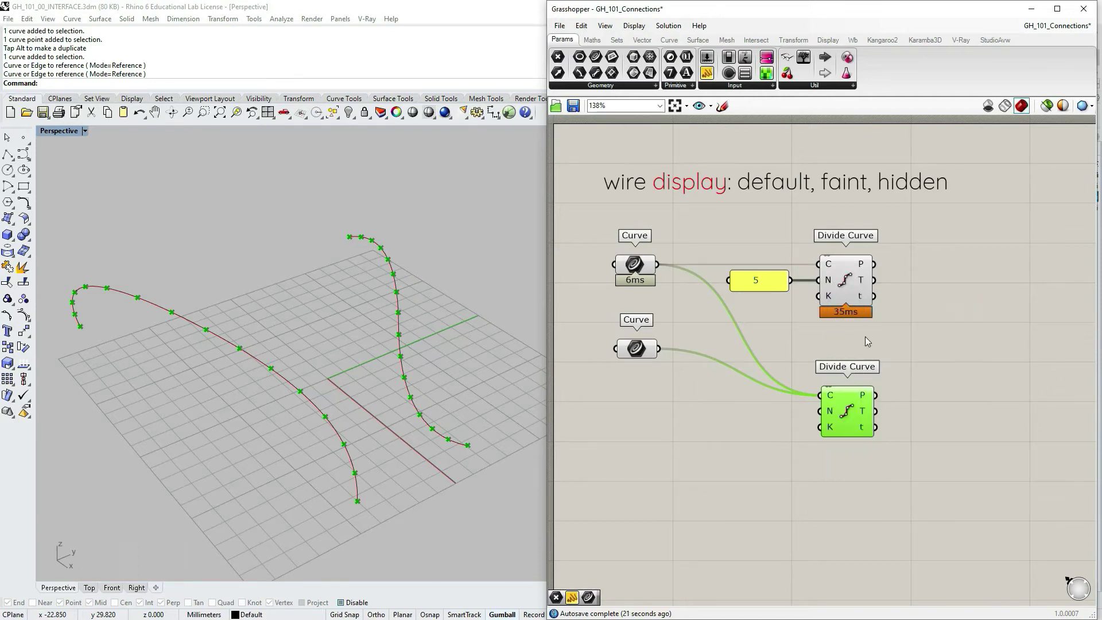
# Set the wire display of the upper Divide Curve's C input to Hidden and move the component slightly closer to the panel.
pyautogui.rightClick(829, 267)
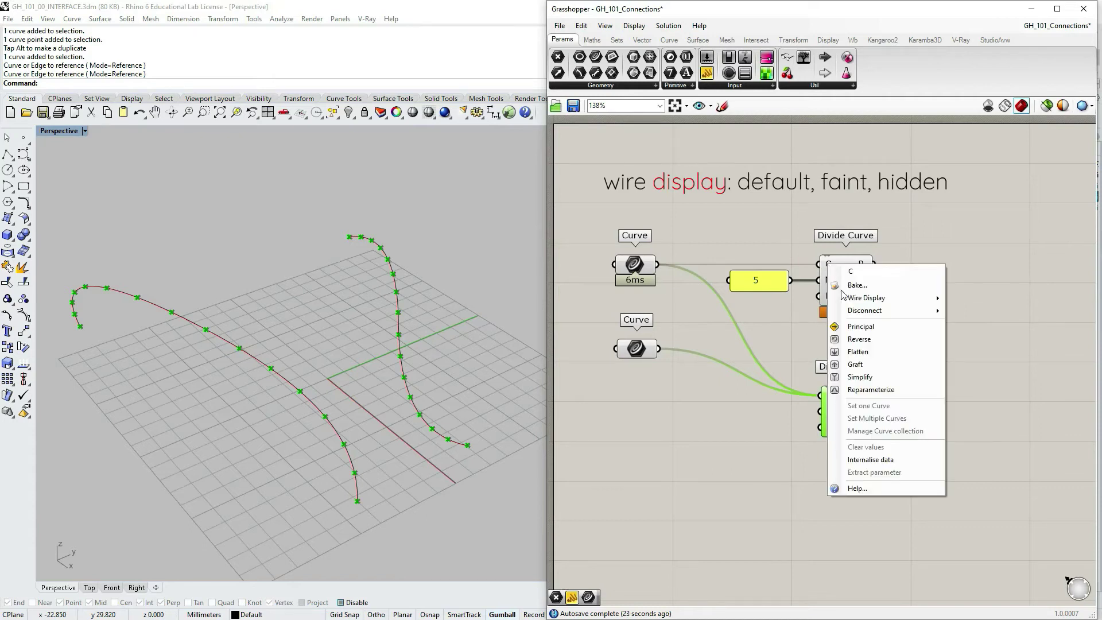
pyautogui.moveTo(895, 311)
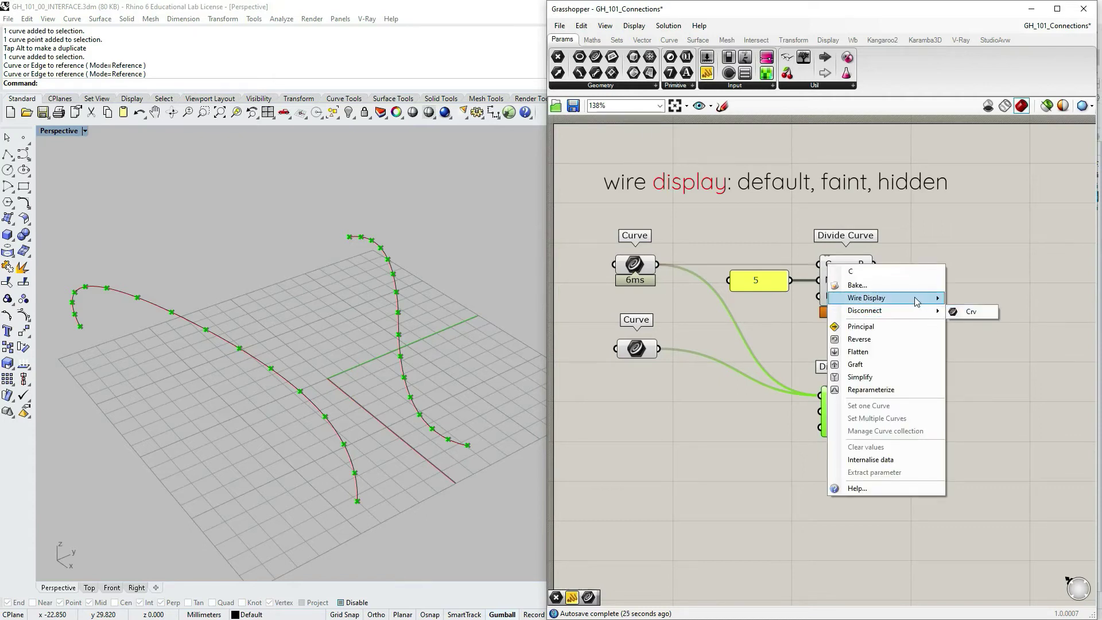
pyautogui.click(976, 325)
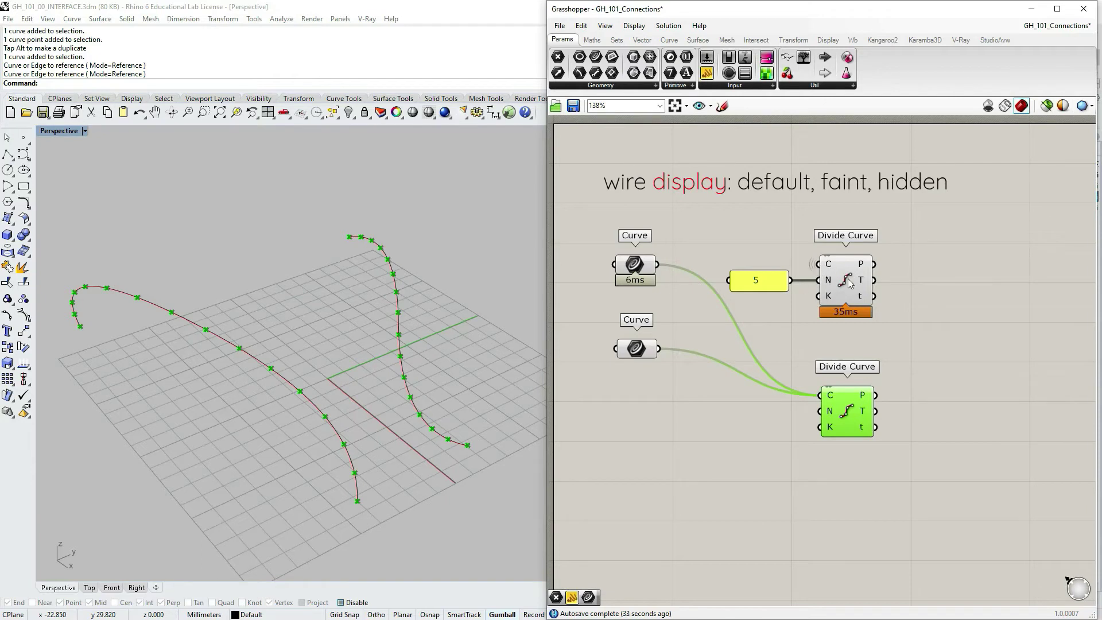
pyautogui.moveTo(843, 288); pyautogui.dragTo(831, 288)
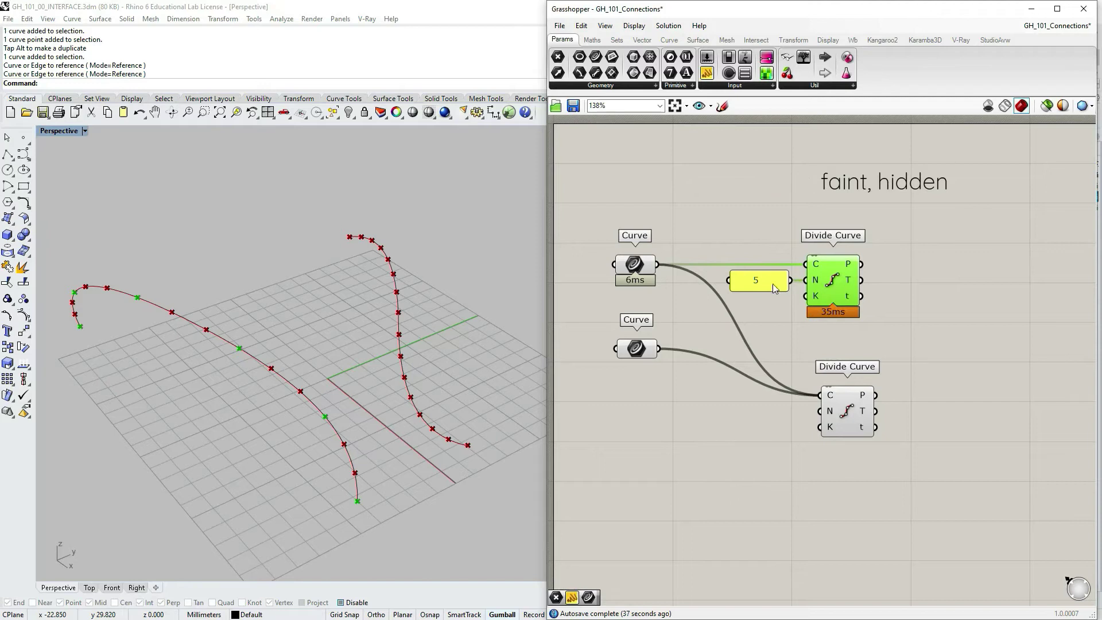
pyautogui.click(897, 251)
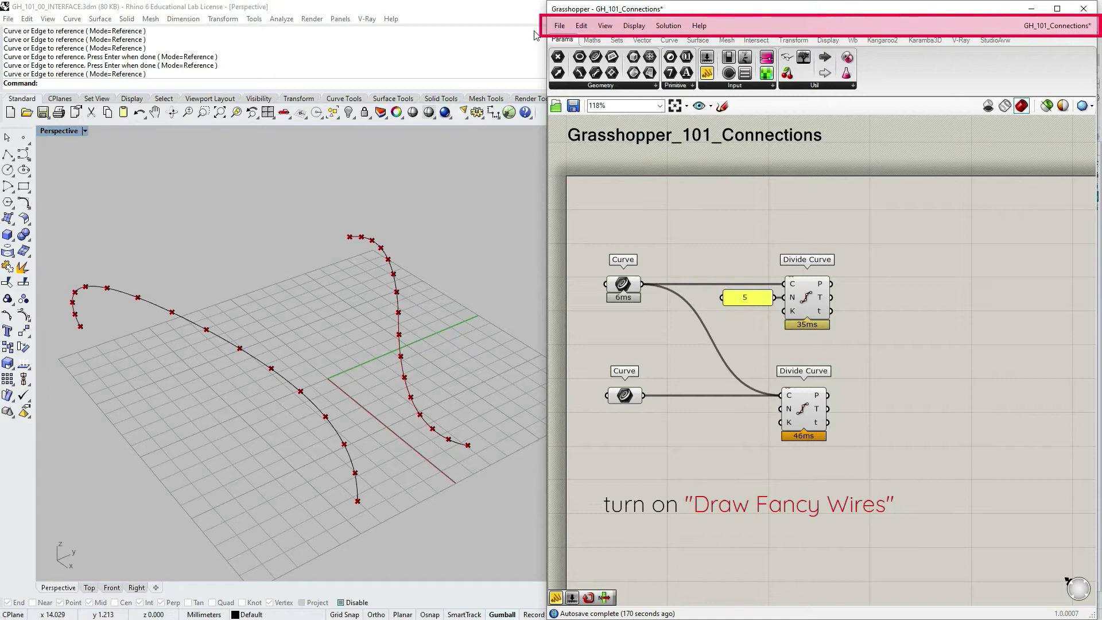
# Turn the Draw Fancy Wires display option off and back on.
pyautogui.click(638, 27)
pyautogui.click(641, 29)
pyautogui.click(641, 29)
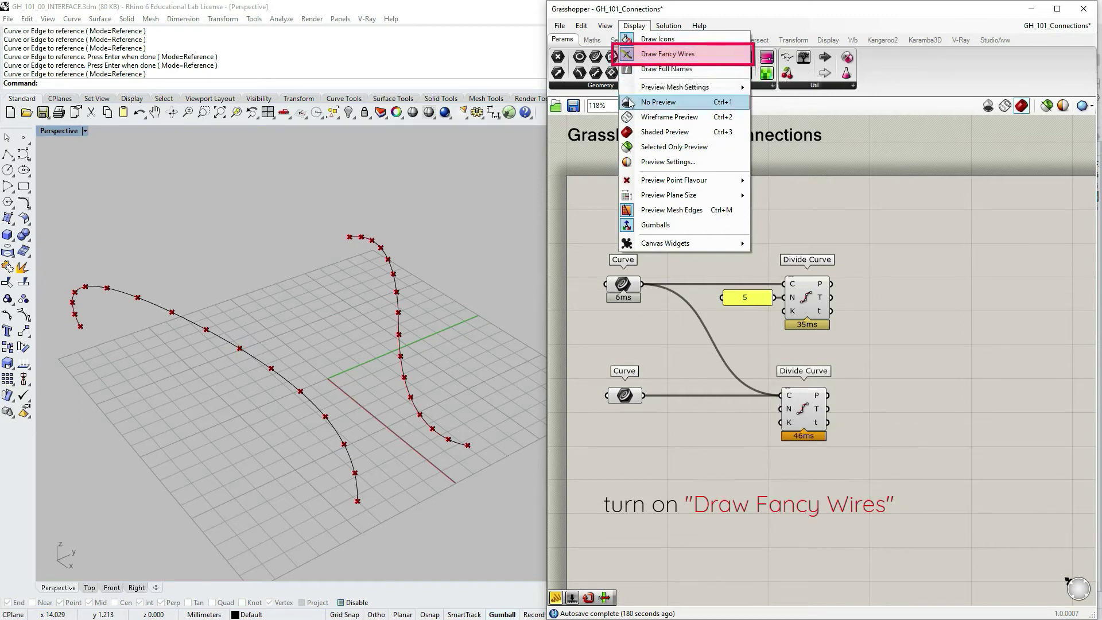
pyautogui.click(627, 56)
pyautogui.click(631, 29)
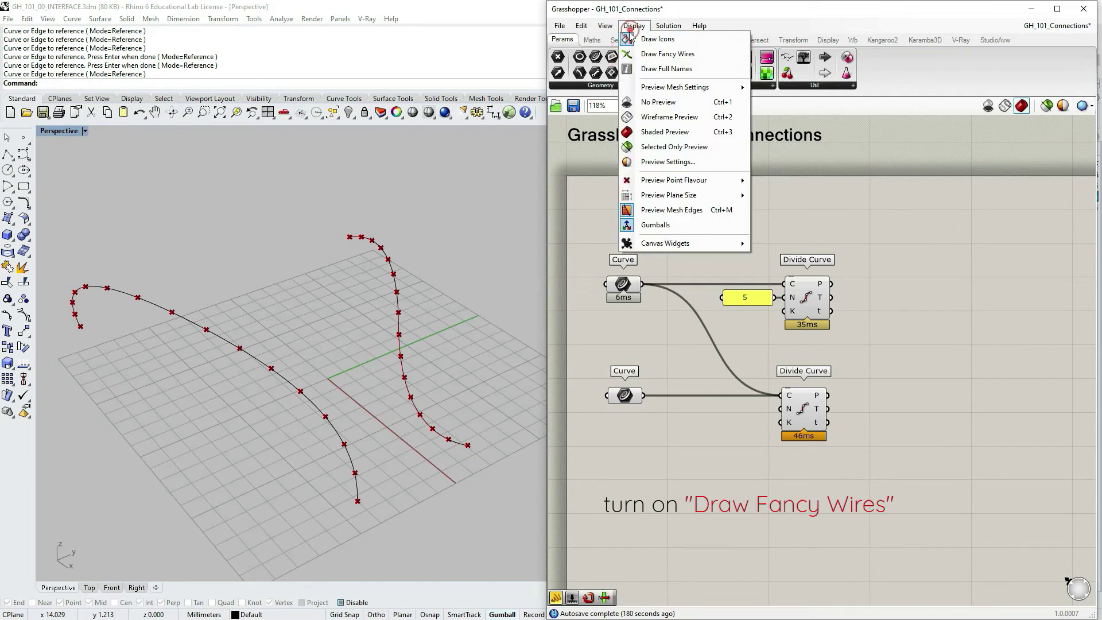
pyautogui.click(661, 54)
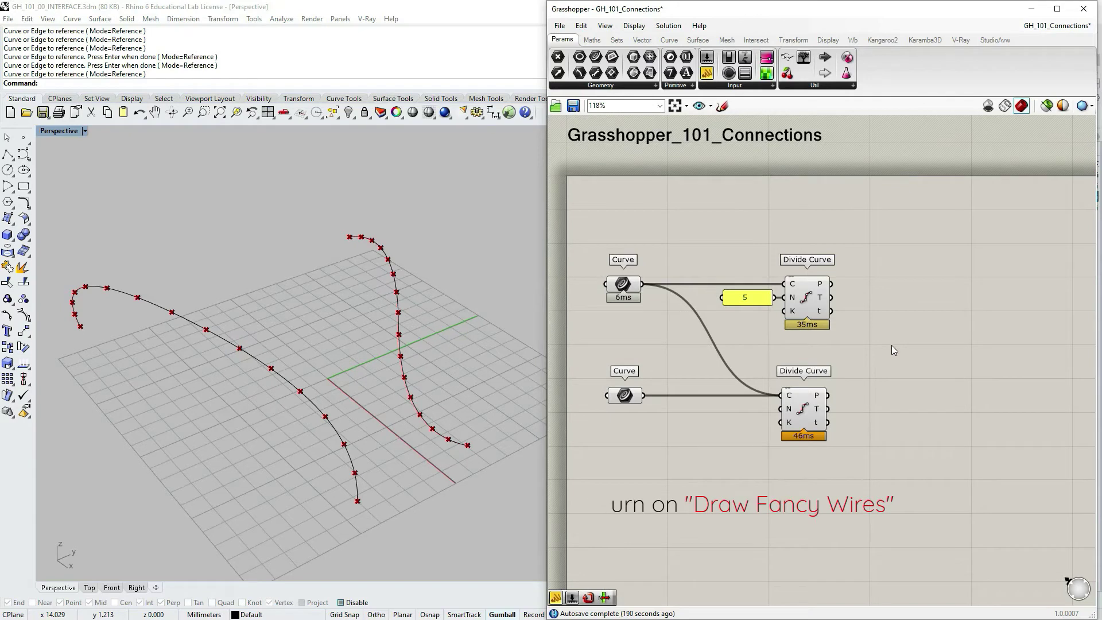
# Clear the referenced values from the lower Curve parameter.
pyautogui.moveTo(683, 435)
pyautogui.mouseDown(button='right')
pyautogui.moveTo(696, 423)
pyautogui.moveTo(690, 434)
pyautogui.mouseUp(button='right')
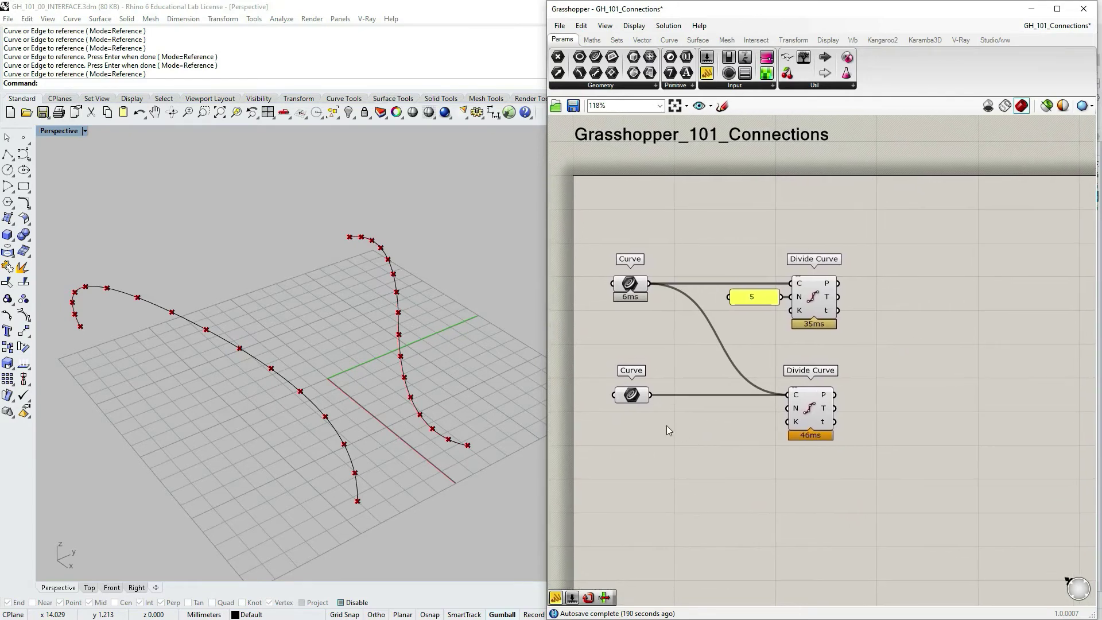
pyautogui.click(630, 395)
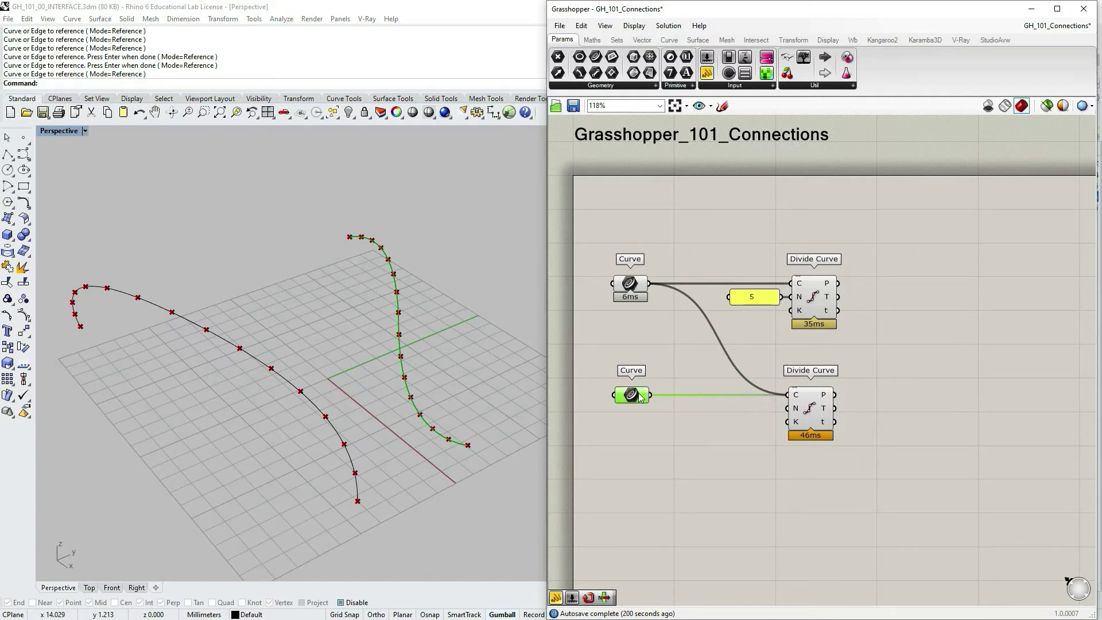
pyautogui.rightClick(634, 399)
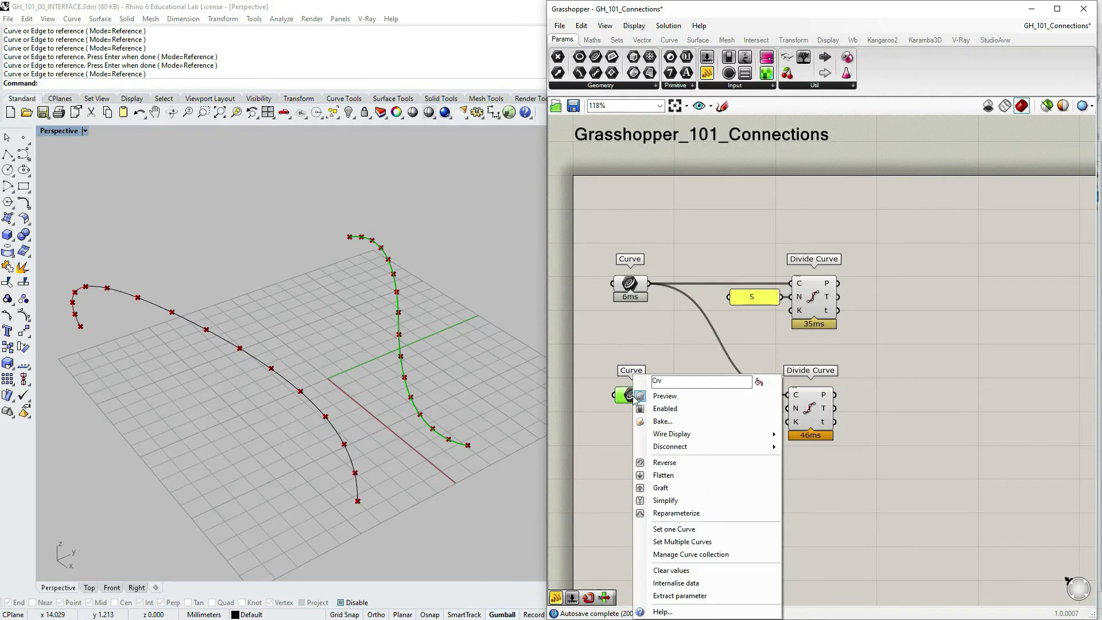
pyautogui.click(684, 570)
# Reference both Rhino curves in the lower Curve parameter using Set Multiple Curves.
pyautogui.click(631, 395)
pyautogui.rightClick(634, 399)
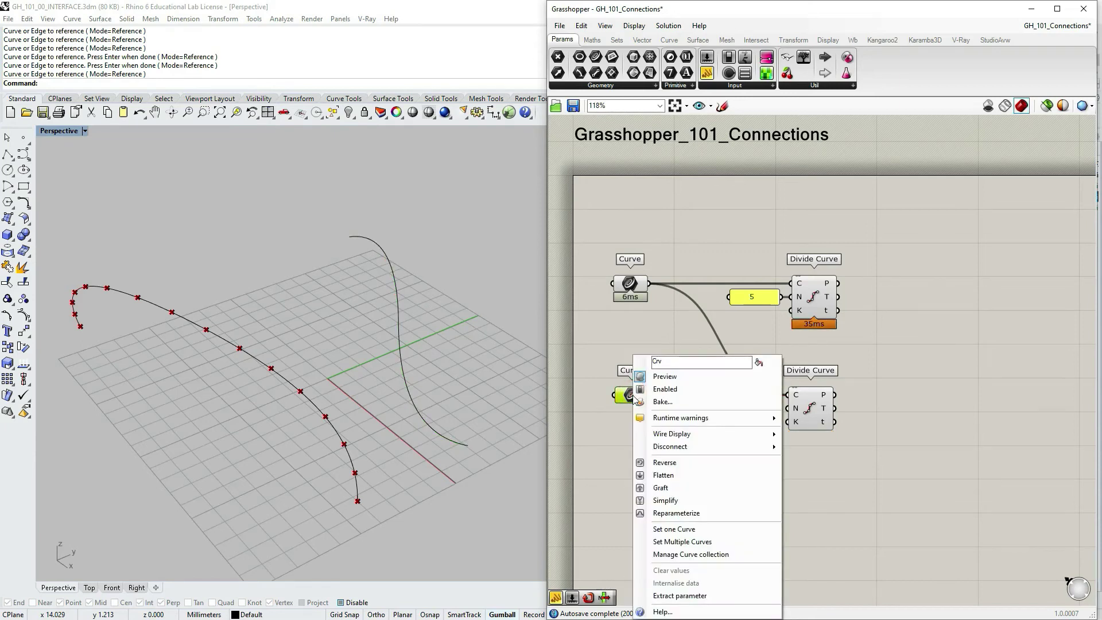
pyautogui.click(682, 542)
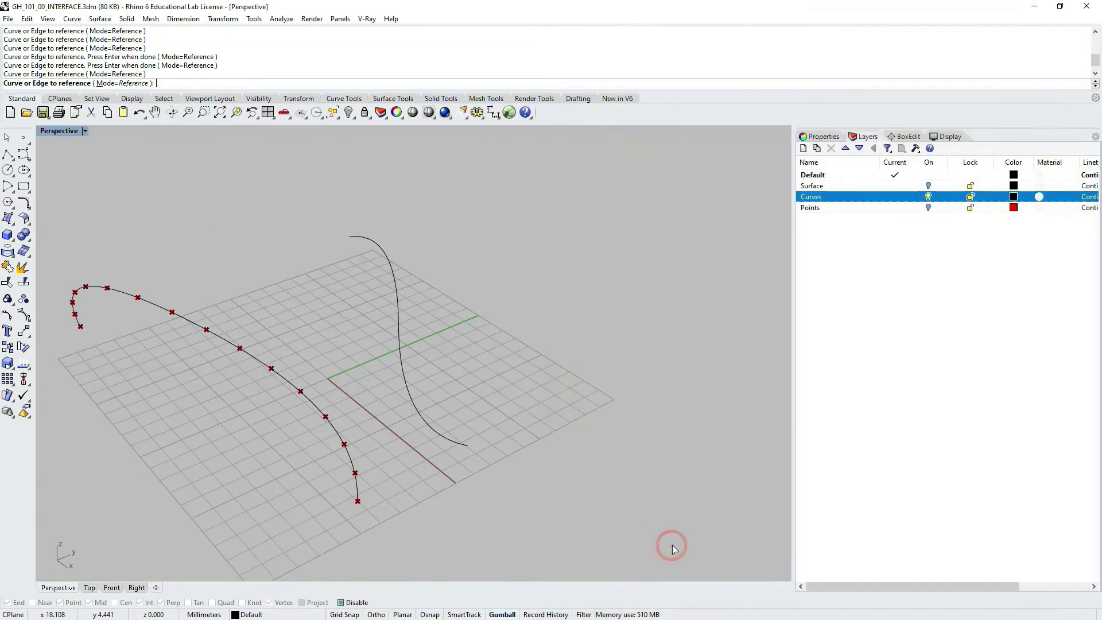
pyautogui.click(233, 345)
pyautogui.click(398, 305)
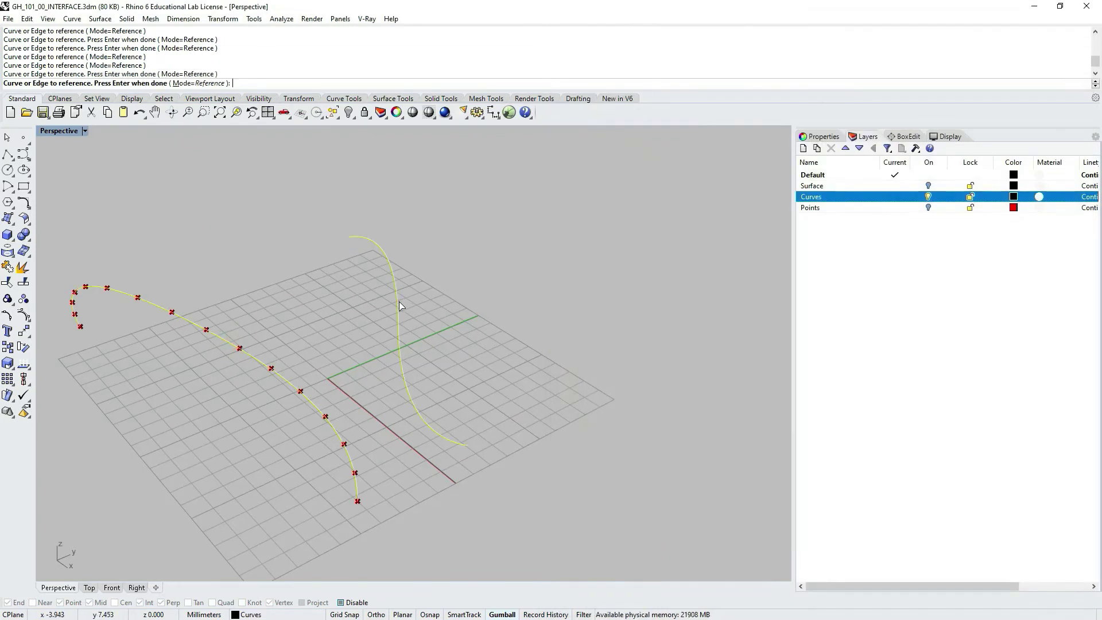
pyautogui.press('Return')
pyautogui.click(687, 464)
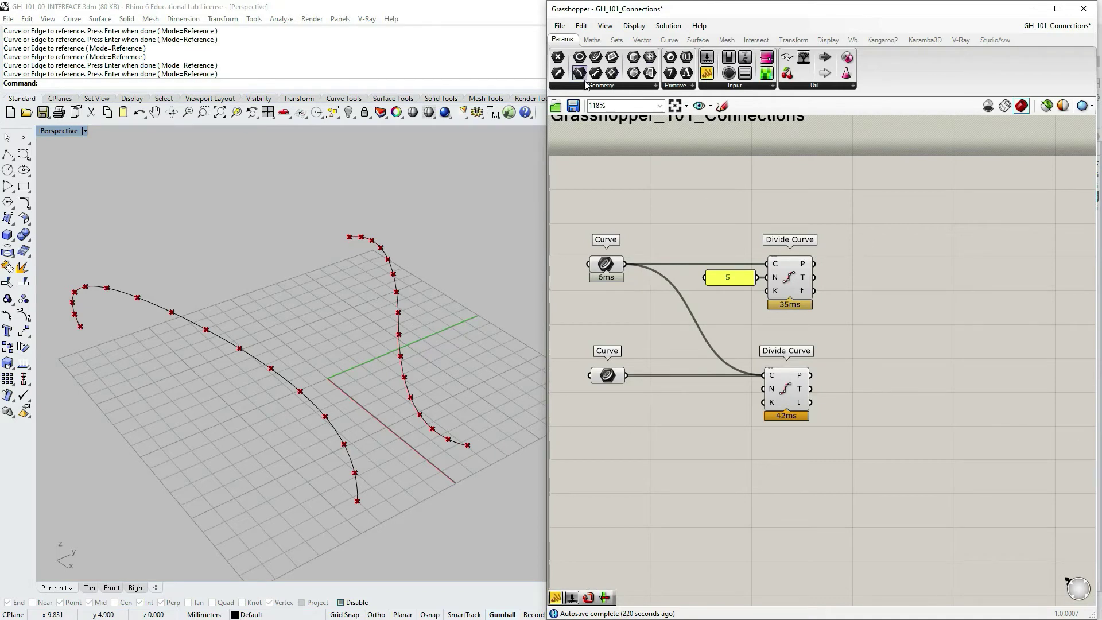
# Add a Point parameter beside the lower Divide Curve and feed it from that component's P output.
pyautogui.moveTo(557, 57); pyautogui.dragTo(886, 378)
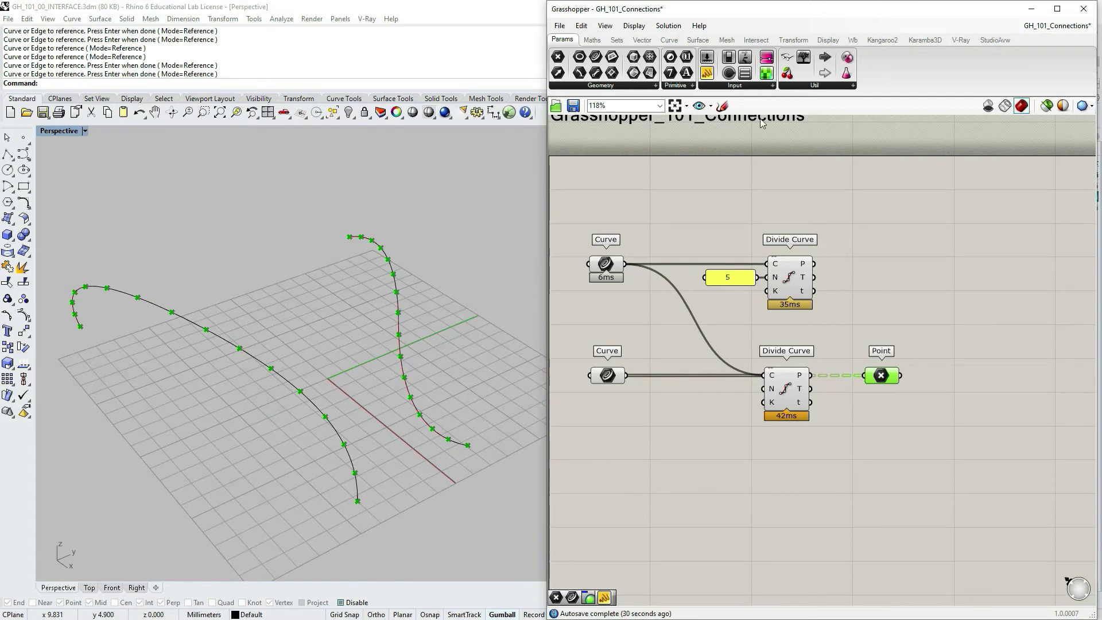
# Switch Draw Fancy Wires off and on again to compare how the wire into the Point parameter is drawn.
pyautogui.click(634, 25)
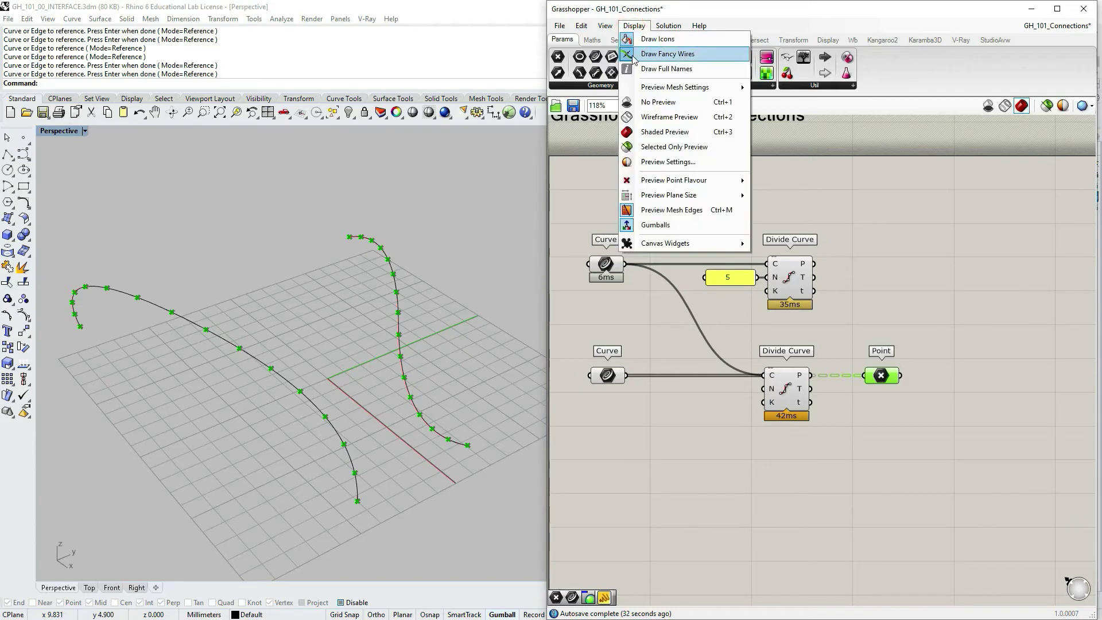
pyautogui.click(632, 55)
pyautogui.click(633, 26)
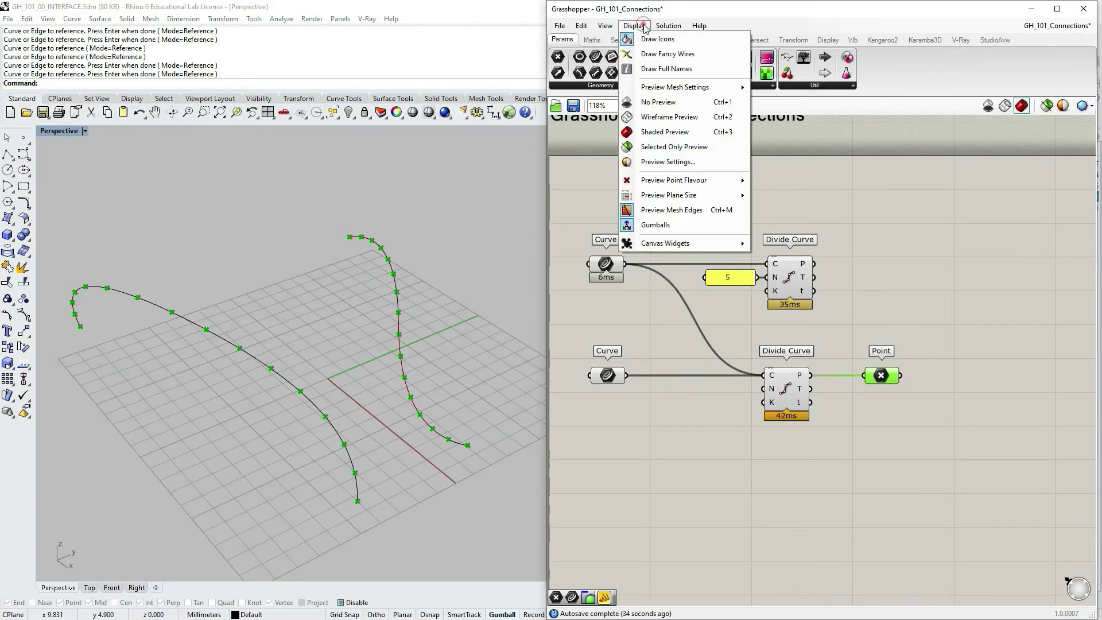
pyautogui.click(628, 56)
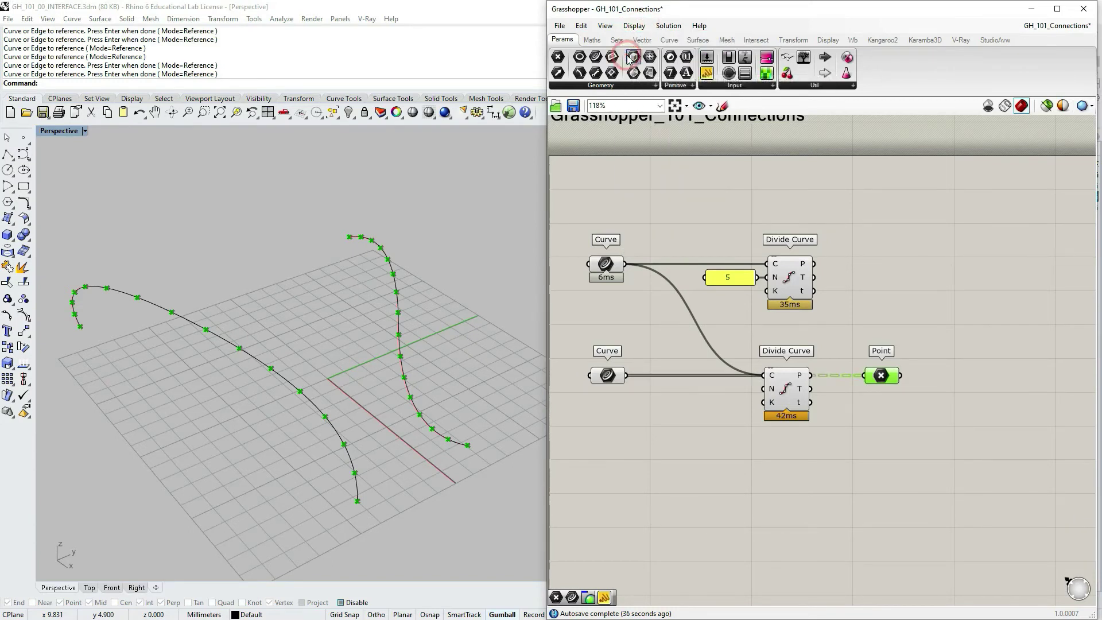
pyautogui.click(895, 302)
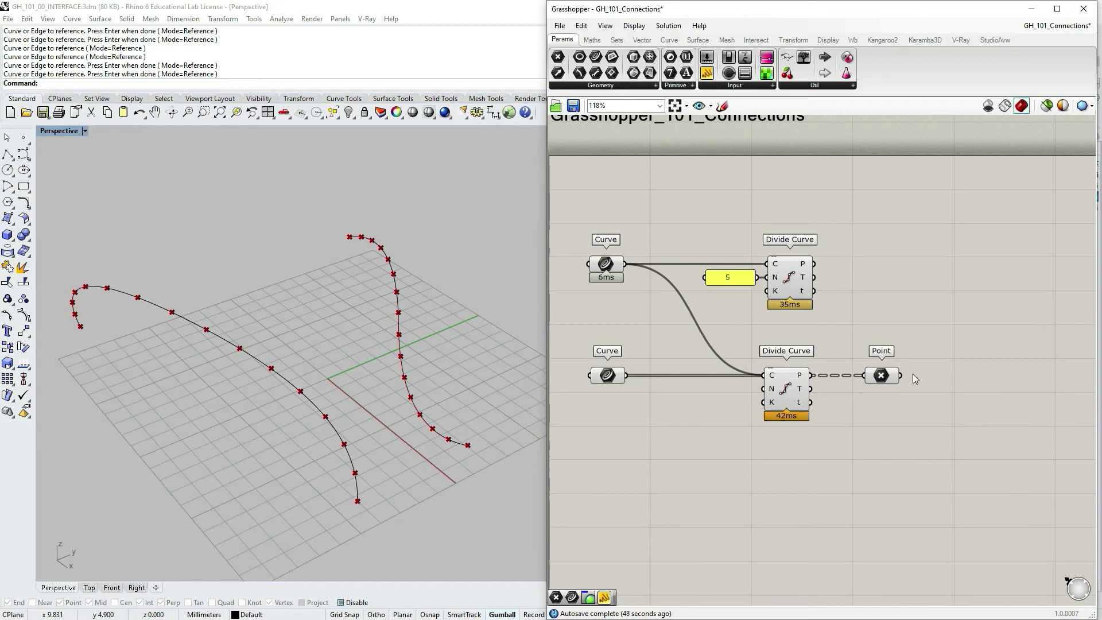
# Examine the data structures in the Param Viewers attached to the upper and lower Curve parameters.
pyautogui.moveTo(854, 301); pyautogui.dragTo(874, 327, button='right')
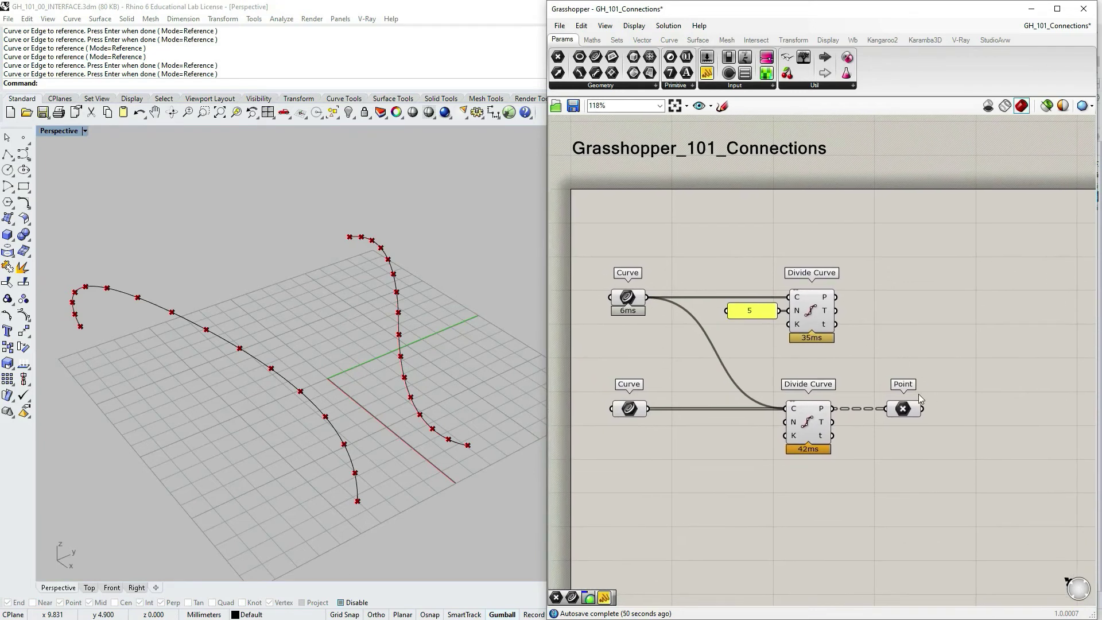
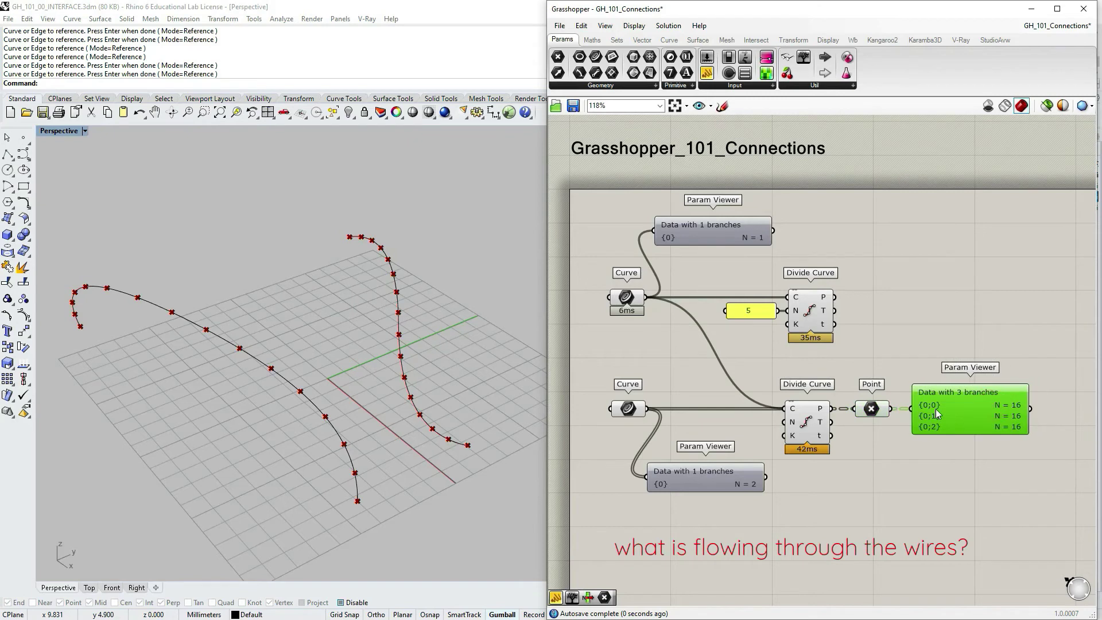
pyautogui.click(706, 477)
pyautogui.moveTo(722, 409); pyautogui.dragTo(704, 366, button='right')
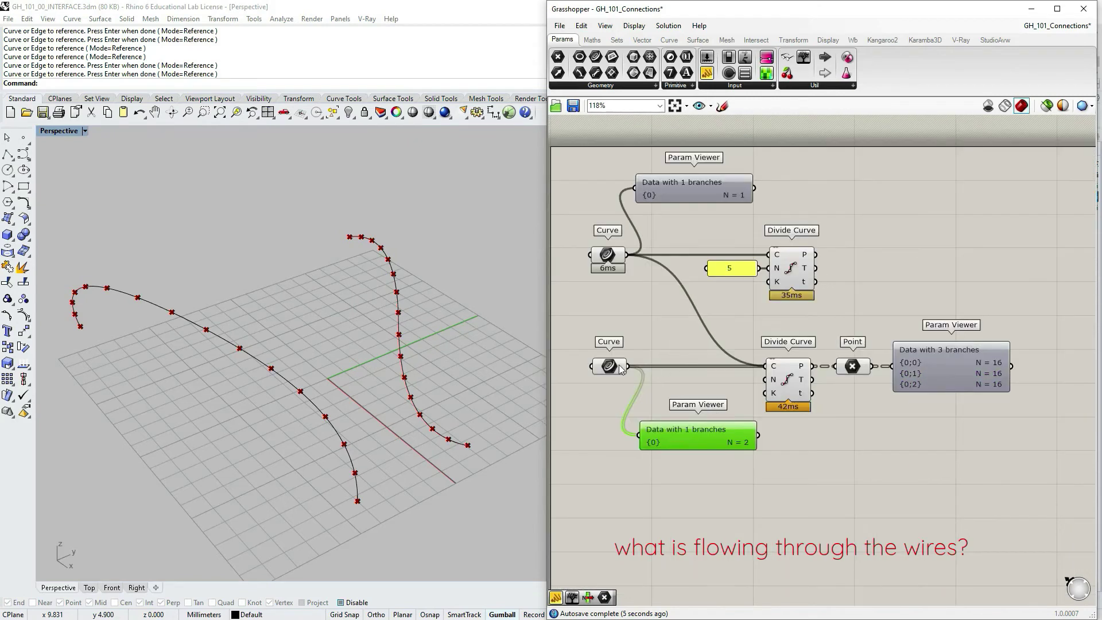
pyautogui.moveTo(565, 217); pyautogui.dragTo(650, 439)
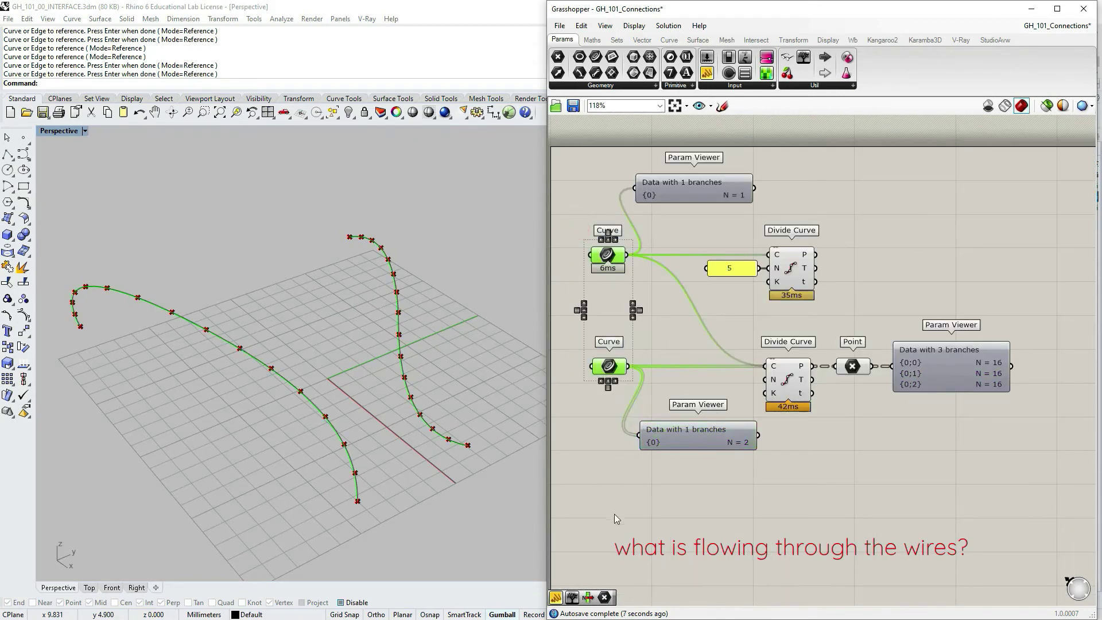
pyautogui.click(694, 331)
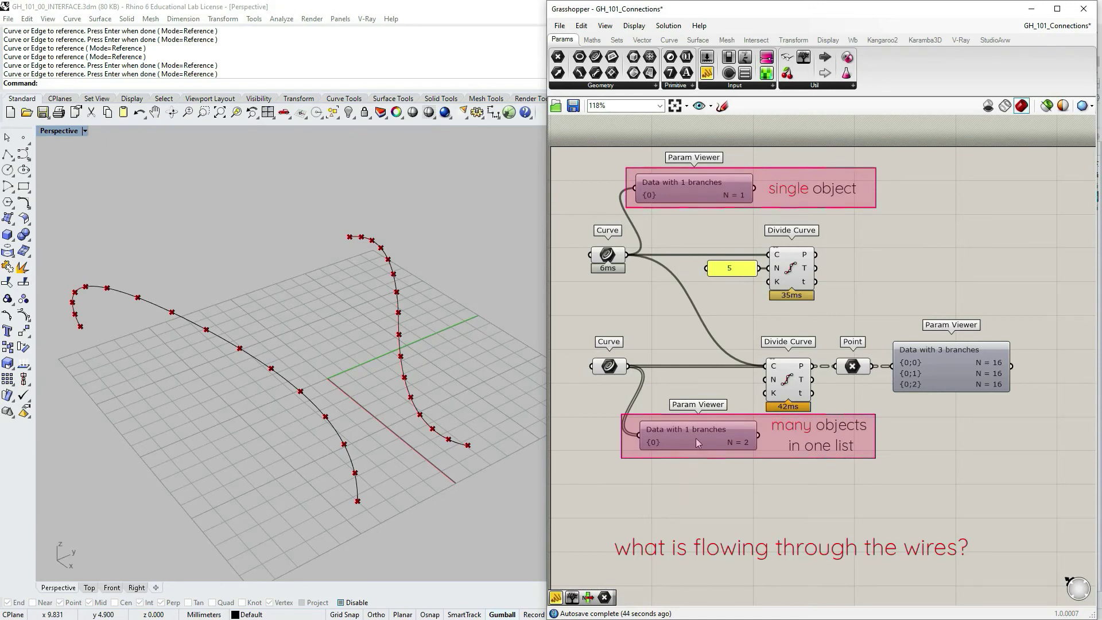
pyautogui.moveTo(696, 441)
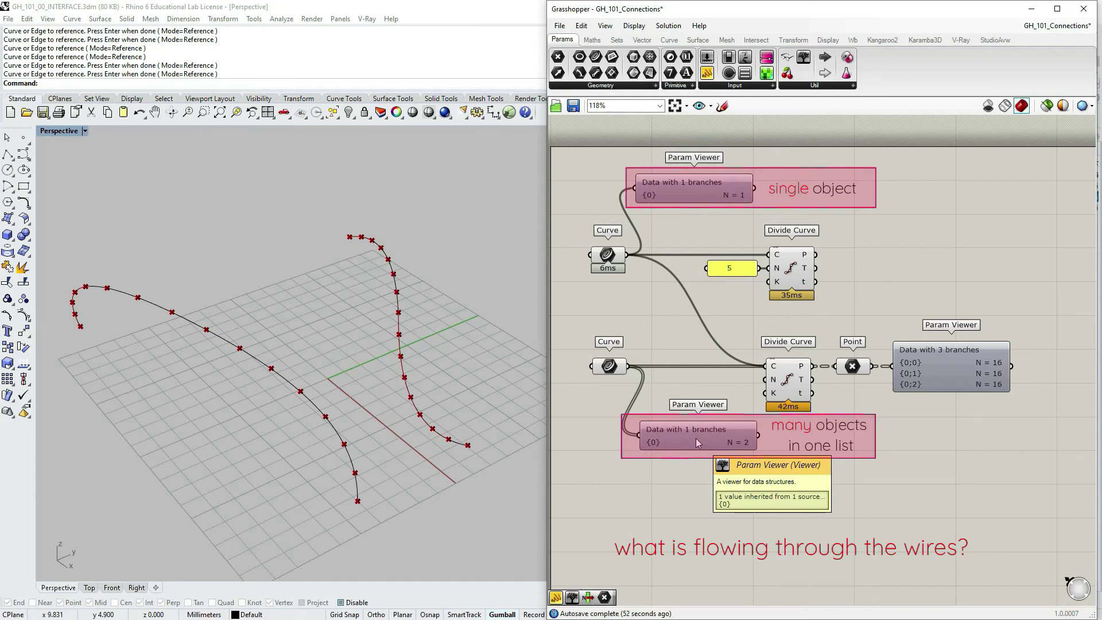
# Reposition the Point parameter and its Param Viewer in a row beside the lower Divide Curve, with space for the wires.
pyautogui.moveTo(949, 367); pyautogui.dragTo(973, 367)
pyautogui.hotkey('ctrl', 'g')
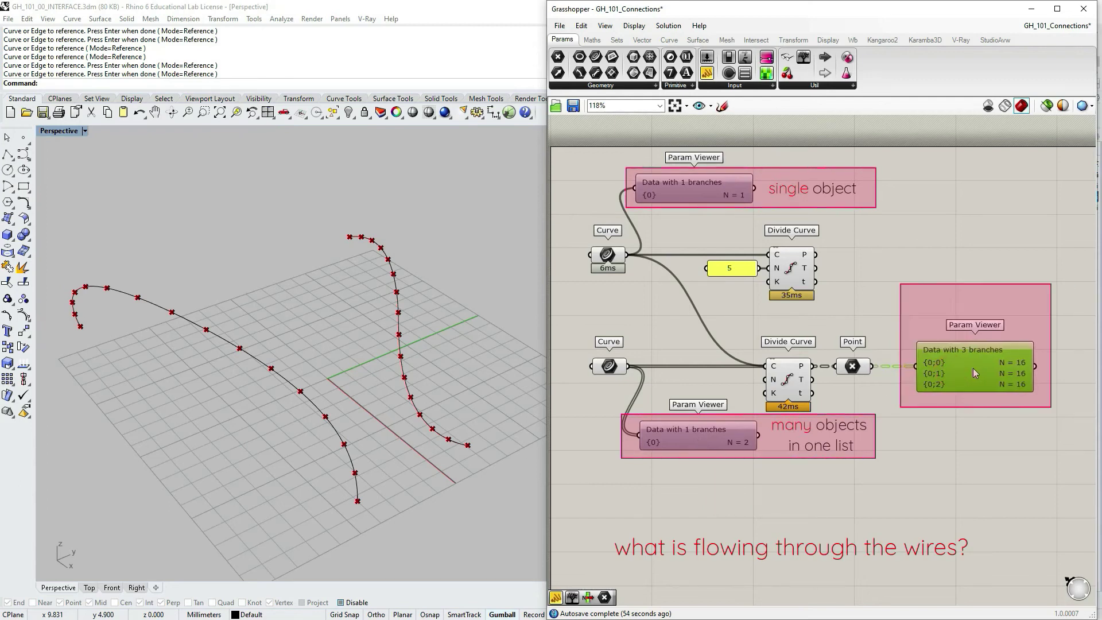
pyautogui.moveTo(852, 367); pyautogui.dragTo(866, 367)
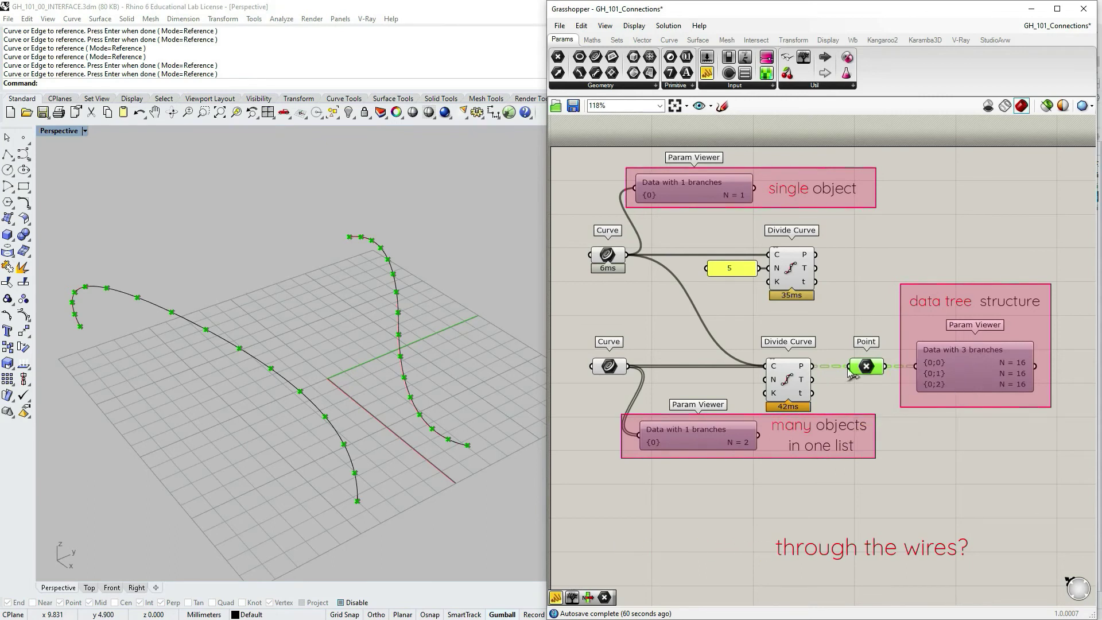
pyautogui.click(828, 383)
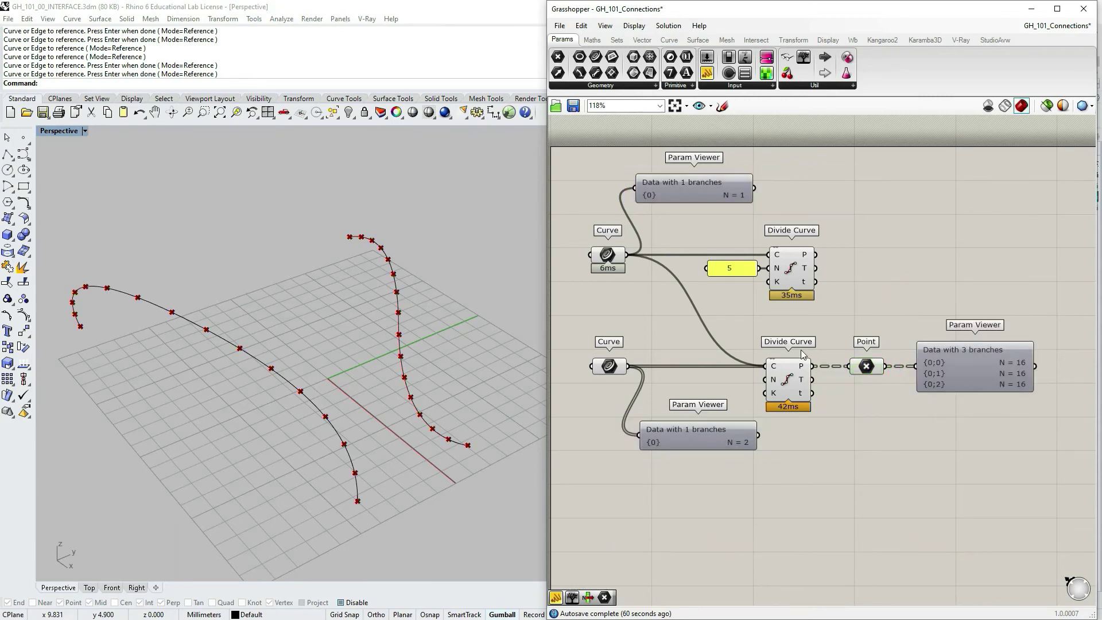
pyautogui.scroll(-2, 802, 354)
pyautogui.moveTo(822, 392); pyautogui.dragTo(806, 350)
pyautogui.click(806, 396)
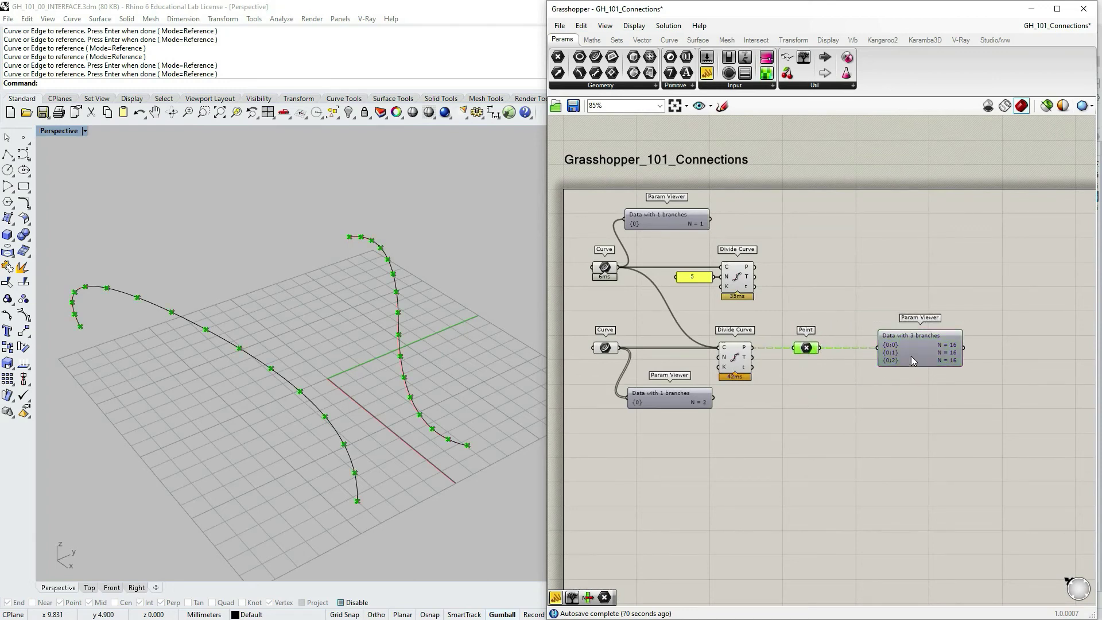
pyautogui.moveTo(910, 355); pyautogui.dragTo(870, 354)
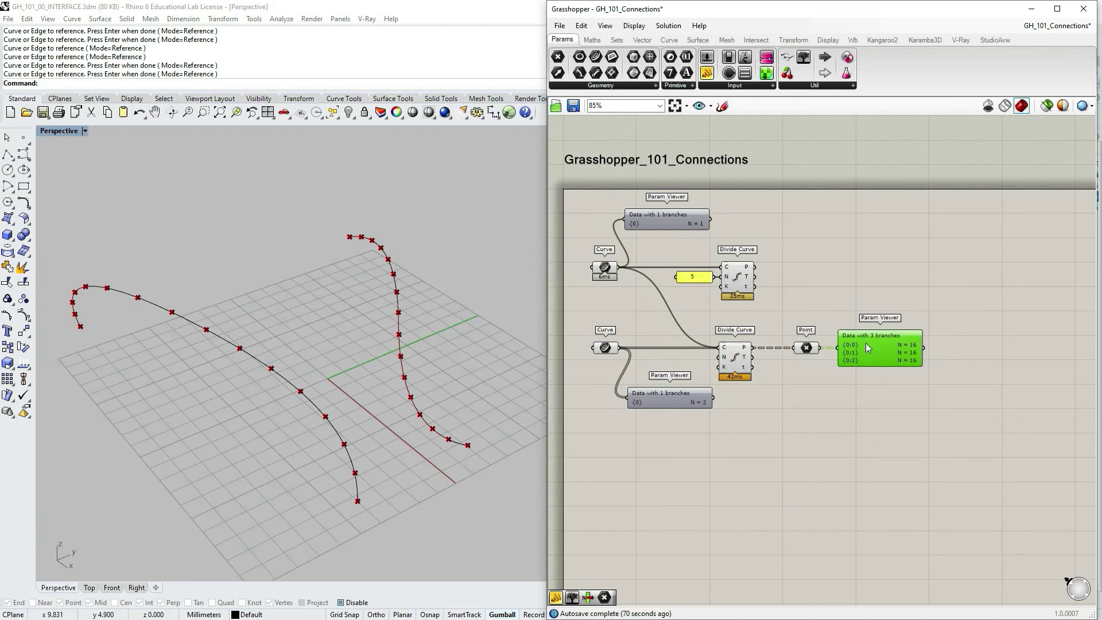
# Switch the Point's Param Viewer to the tree diagram, enlarge it to roughly a square and align it with the Point.
pyautogui.doubleClick(882, 349)
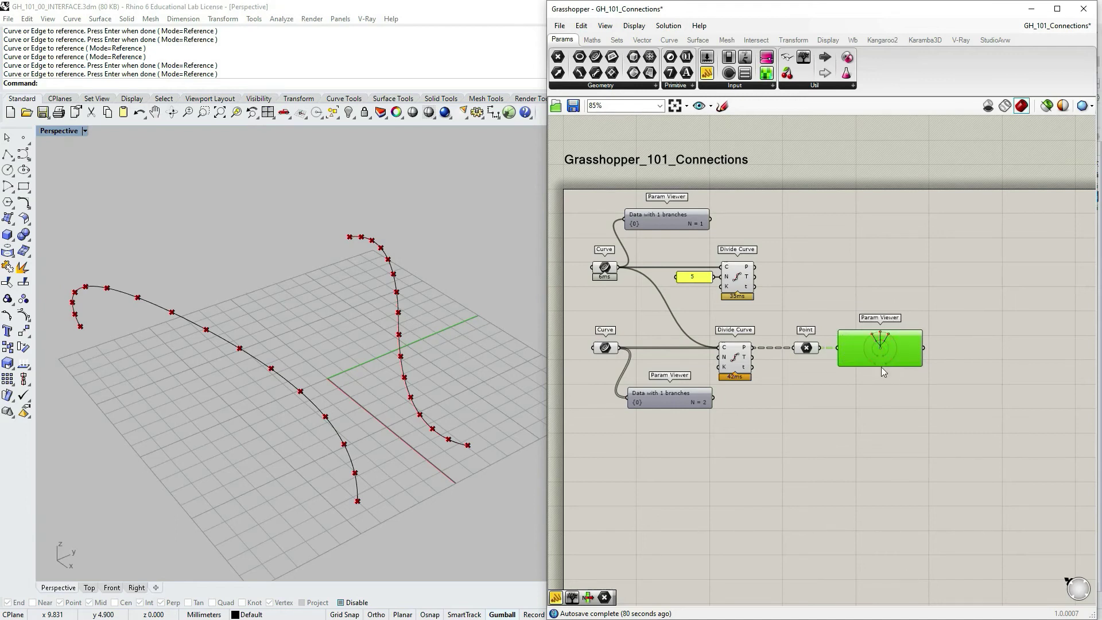
pyautogui.moveTo(882, 368); pyautogui.dragTo(882, 414)
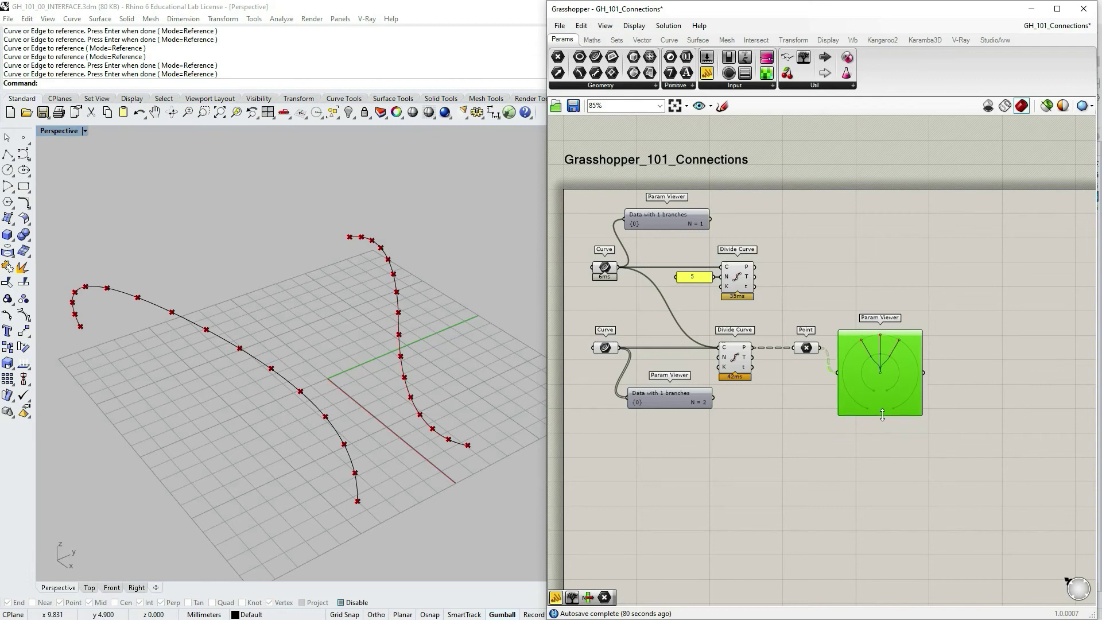
# Show the Param Viewers of both Curve parameters as enlarged tree diagrams.
pyautogui.click(669, 403)
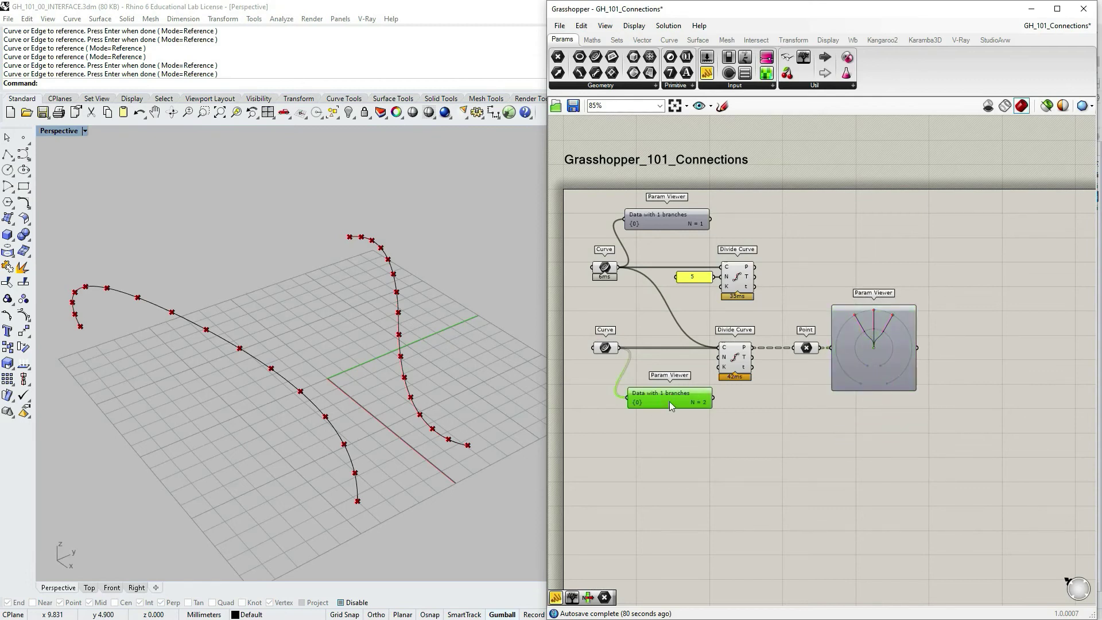
pyautogui.moveTo(670, 407); pyautogui.dragTo(670, 475)
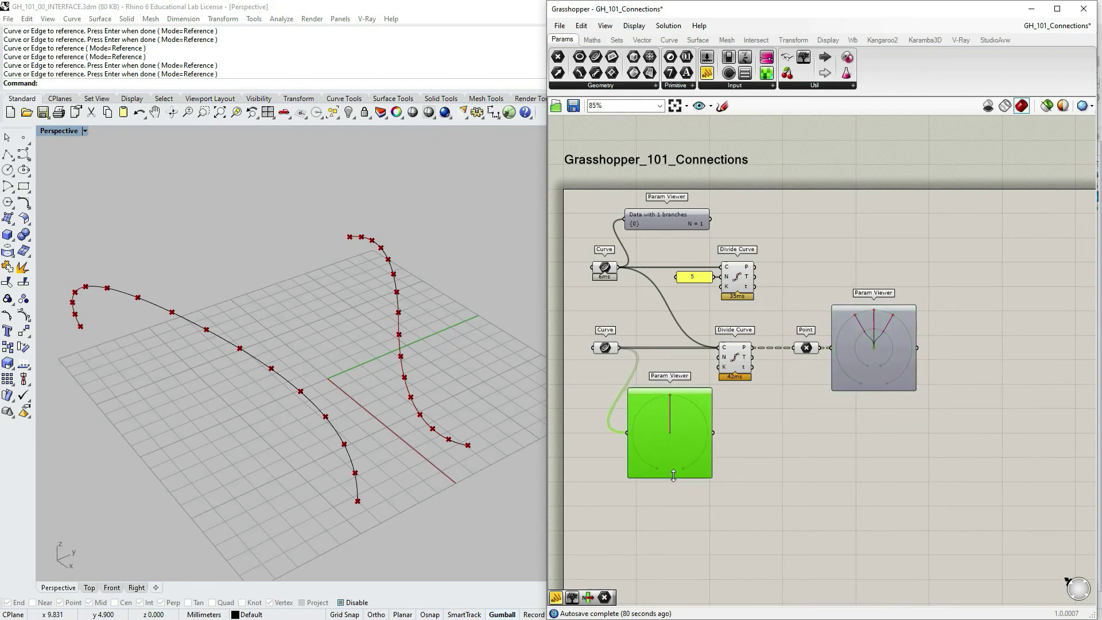
pyautogui.click(672, 220)
pyautogui.moveTo(671, 229)
pyautogui.mouseDown()
pyautogui.moveTo(672, 278)
pyautogui.moveTo(683, 224)
pyautogui.mouseUp()
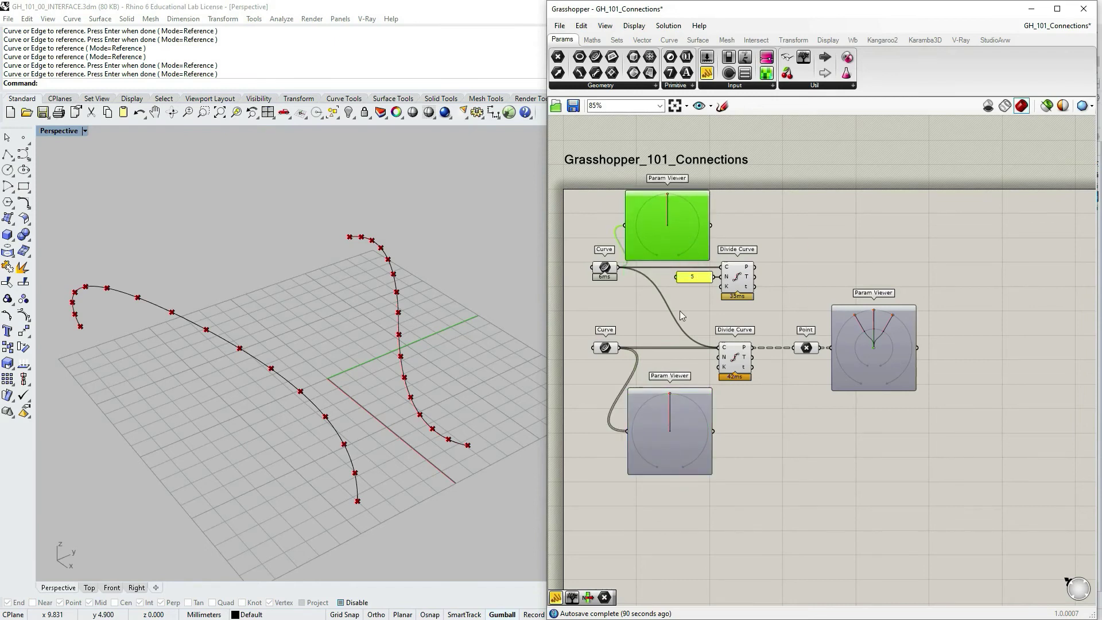
# Return both Curve parameters' Param Viewers to the text listing and shrink them to a compact height.
pyautogui.doubleClick(669, 236)
pyautogui.doubleClick(660, 424)
pyautogui.moveTo(663, 443); pyautogui.dragTo(662, 431)
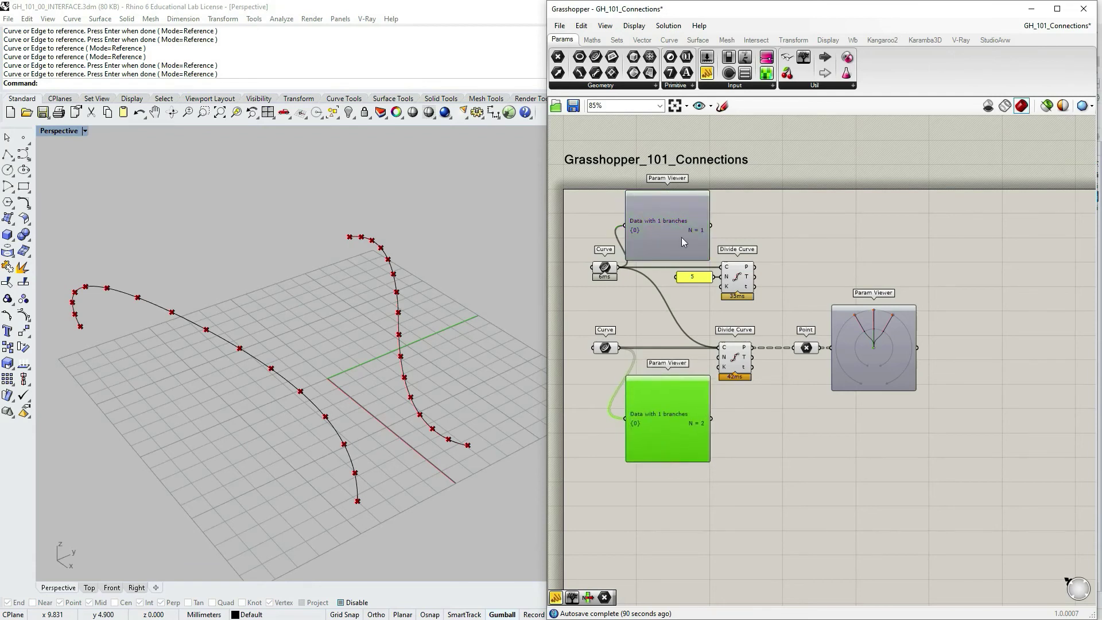
pyautogui.moveTo(672, 191); pyautogui.dragTo(672, 225)
pyautogui.click(668, 239)
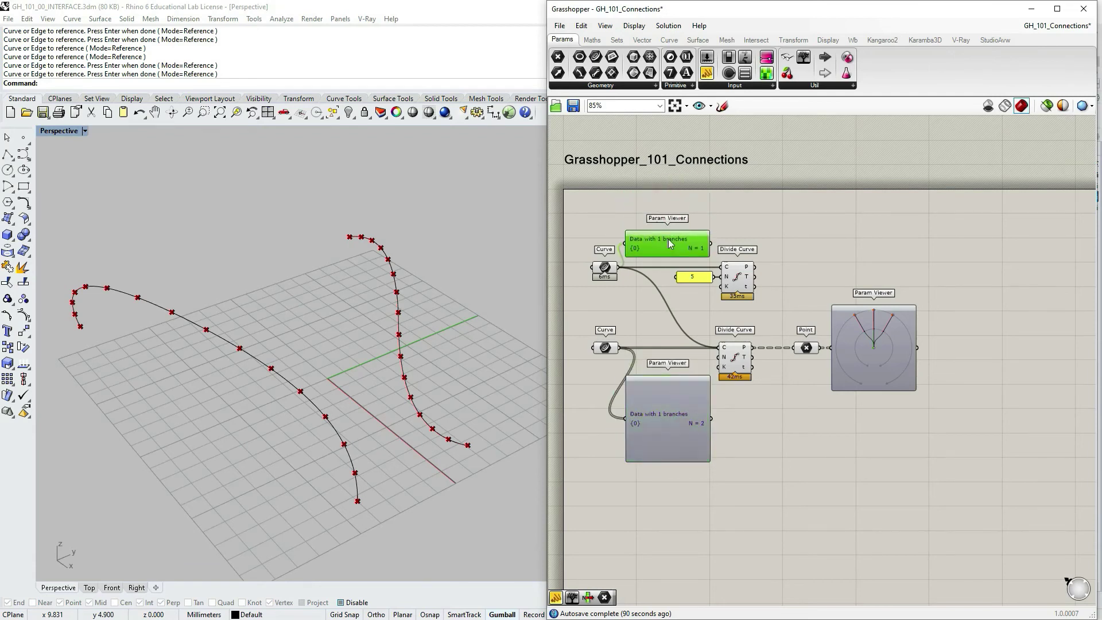
pyautogui.moveTo(669, 380); pyautogui.dragTo(671, 404)
pyautogui.click(672, 407)
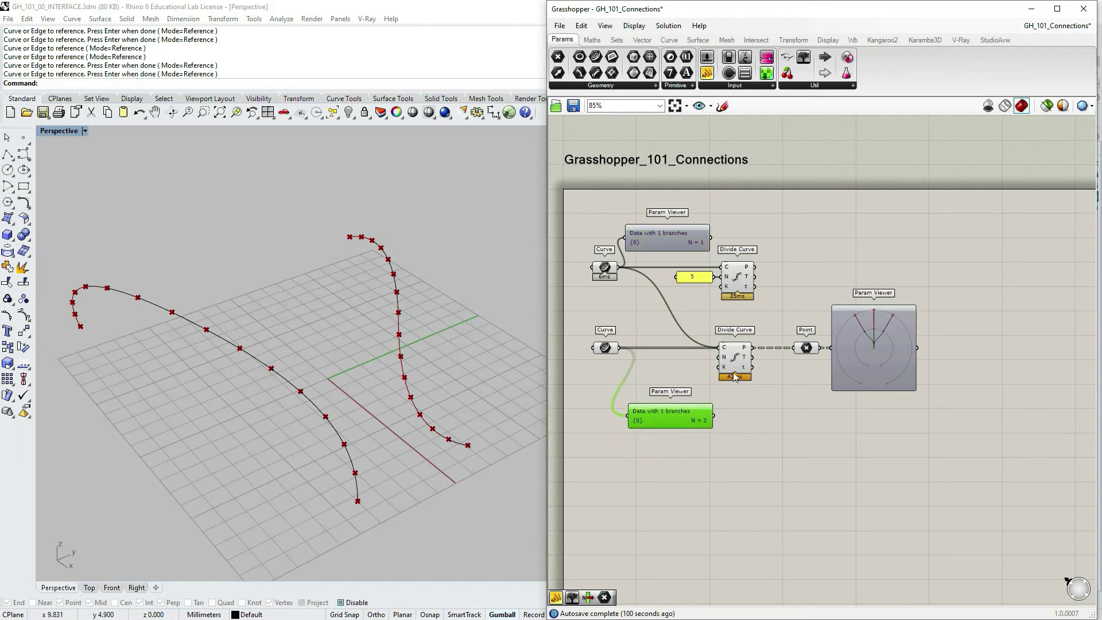
# Set the Point parameter's wire display to Faint and move the component slightly closer to the lower Divide Curve.
pyautogui.scroll(3, 731, 351)
pyautogui.rightClick(863, 348)
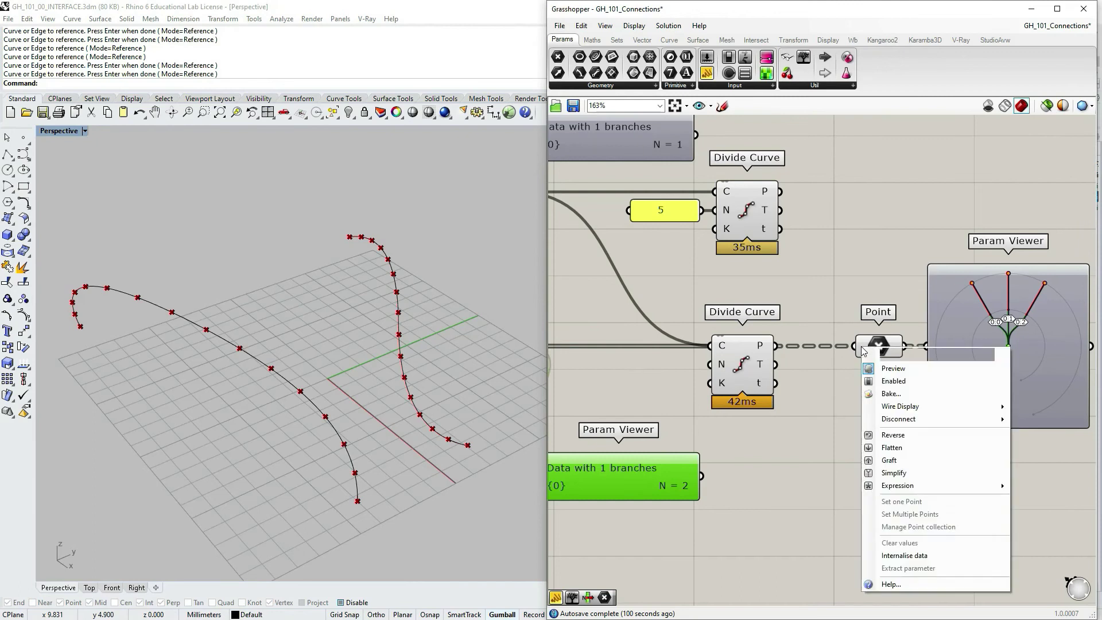
pyautogui.moveTo(901, 408)
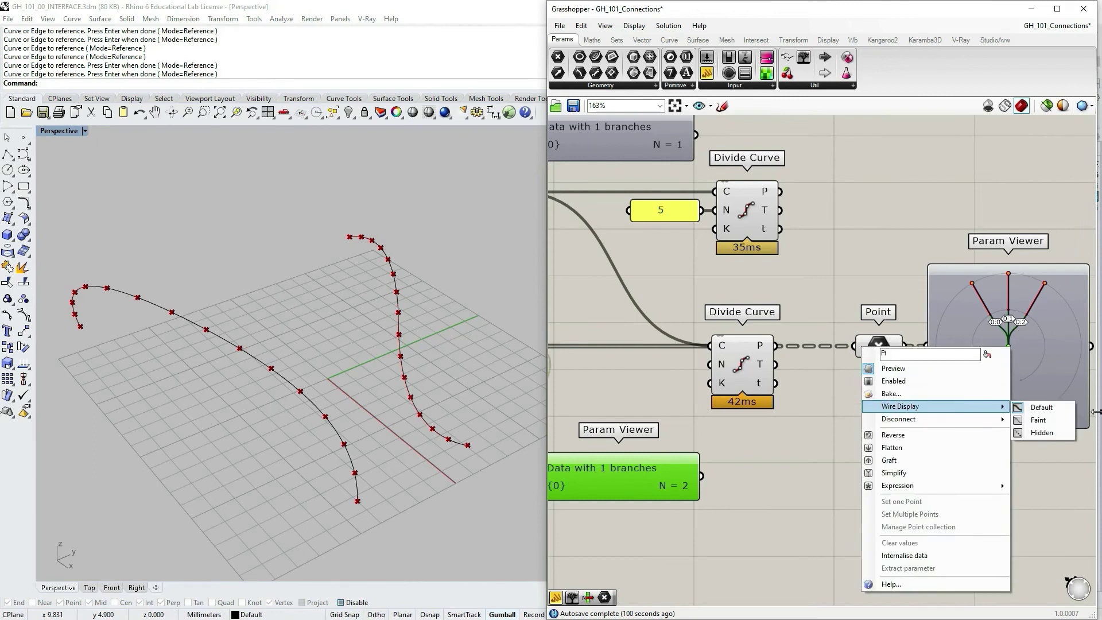
pyautogui.click(1040, 421)
pyautogui.moveTo(879, 350); pyautogui.dragTo(871, 352)
pyautogui.click(859, 383)
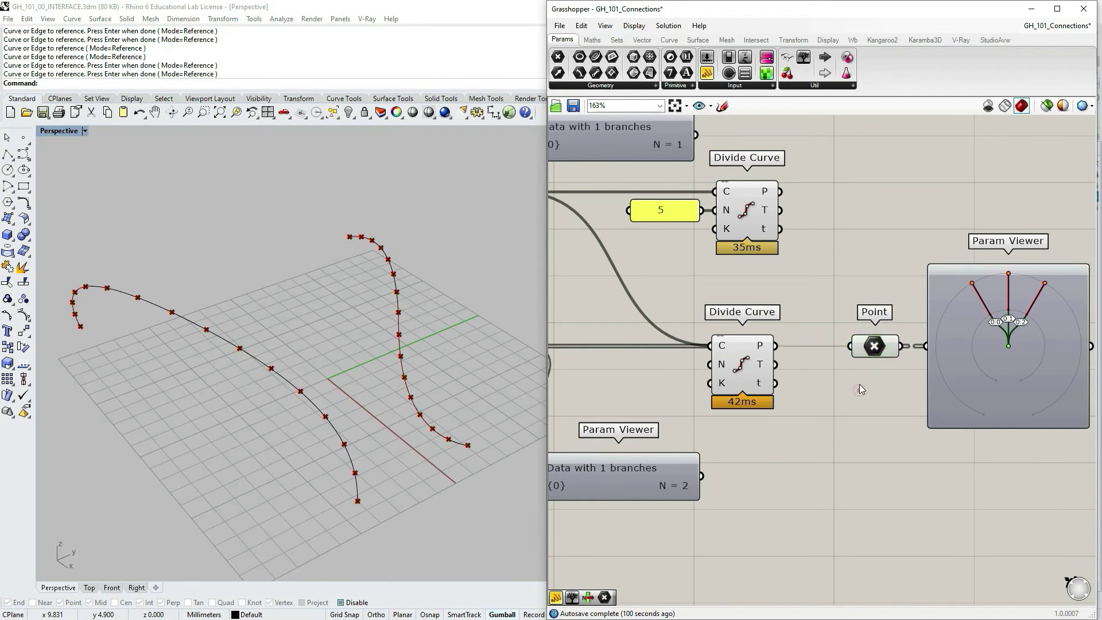
# Set the Point parameter's wire display to Hidden, then select the Point and move it slightly upward.
pyautogui.rightClick(859, 350)
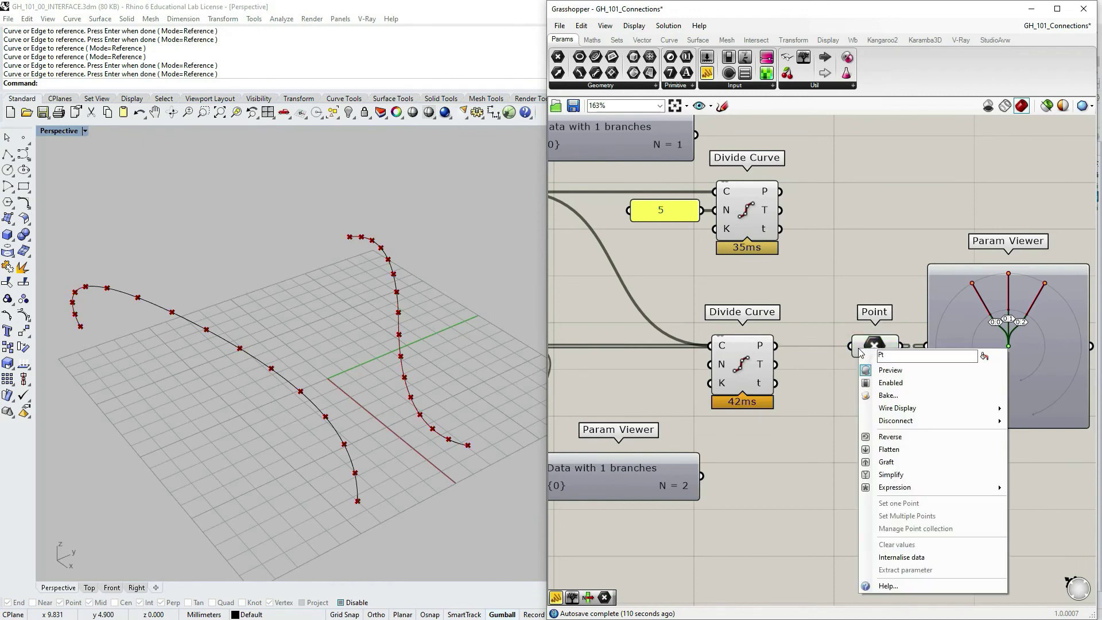
pyautogui.moveTo(923, 416)
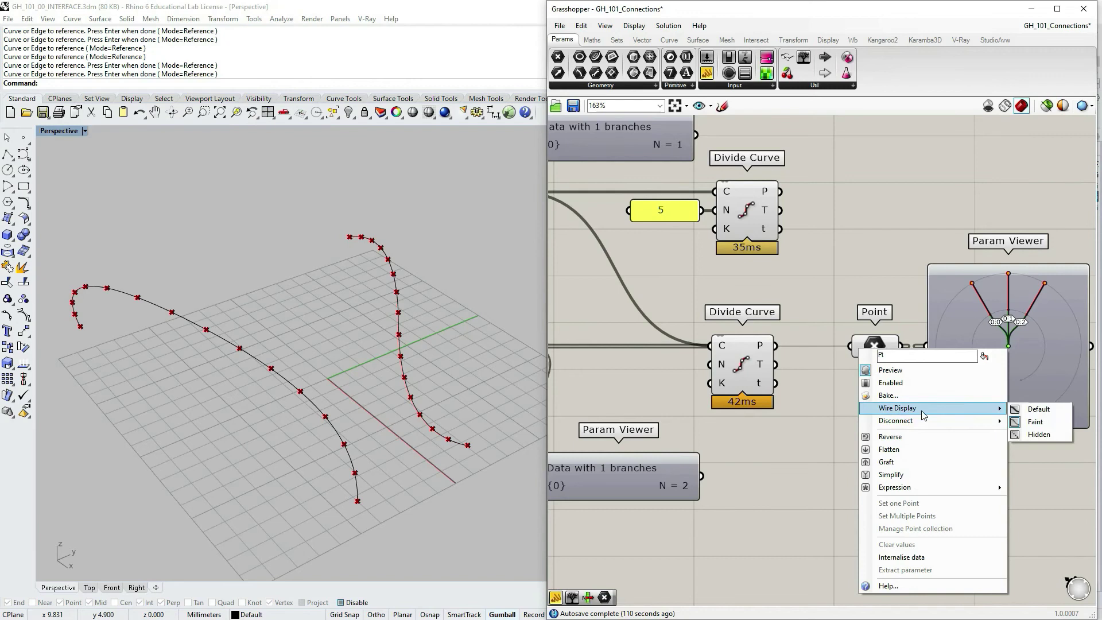
pyautogui.click(842, 419)
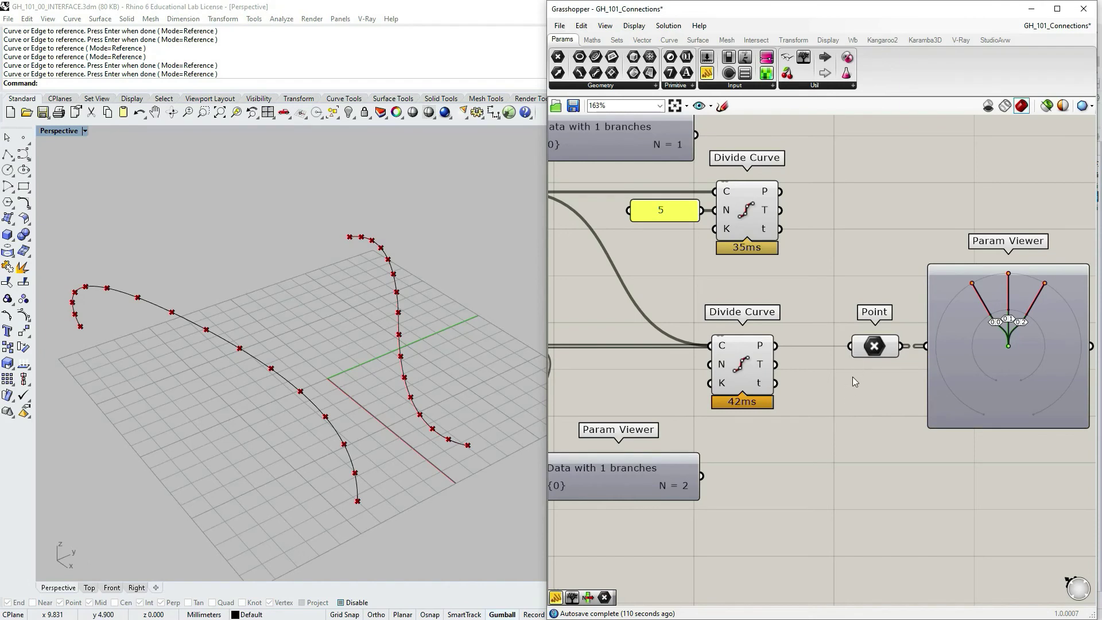
pyautogui.click(877, 351)
pyautogui.moveTo(877, 351); pyautogui.dragTo(878, 335)
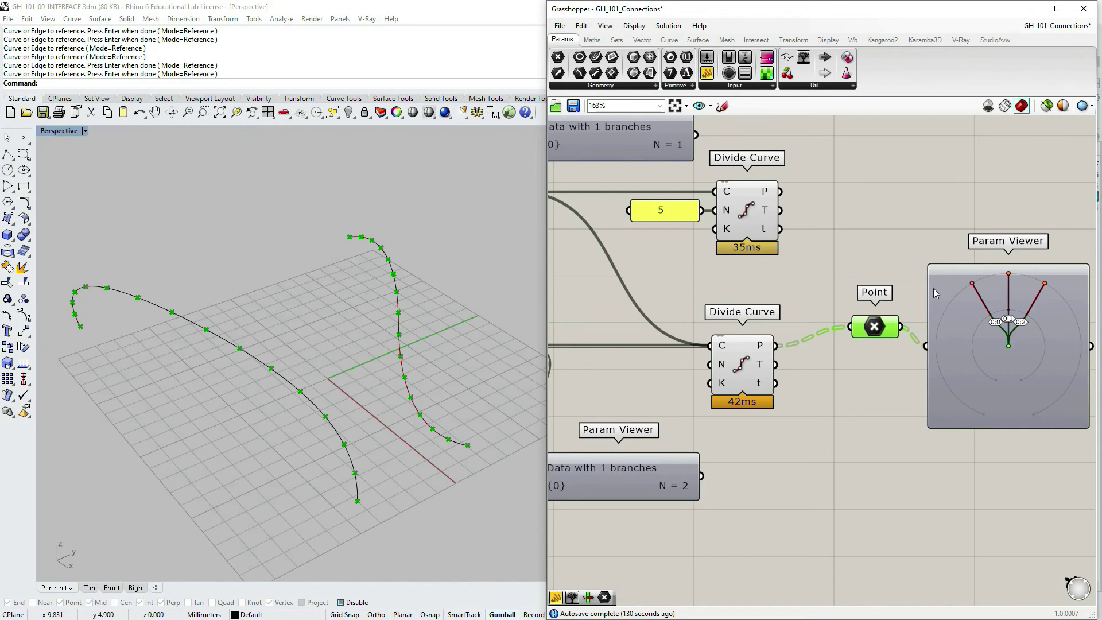
# Set the Point parameter's wire display to Faint and move the component slightly down toward the lower Divide Curve.
pyautogui.rightClick(862, 329)
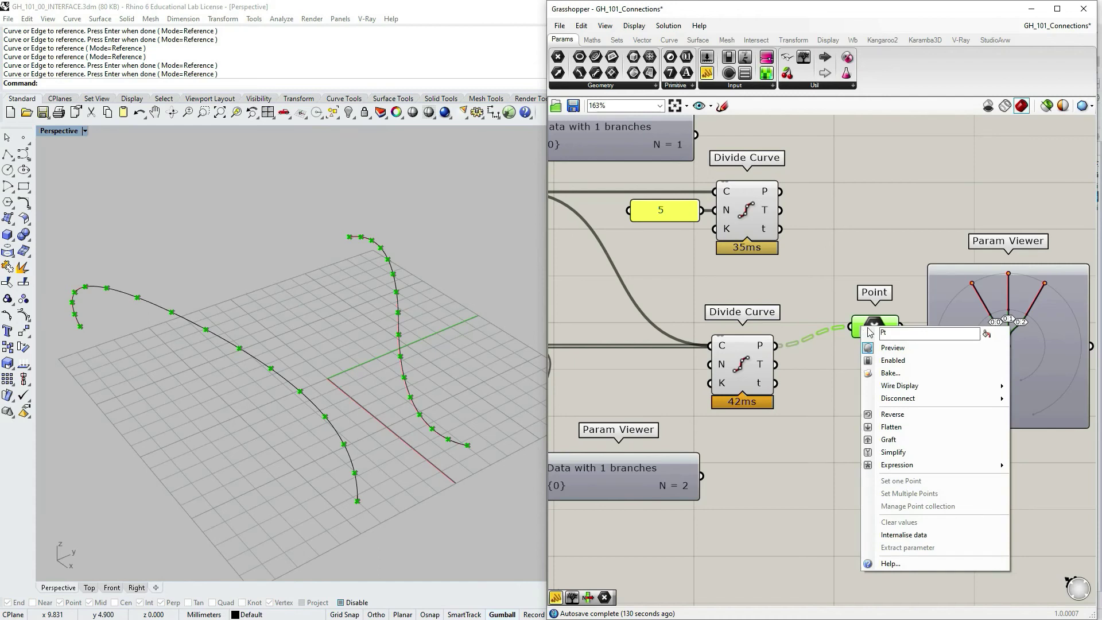
pyautogui.moveTo(894, 402)
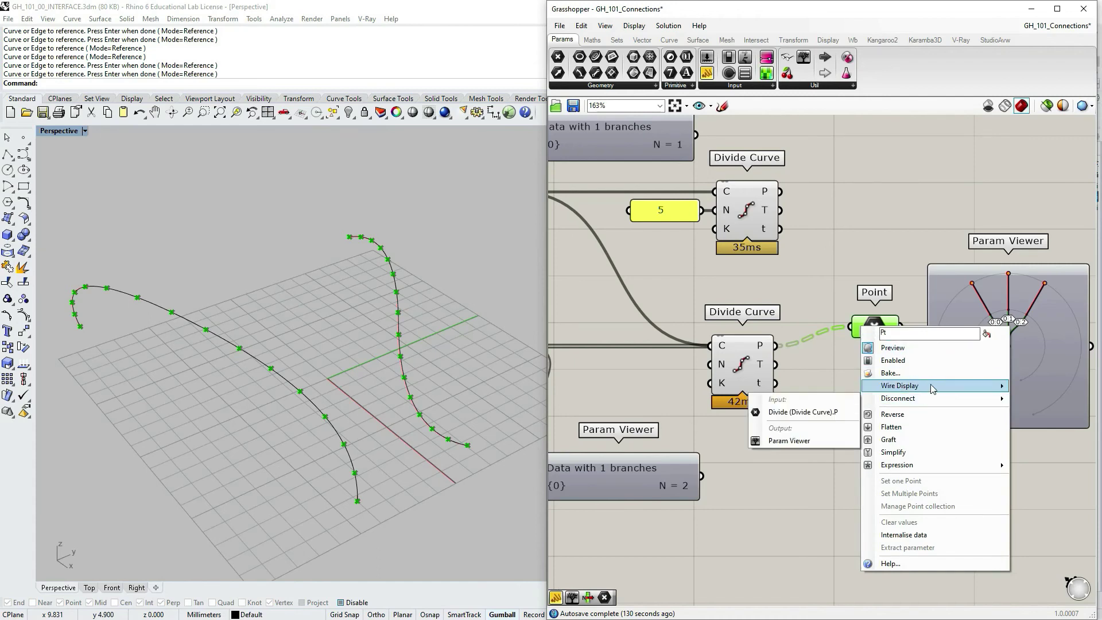
pyautogui.click(834, 413)
pyautogui.moveTo(776, 346); pyautogui.dragTo(858, 355)
pyautogui.click(868, 424)
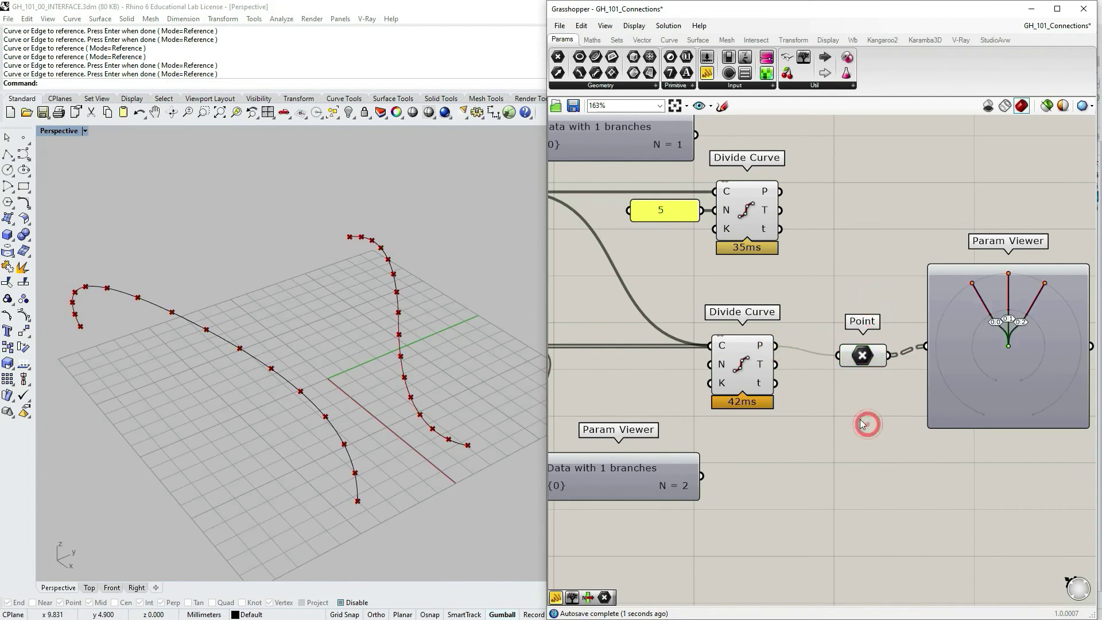
# Align the Point parameter with the lower Divide Curve's P output, and shift it slightly upward out of line again.
pyautogui.scroll(-4, 866, 407)
pyautogui.scroll(3, 858, 379)
pyautogui.click(848, 356)
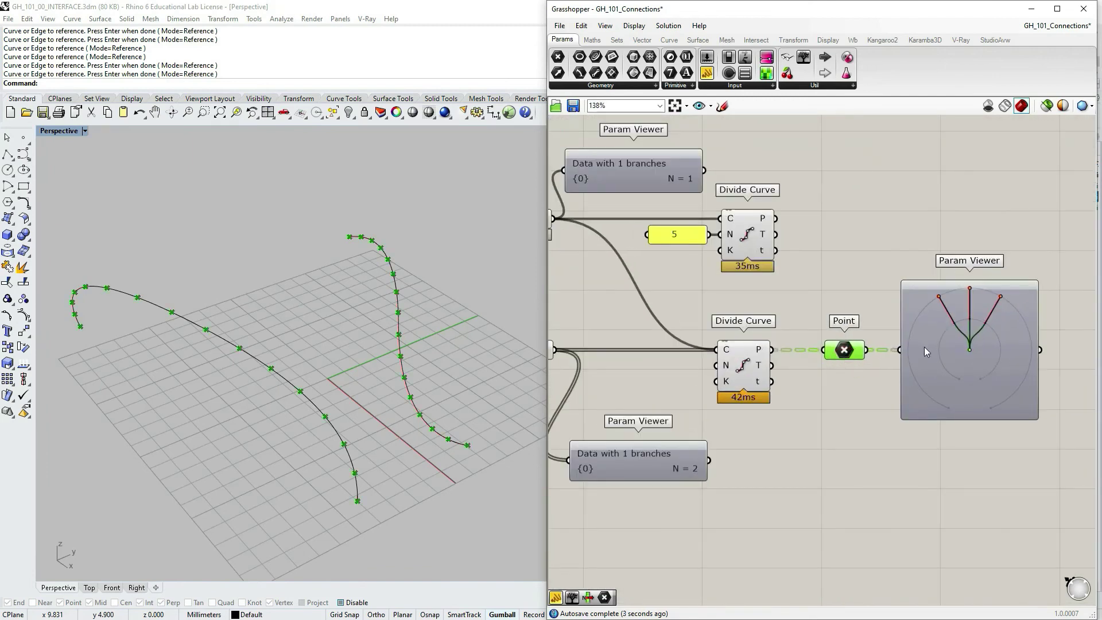
pyautogui.click(841, 392)
pyautogui.moveTo(838, 351)
pyautogui.mouseDown()
pyautogui.moveTo(839, 330)
pyautogui.moveTo(843, 343)
pyautogui.mouseUp()
pyautogui.click(829, 362)
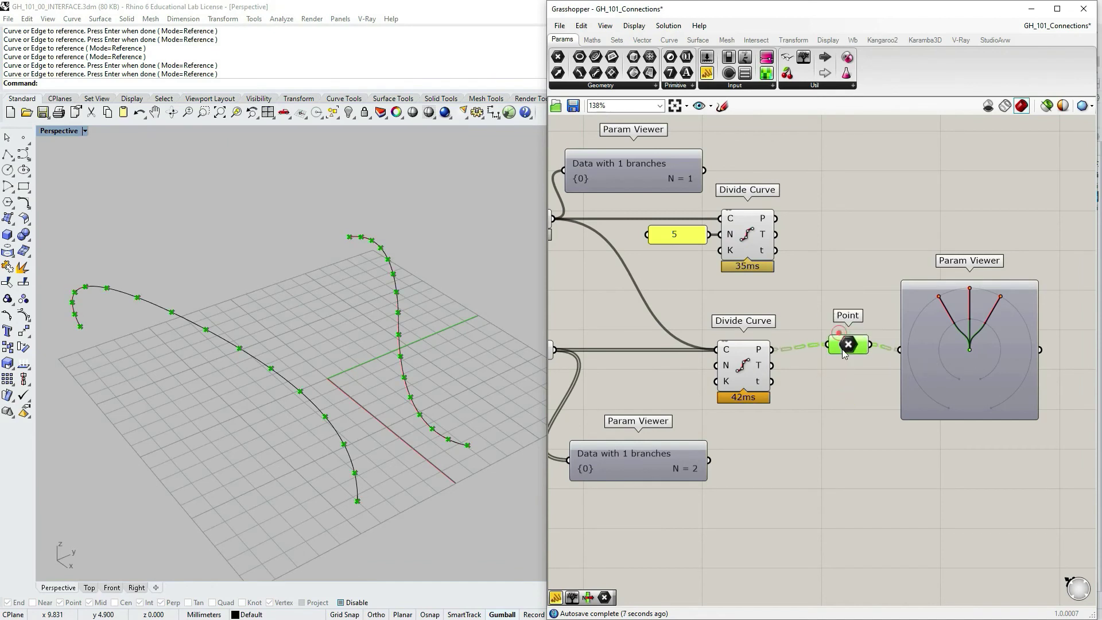
pyautogui.click(832, 379)
pyautogui.moveTo(832, 379); pyautogui.dragTo(875, 370, button='right')
pyautogui.scroll(-4, 835, 431)
pyautogui.scroll(3, 834, 431)
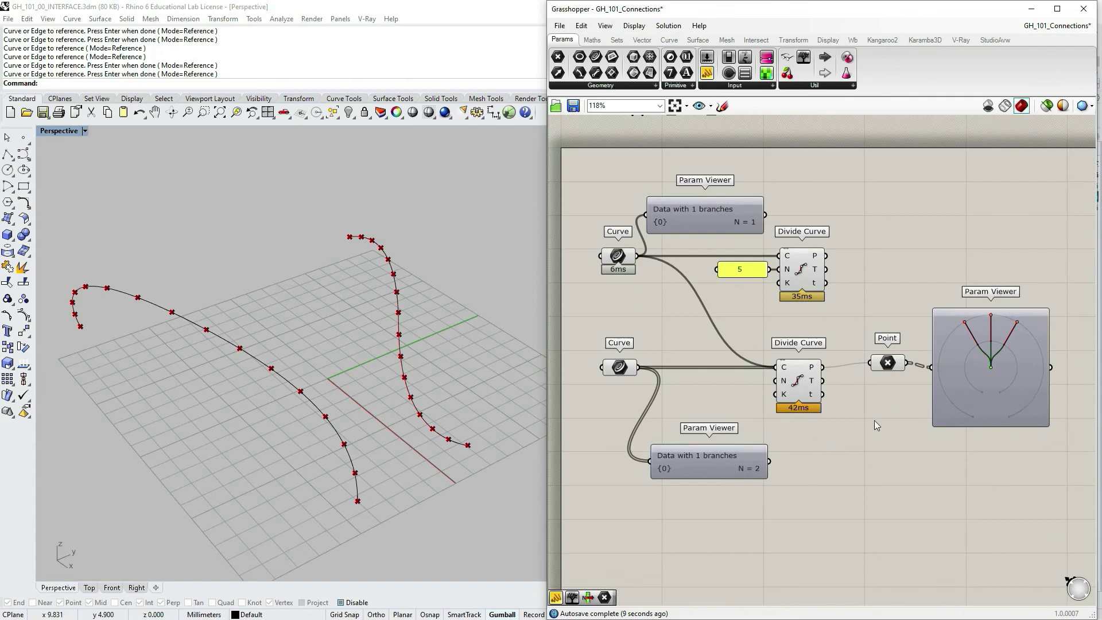
# Move the Point parameter level with the lower Divide Curve's P output and set its wire display to Default.
pyautogui.moveTo(890, 367); pyautogui.dragTo(883, 372)
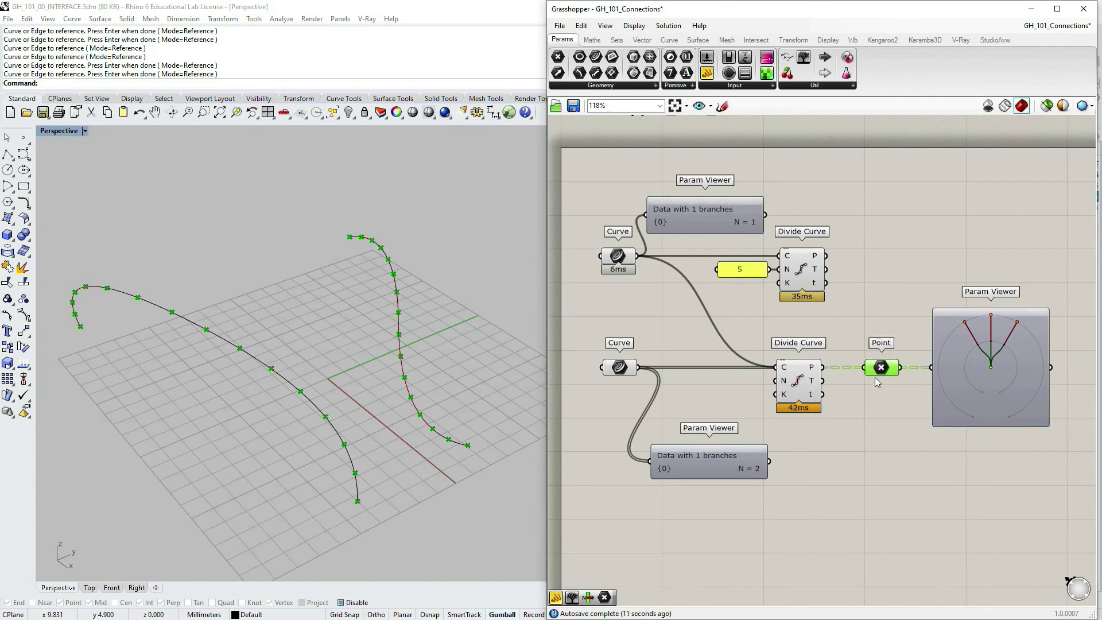
pyautogui.rightClick(876, 370)
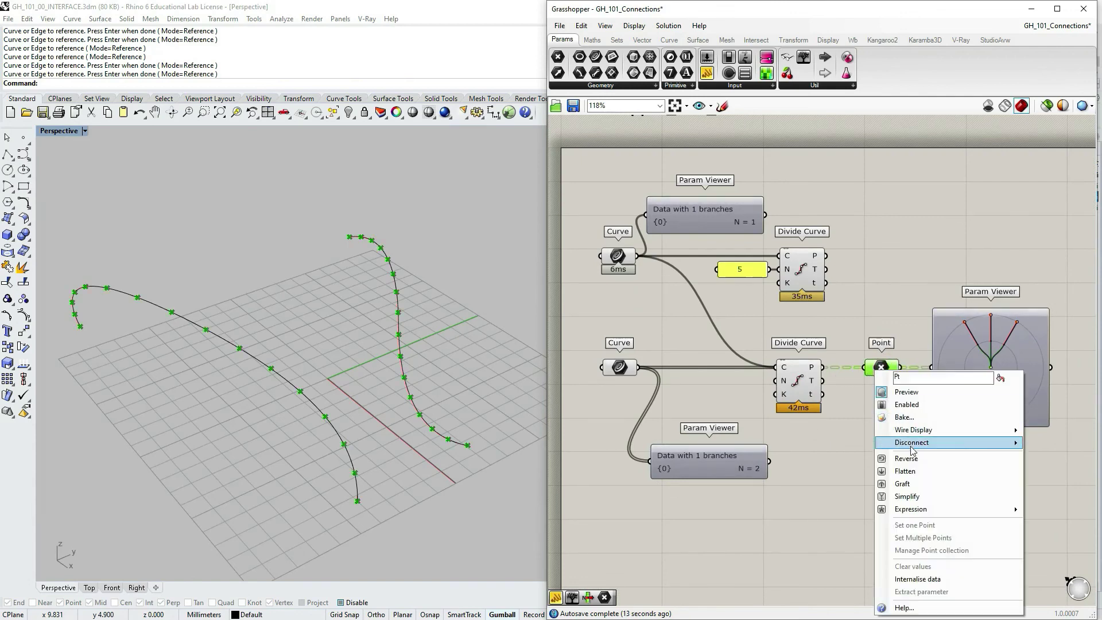
pyautogui.moveTo(923, 435)
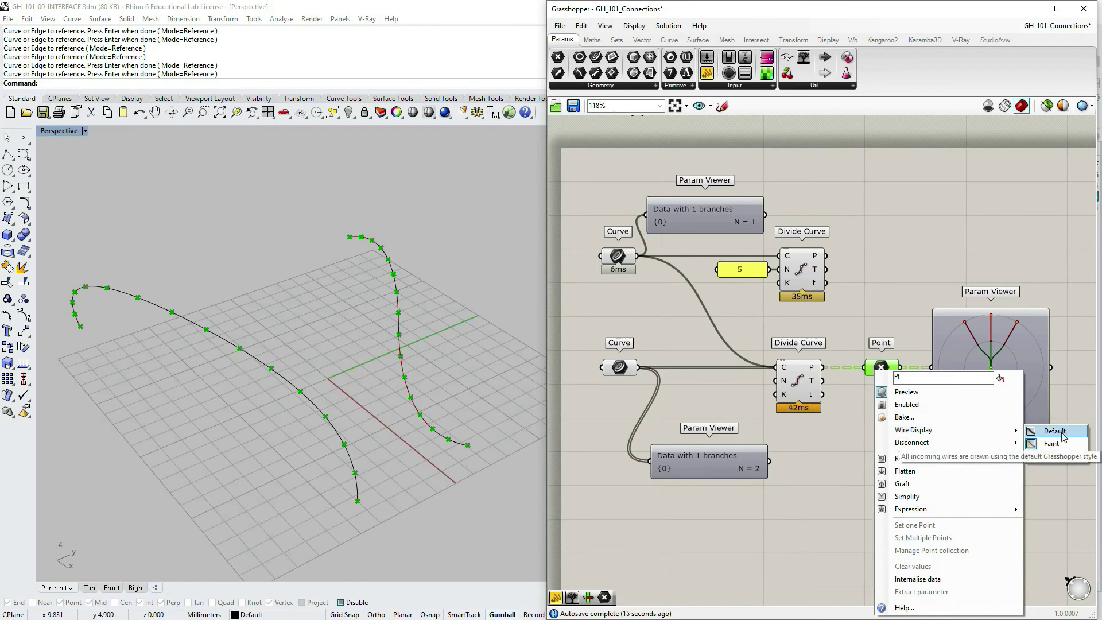
pyautogui.click(876, 429)
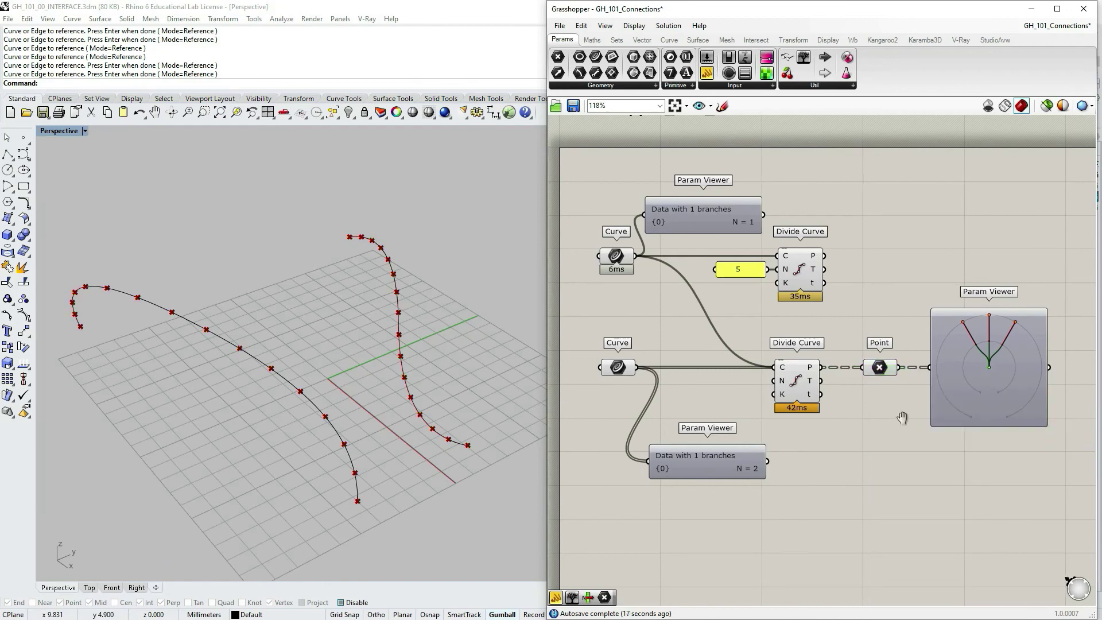
pyautogui.scroll(-2, 913, 425)
pyautogui.scroll(2, 866, 423)
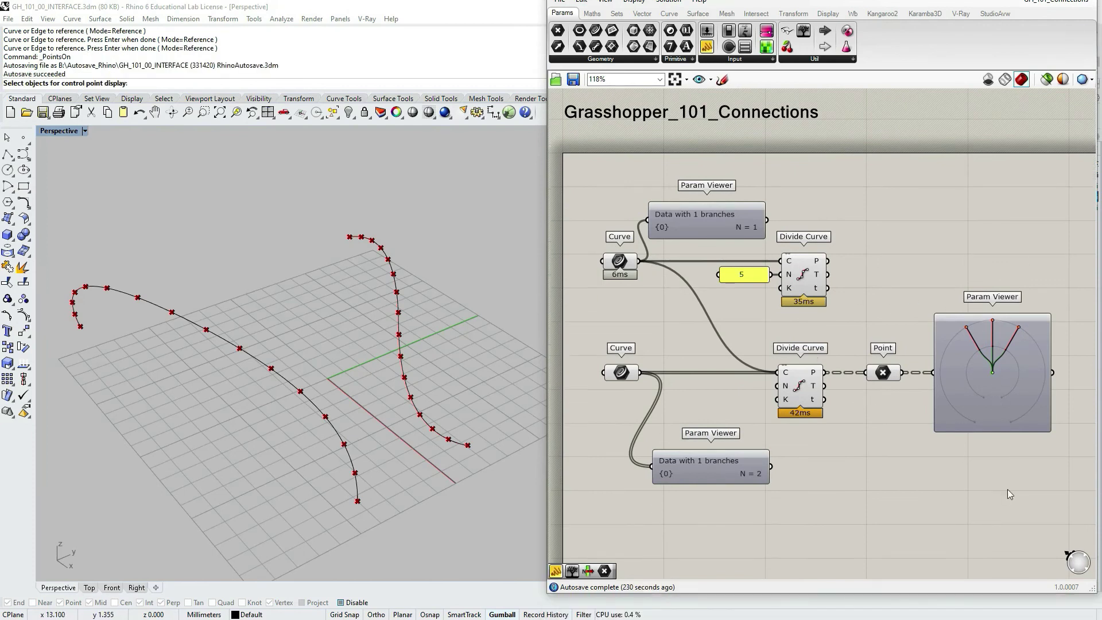
# Delete the Point parameter with its Param Viewer, plus the Param Viewers attached to both Curve parameters.
pyautogui.moveTo(1007, 489); pyautogui.dragTo(862, 254)
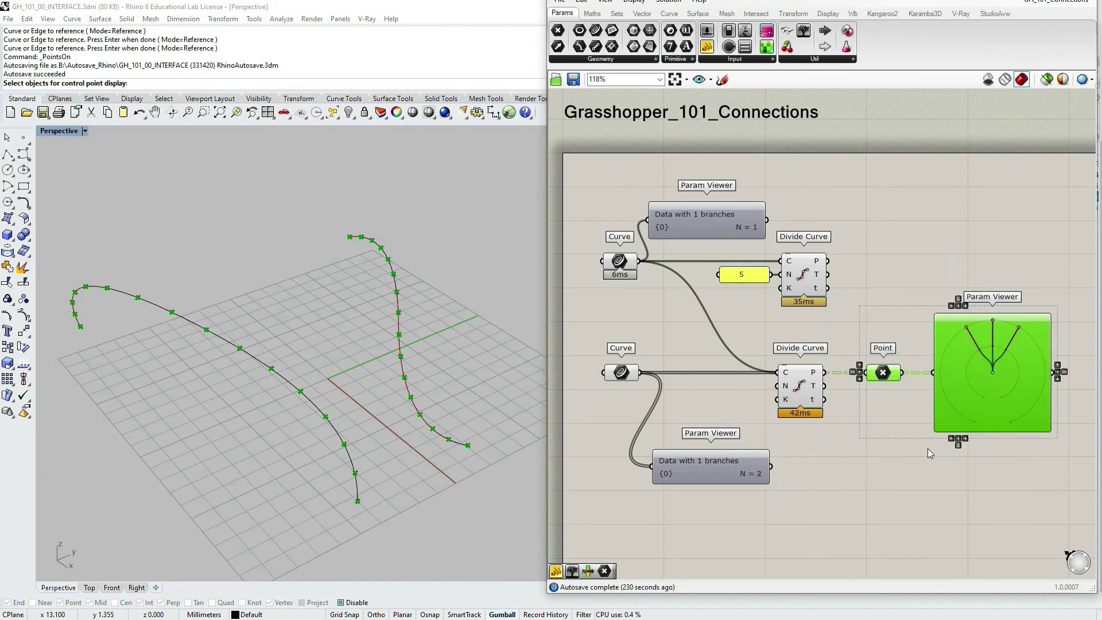
pyautogui.press('Delete')
pyautogui.click(706, 471)
pyautogui.press('Delete')
pyautogui.click(706, 221)
pyautogui.press('Delete')
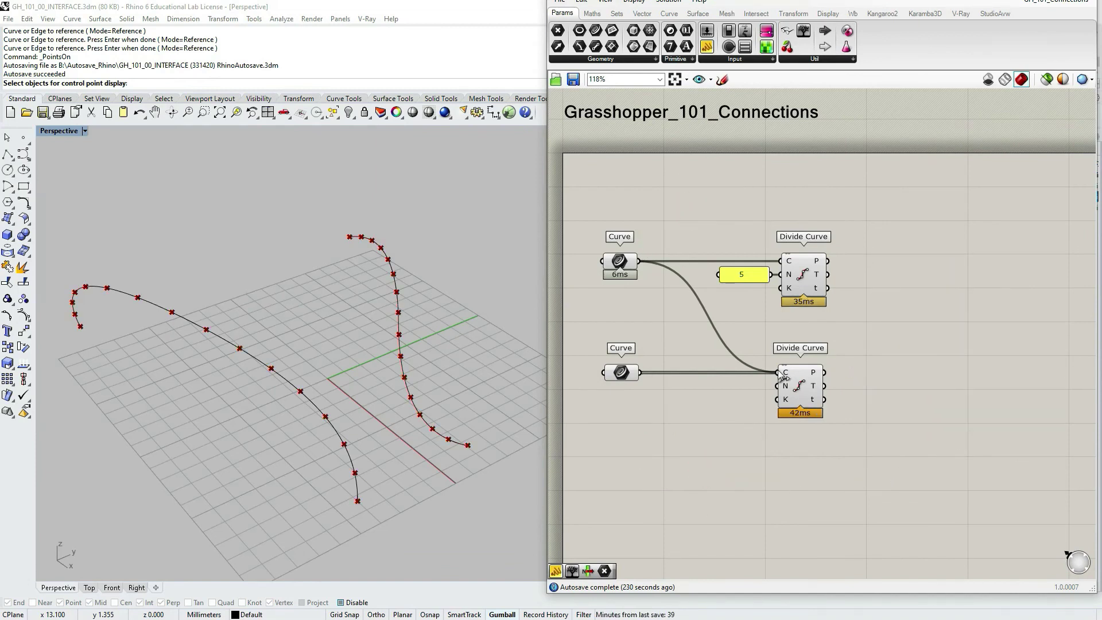
# Disconnect the upper Curve from the lower Divide Curve, and delete that Divide Curve and the panel containing 5.
pyautogui.keyDown('ctrl'); pyautogui.moveTo(778, 373); pyautogui.dragTo(638, 261); pyautogui.keyUp('ctrl')
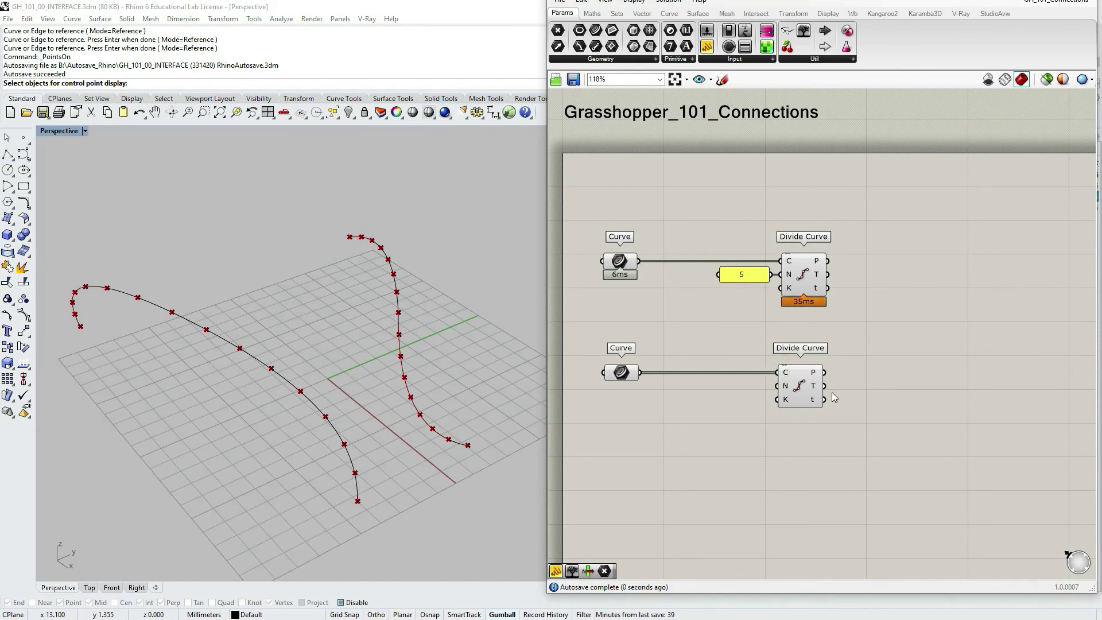
pyautogui.click(814, 401)
pyautogui.press('Delete')
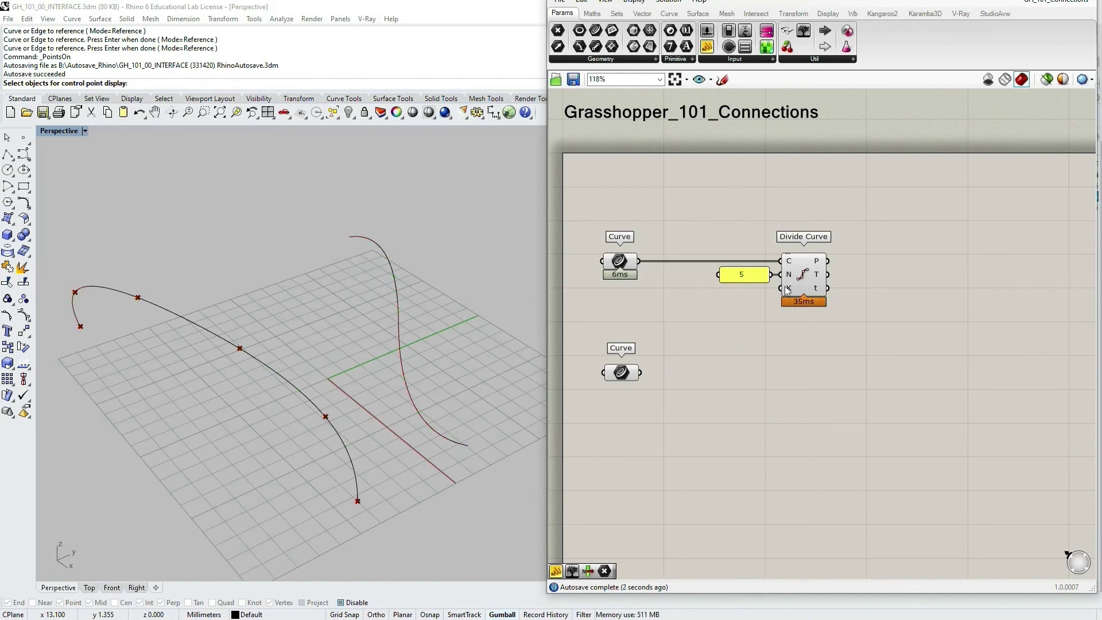
pyautogui.click(751, 276)
pyautogui.press('Delete')
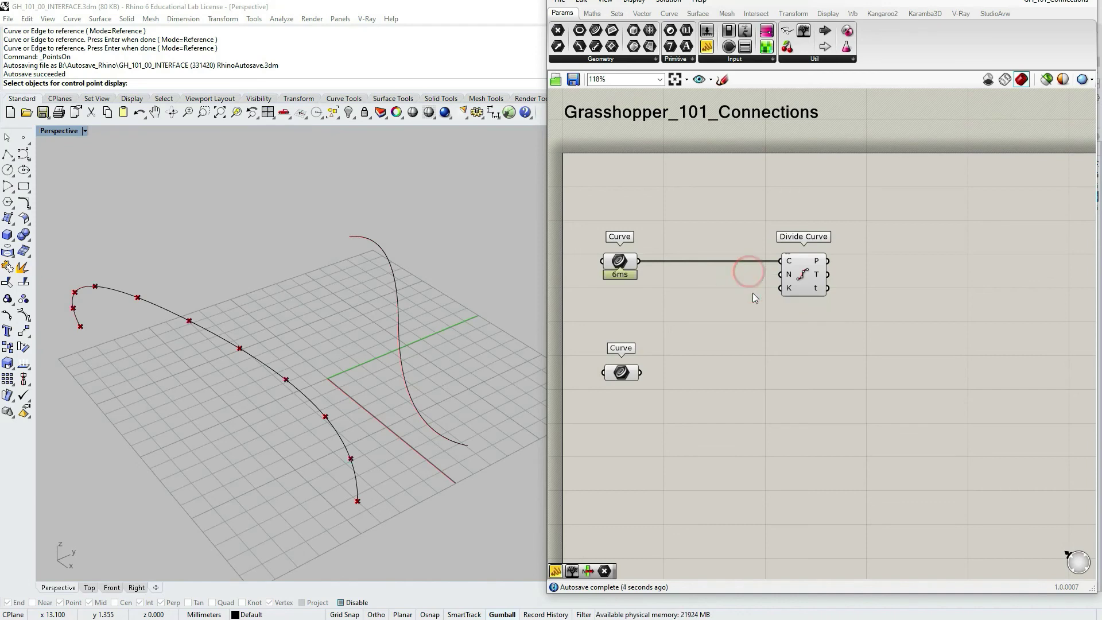
# Wire the lower Curve parameter into the remaining Divide Curve's C input and duplicate it below as a third connected Curve.
pyautogui.moveTo(724, 329); pyautogui.dragTo(777, 402, button='right')
pyautogui.moveTo(675, 449); pyautogui.dragTo(833, 333)
pyautogui.click(688, 433)
pyautogui.click(678, 402)
pyautogui.keyDown('alt'); pyautogui.moveTo(684, 430); pyautogui.dragTo(833, 334); pyautogui.keyUp('alt')
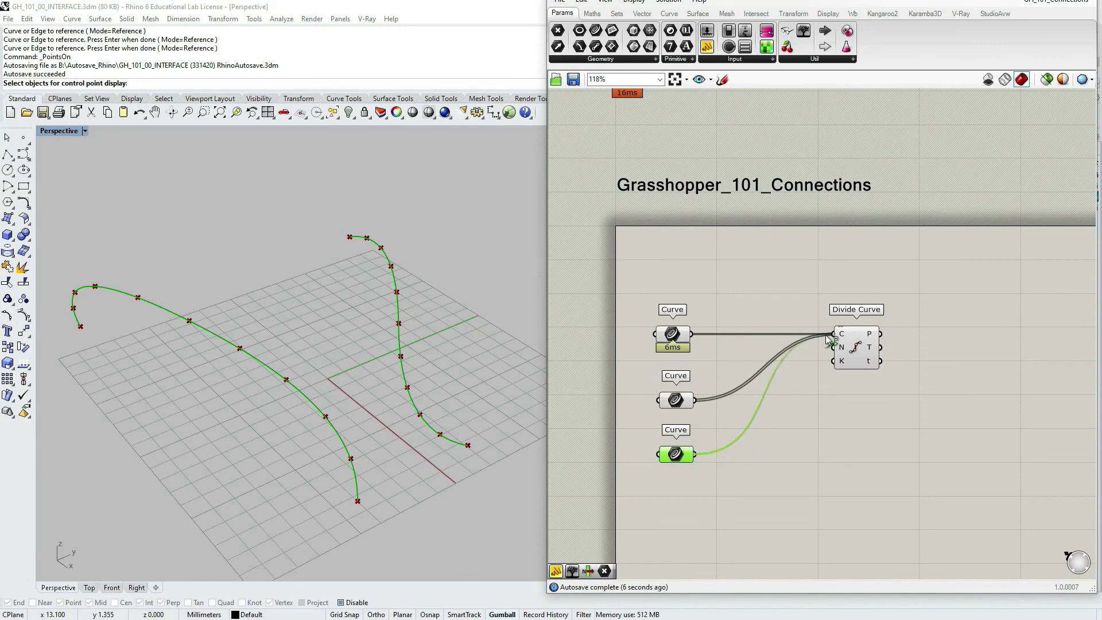
pyautogui.click(861, 353)
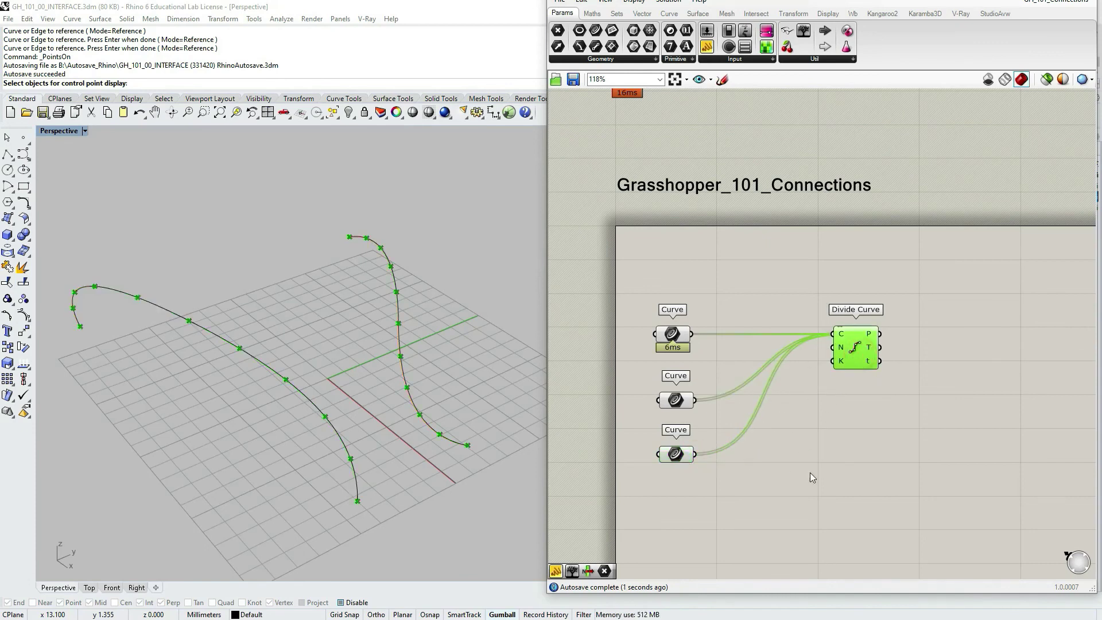
# Add a panel to the third Curve parameter and a copy of that panel to the second Curve, sized compactly.
pyautogui.moveTo(729, 4); pyautogui.dragTo(729, 5)
pyautogui.moveTo(707, 67); pyautogui.dragTo(815, 466)
pyautogui.moveTo(695, 477); pyautogui.dragTo(761, 467)
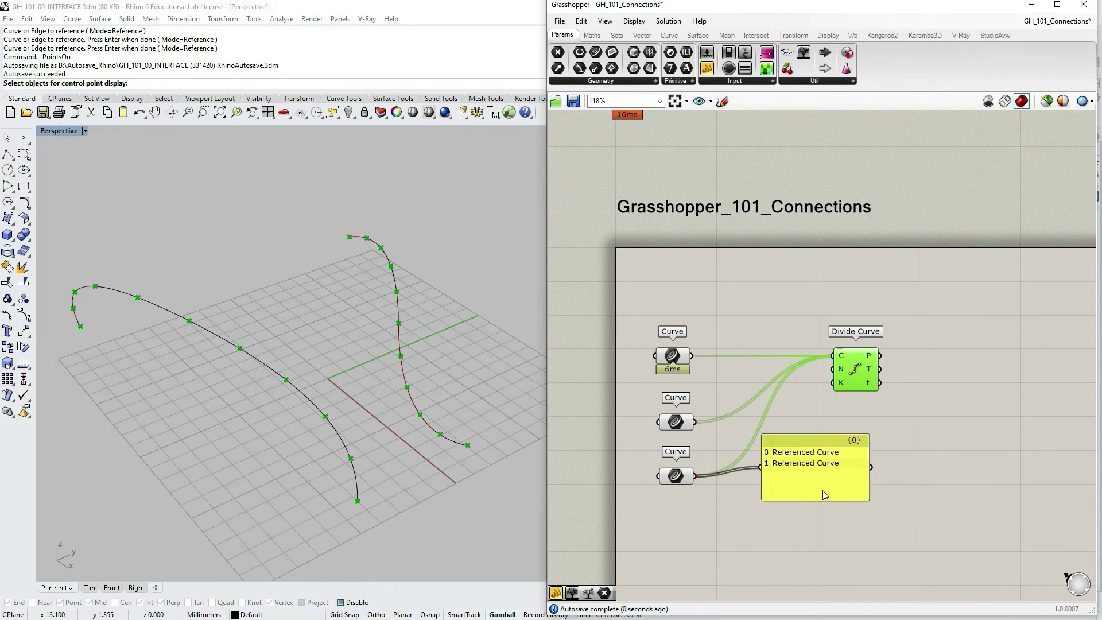
pyautogui.moveTo(819, 498); pyautogui.dragTo(833, 432)
pyautogui.moveTo(694, 421); pyautogui.dragTo(829, 425)
pyautogui.moveTo(842, 477); pyautogui.dragTo(840, 476)
pyautogui.click(738, 525)
pyautogui.moveTo(735, 524); pyautogui.dragTo(709, 474, button='right')
# Select the second and third Curve parameters alternately to compare their wires and panel contents.
pyautogui.click(648, 371)
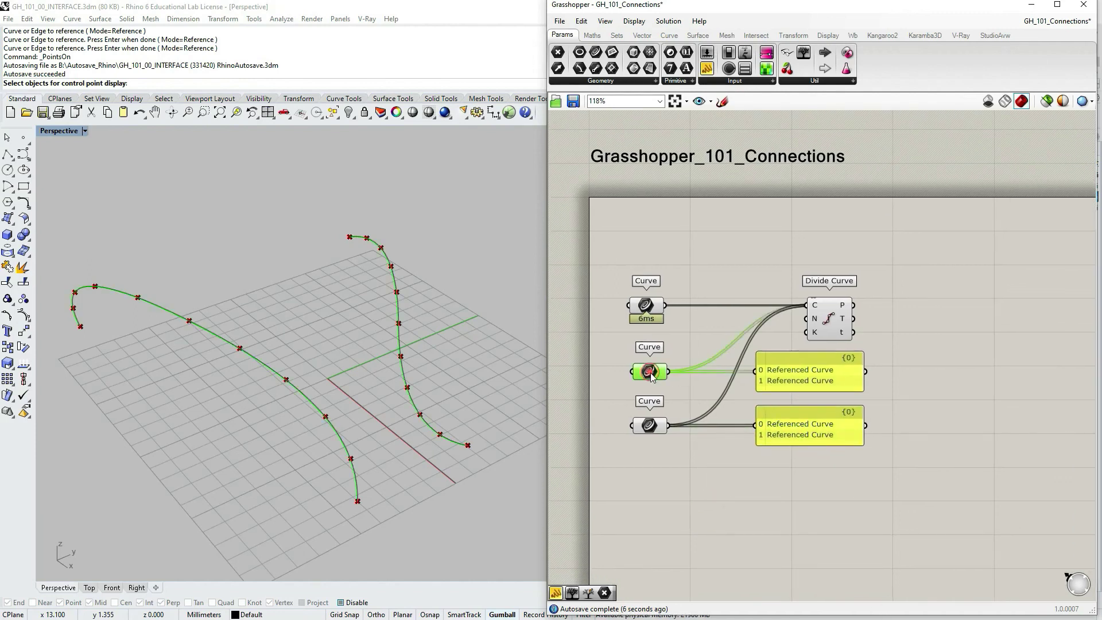
pyautogui.click(651, 426)
pyautogui.click(652, 373)
pyautogui.click(654, 426)
pyautogui.click(650, 372)
pyautogui.click(651, 425)
# Distribute the three Curve parameters evenly in the vertical direction.
pyautogui.moveTo(590, 265); pyautogui.dragTo(681, 481)
pyautogui.click(649, 287)
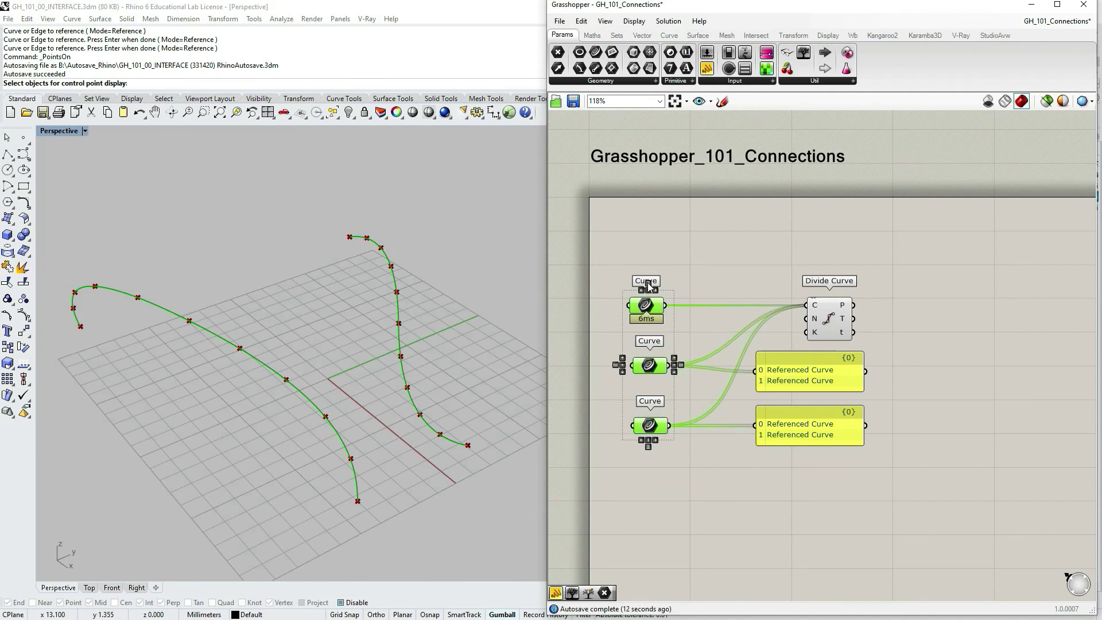
pyautogui.click(701, 267)
# Graft the third Curve parameter and move it level with its panel's input.
pyautogui.click(651, 426)
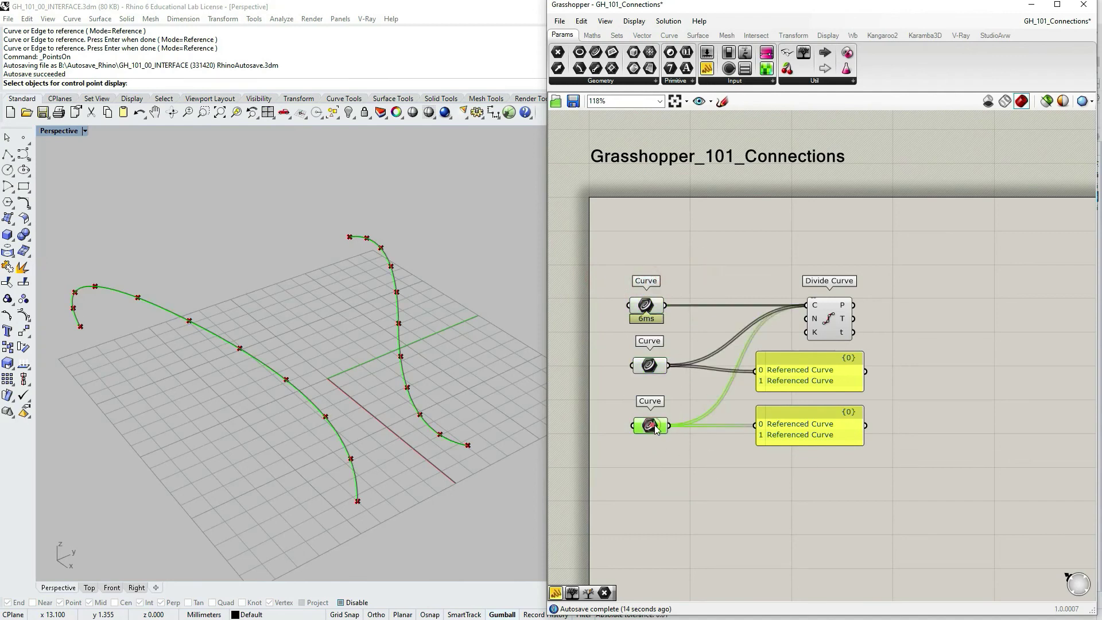
pyautogui.rightClick(657, 429)
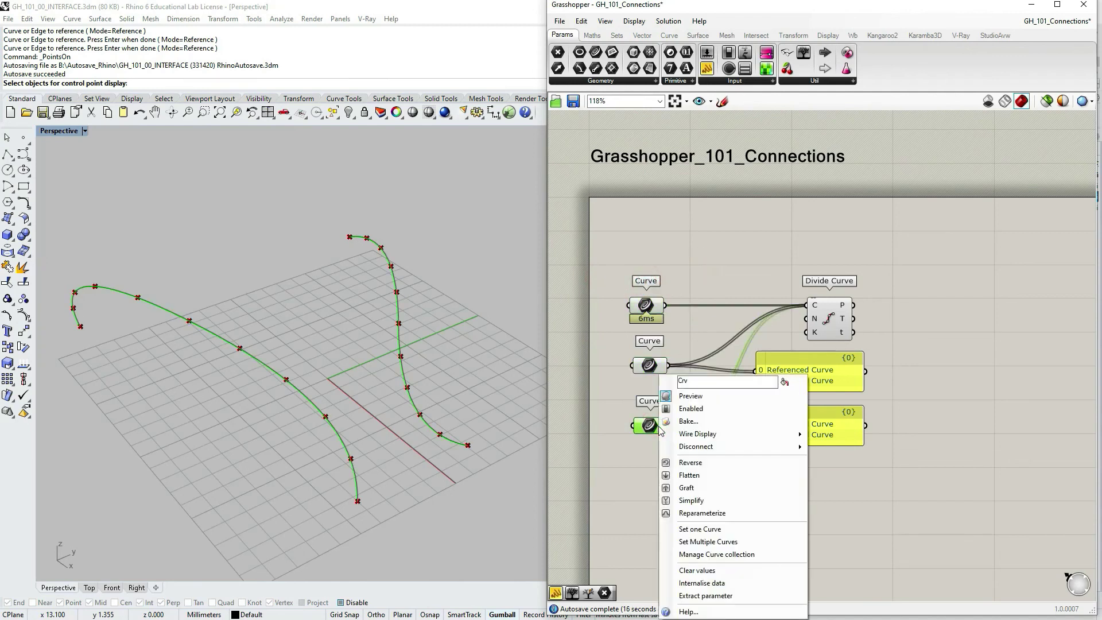
pyautogui.click(687, 488)
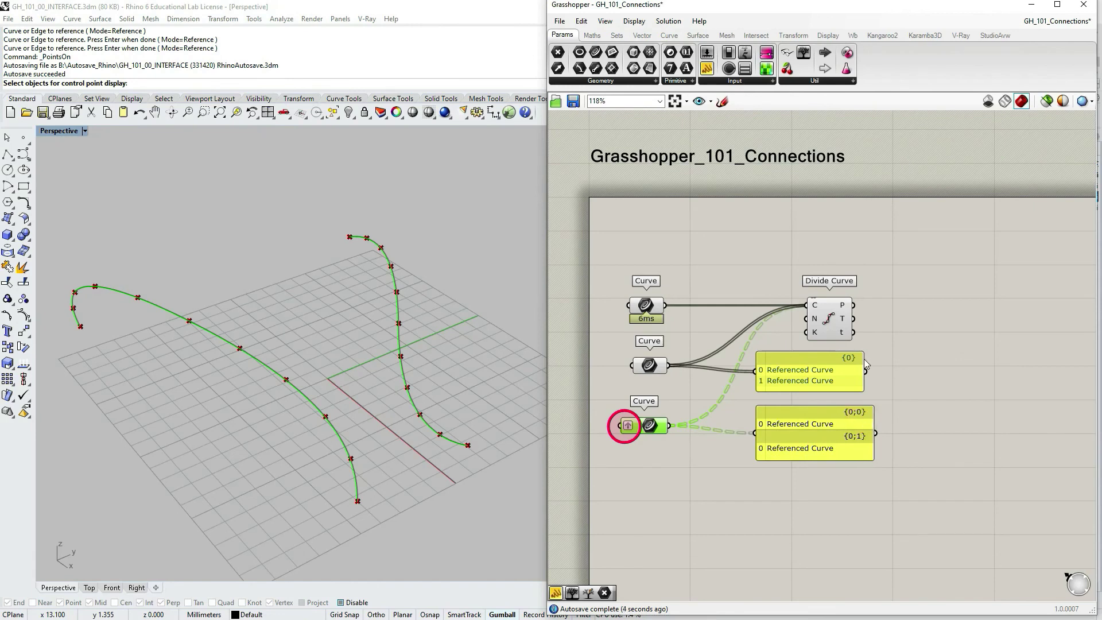
pyautogui.click(711, 448)
pyautogui.moveTo(651, 430); pyautogui.dragTo(649, 437)
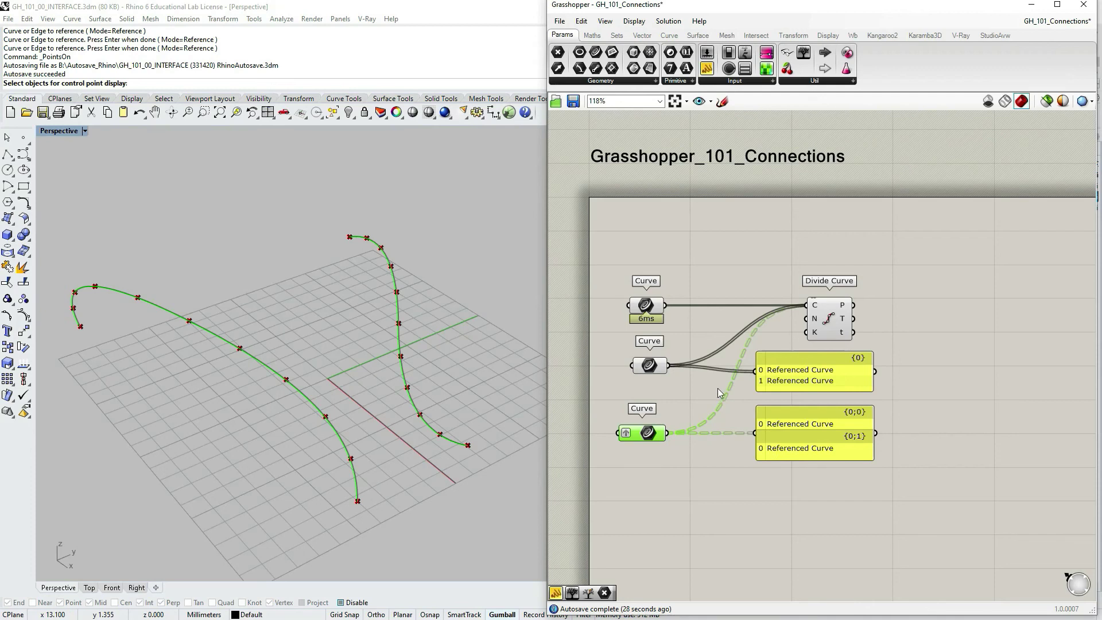
pyautogui.click(752, 536)
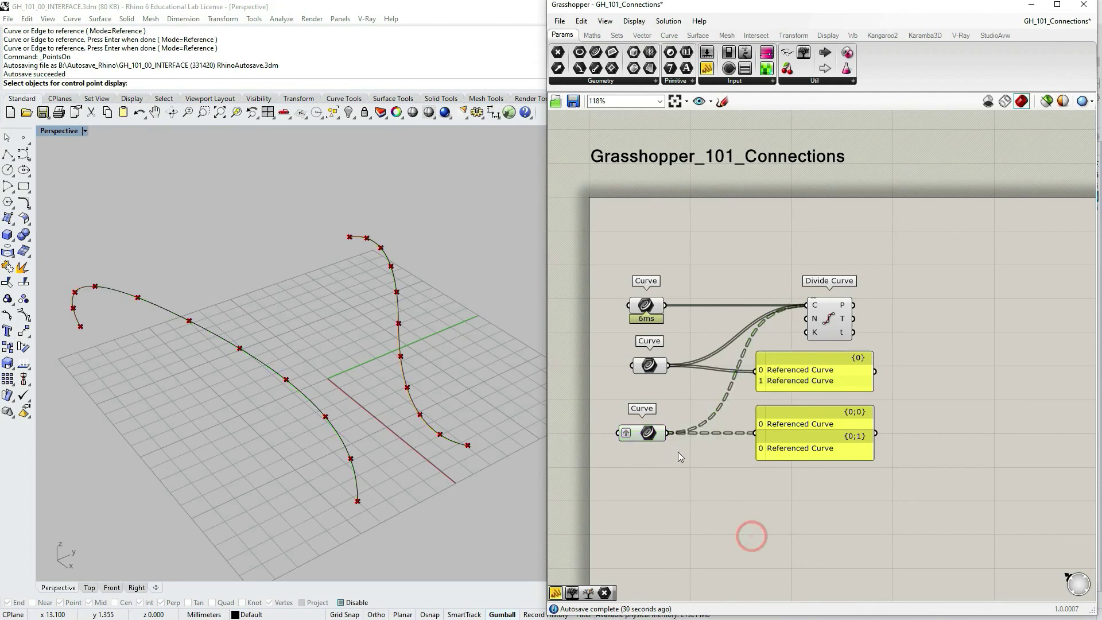
# Move the second Curve parameter slightly down so that its wire runs straight into its panel.
pyautogui.scroll(2, 783, 478)
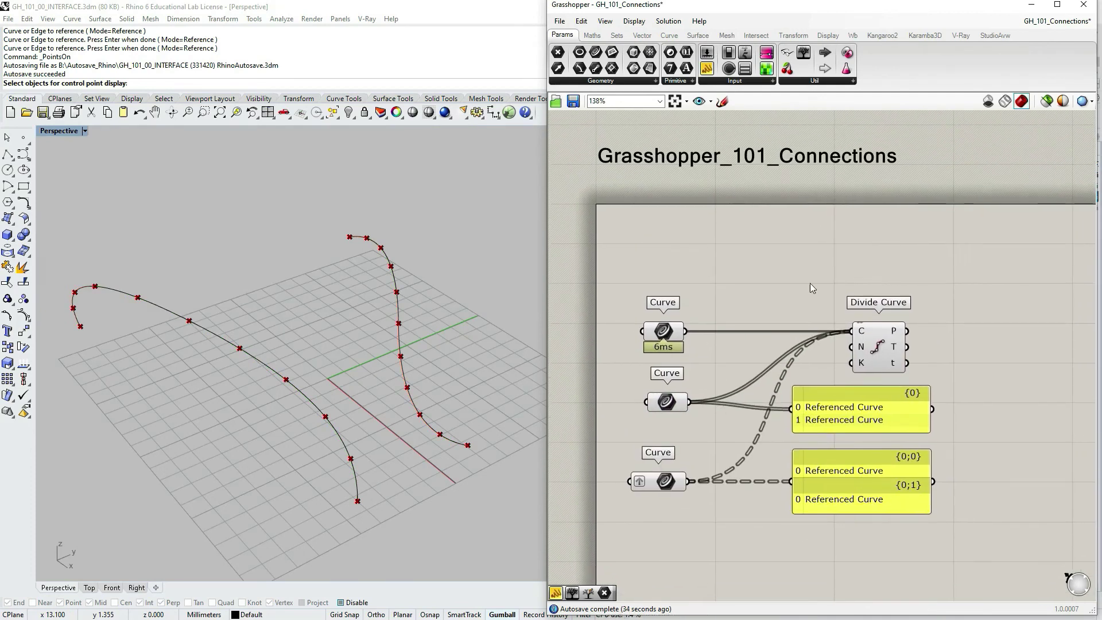
pyautogui.moveTo(672, 406); pyautogui.dragTo(667, 414)
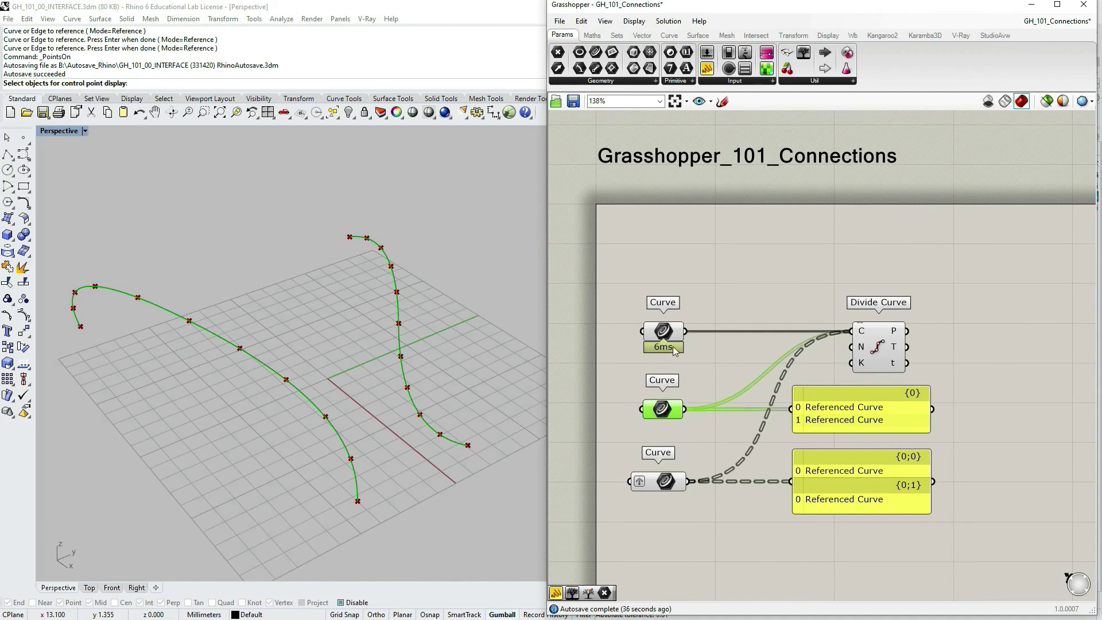
pyautogui.click(772, 277)
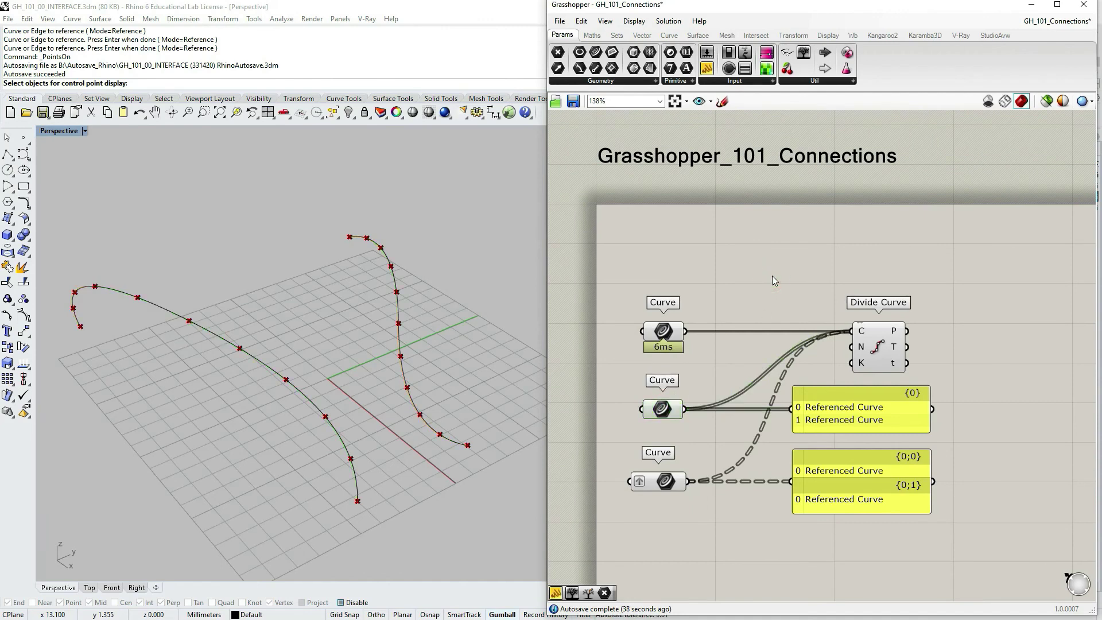